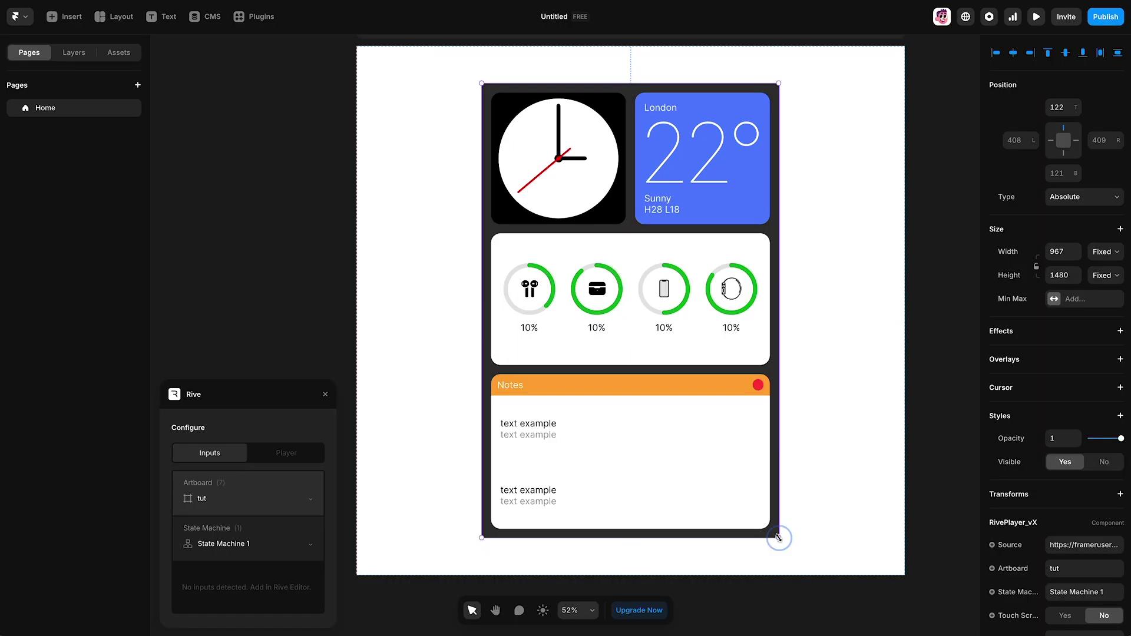
mouse_move(778, 536)
left_mouse_down()
mouse_move(871, 433)
mouse_move(765, 537)
left_mouse_up()
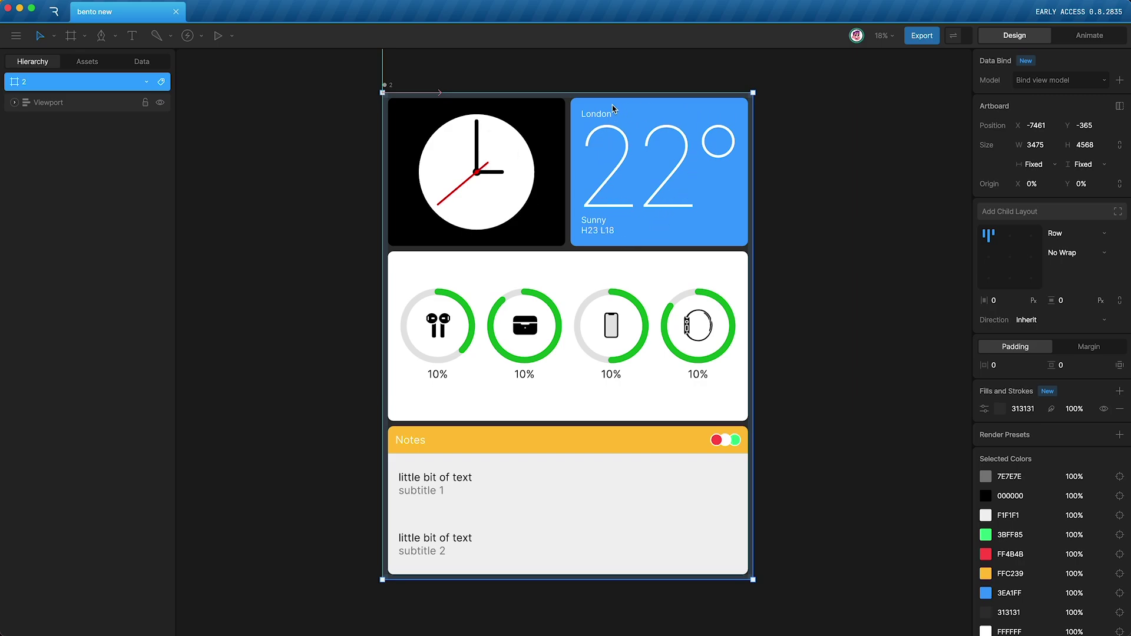
left_click(420, 292)
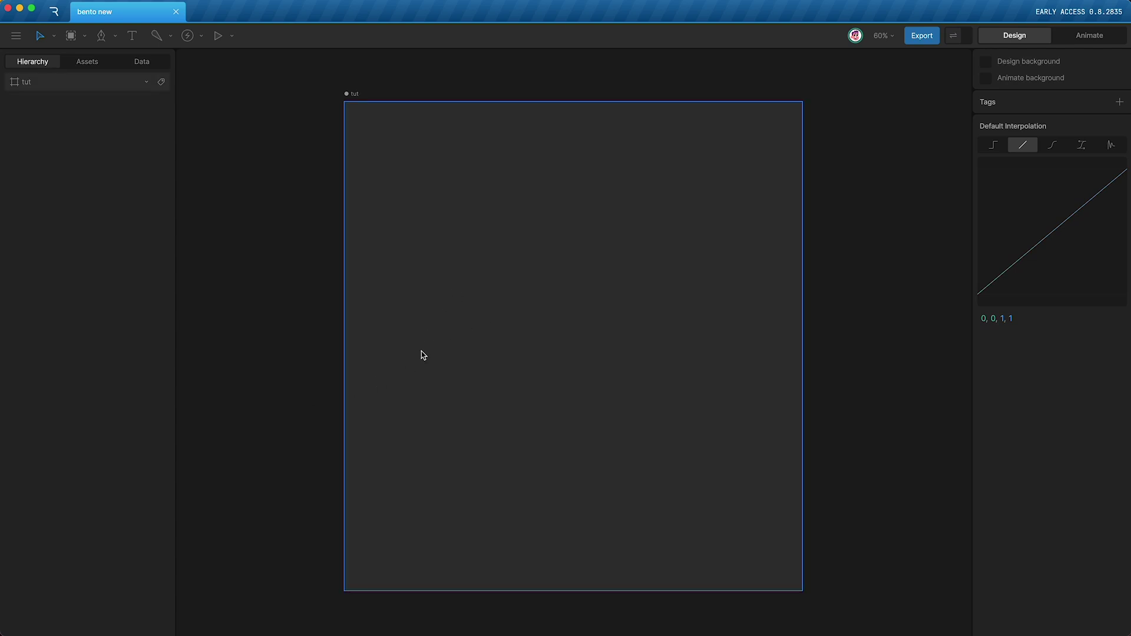
Step: Draw a layout about 673 × 701 px in the middle of the tut artboard and move it slightly upward
mouse_move(454, 232)
left_mouse_down()
mouse_move(589, 348)
mouse_move(692, 478)
left_mouse_up()
key("v")
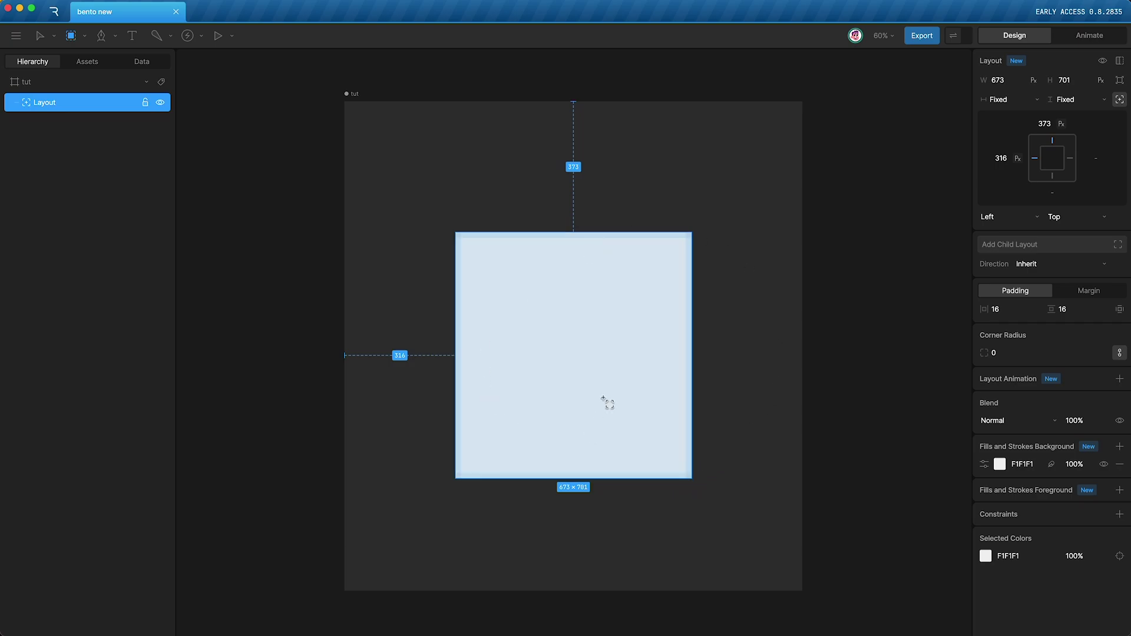
left_click(601, 386)
mouse_move(601, 387)
left_mouse_down()
mouse_move(533, 379)
mouse_move(642, 342)
mouse_move(553, 351)
mouse_move(596, 376)
left_mouse_up()
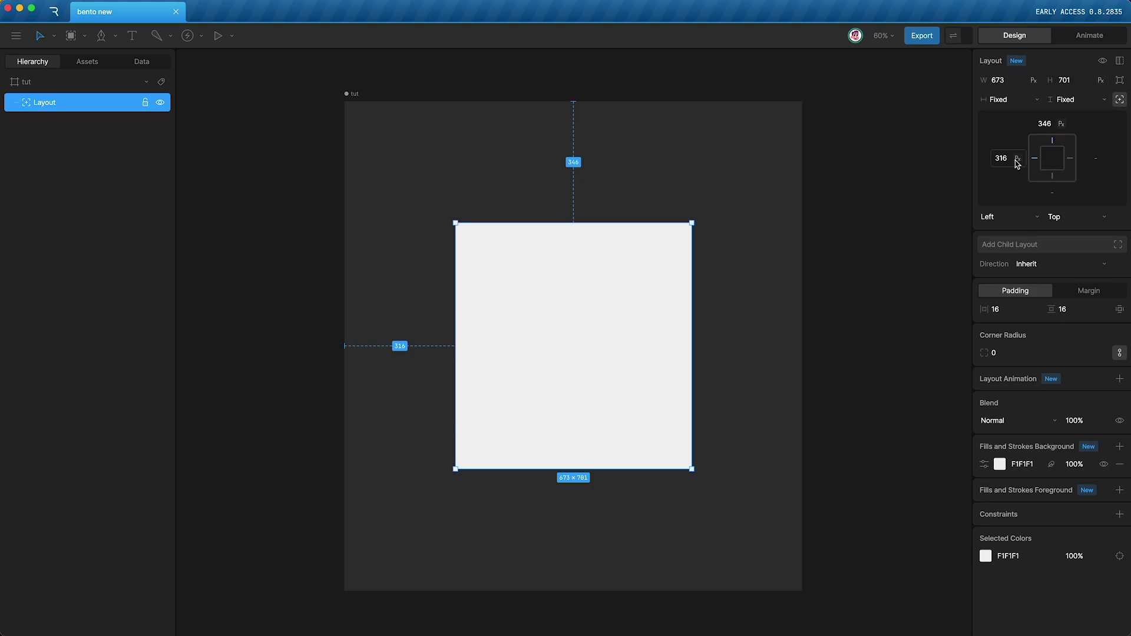
Step: Turn off the layout's absolute positioning and set both its width and height to Fill
left_click(1119, 100)
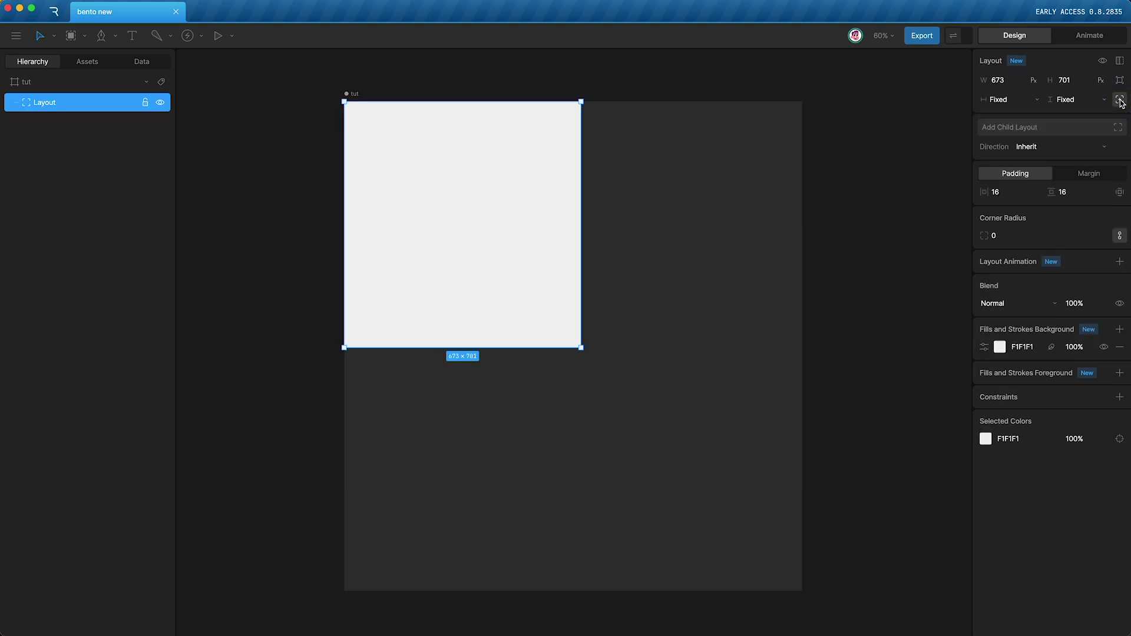
left_click(1012, 115)
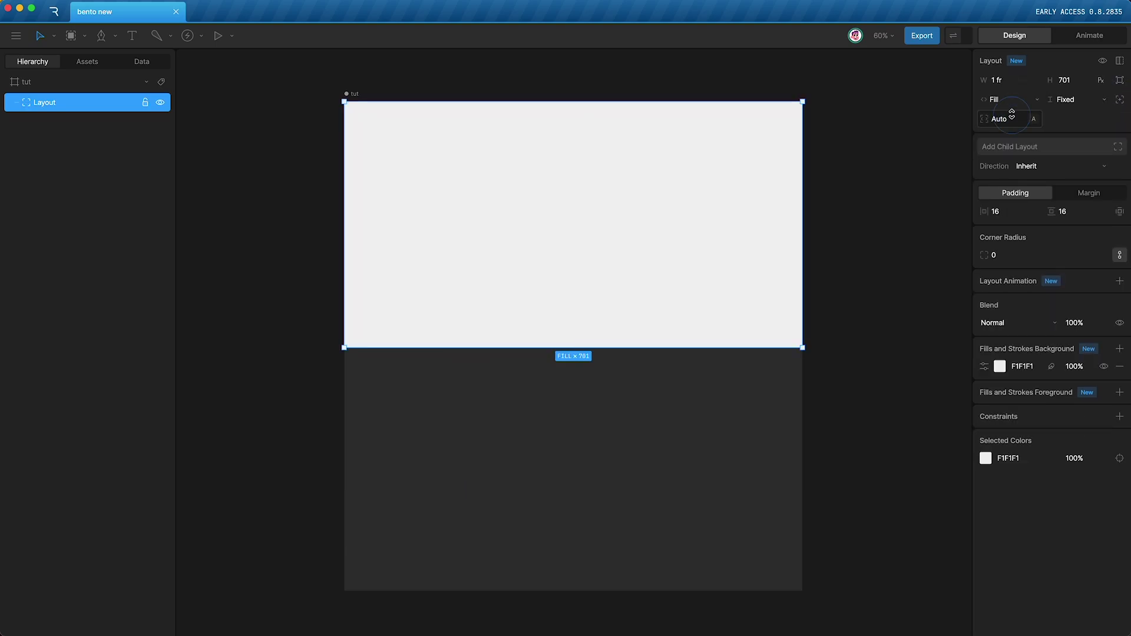
left_click(1055, 101)
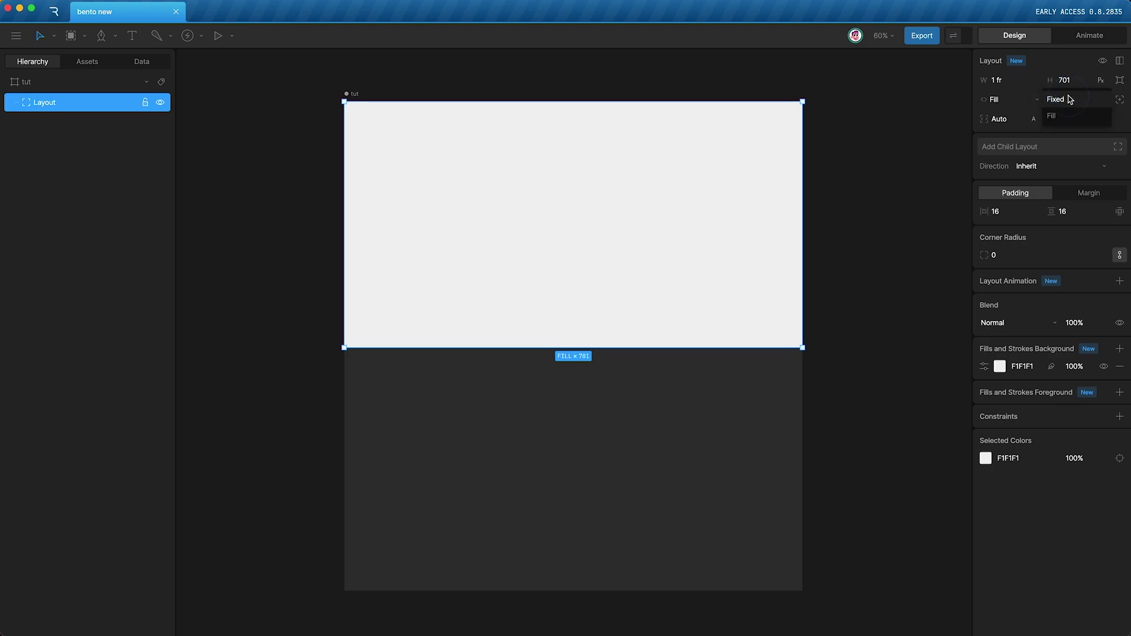
left_click(1068, 112)
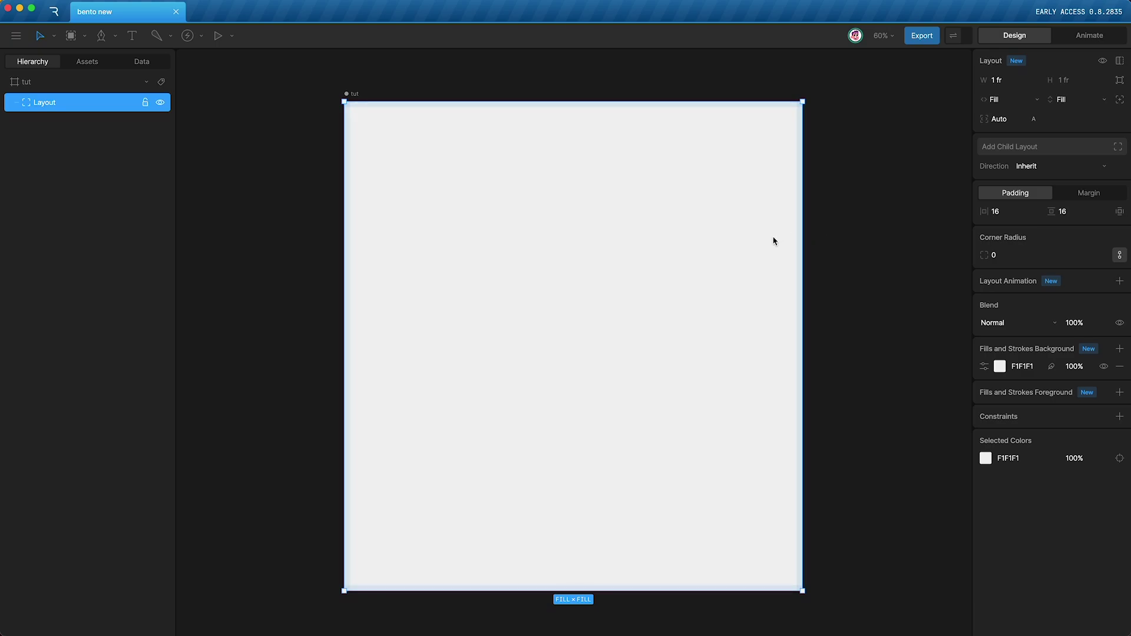
Step: Remove the layout's background fill and add three child layouts inside it
left_click(1119, 366)
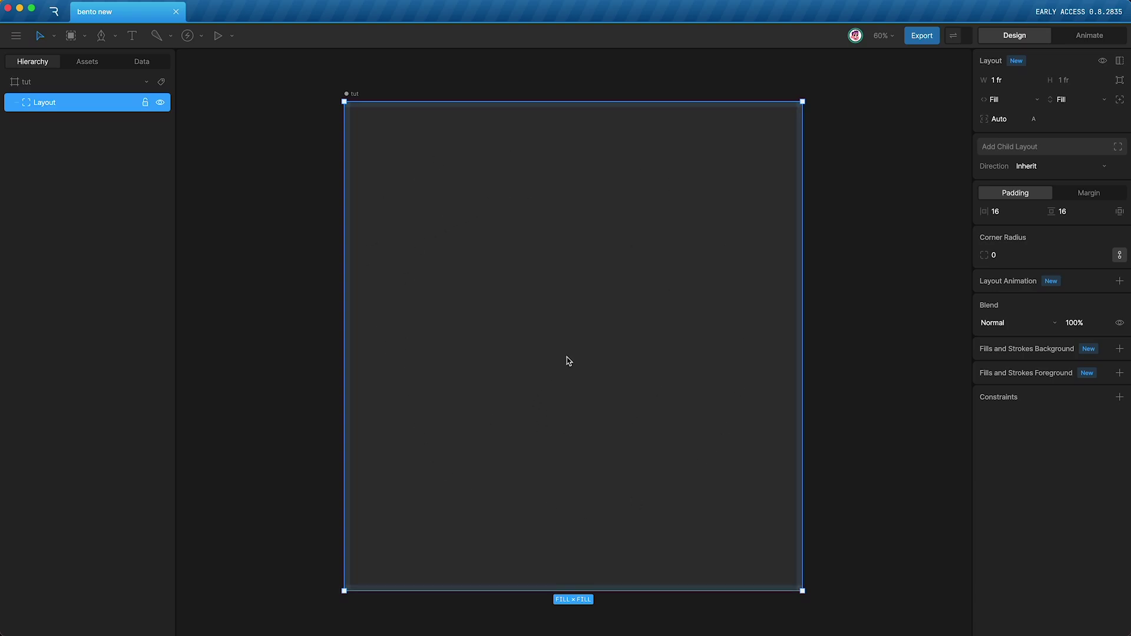
left_click(1052, 149)
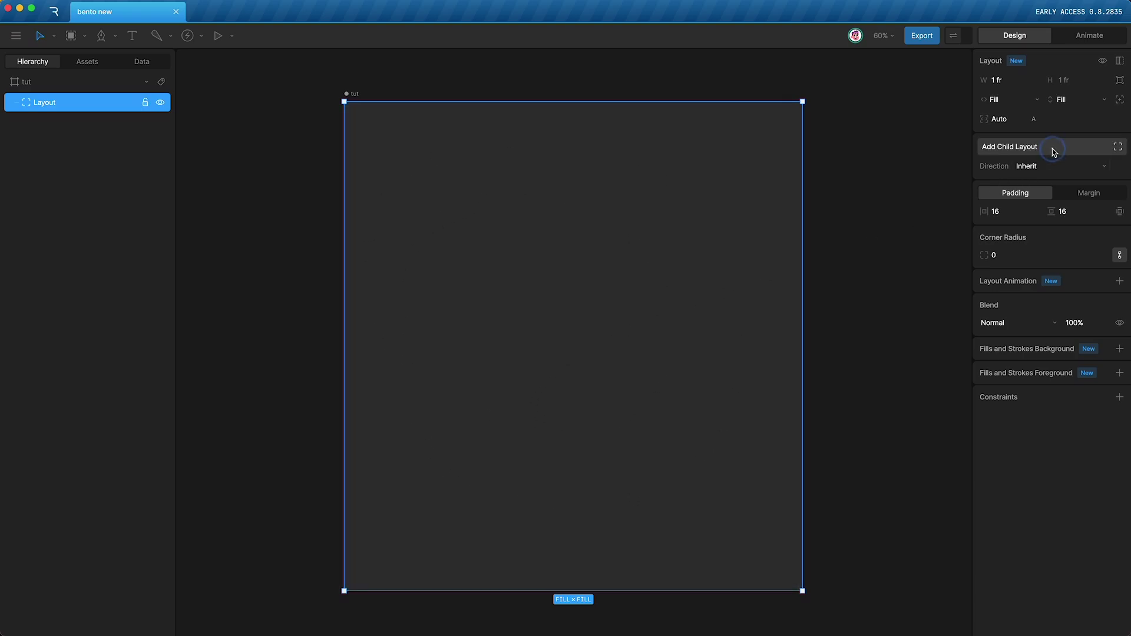
left_click(1052, 148)
left_click(1052, 149)
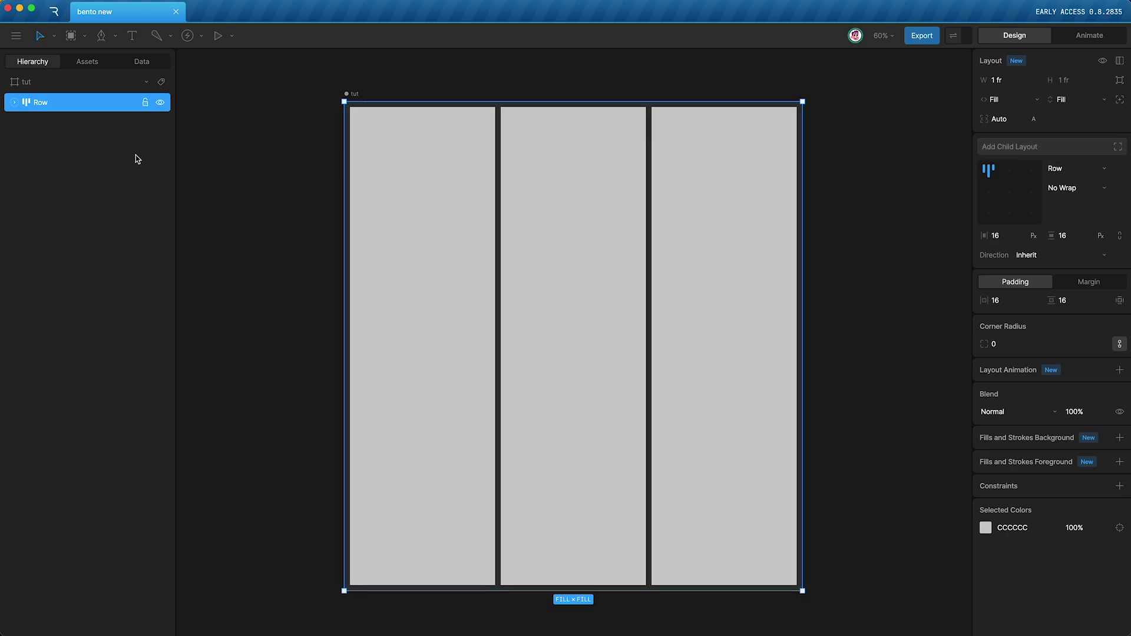
Step: Arrange the three child layouts as a Column and rename the parent layout Viewport
left_click(14, 103)
left_click(1069, 168)
left_click(1059, 191)
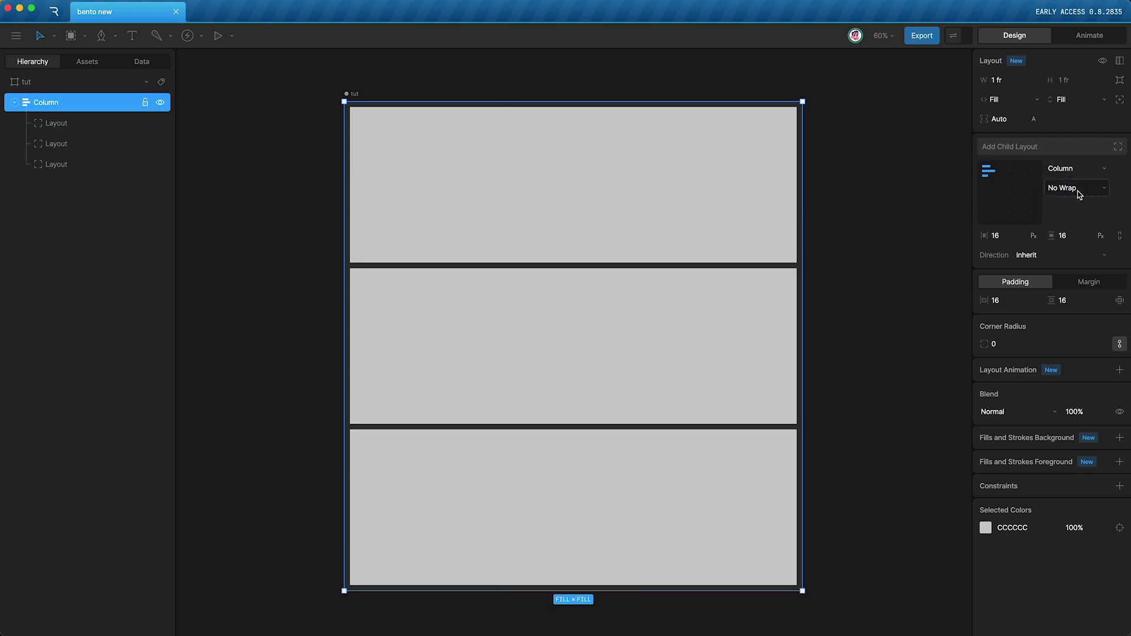
double_click(47, 103)
type("Viewport")
Step: Set the Viewport's vertical gap to 30 and its horizontal and vertical padding to 30
left_click(1062, 235)
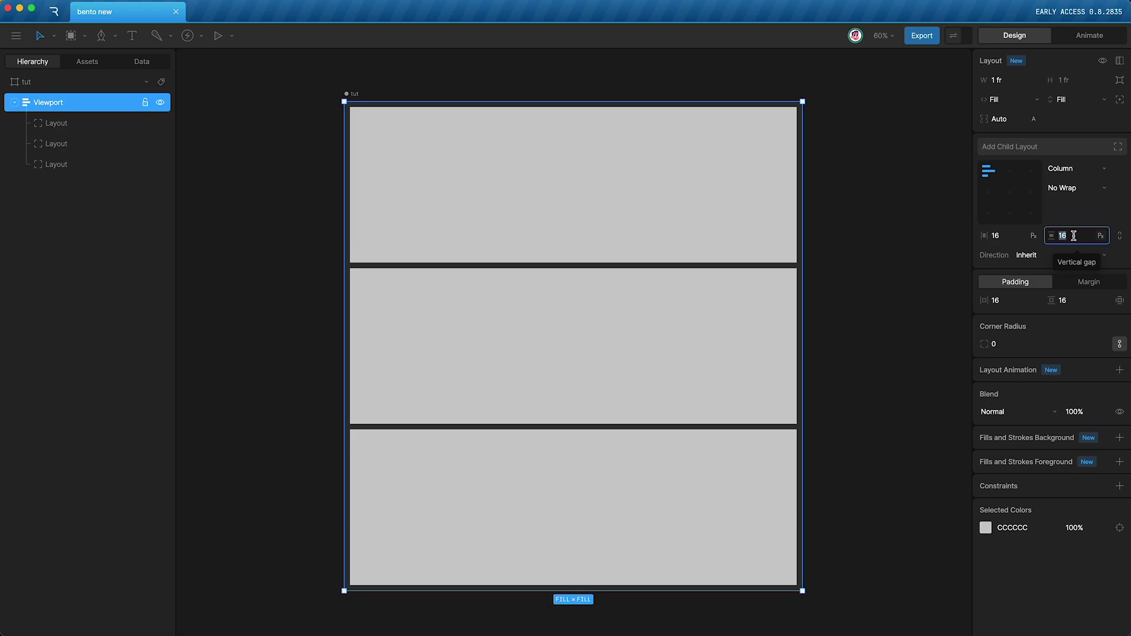
key("Return")
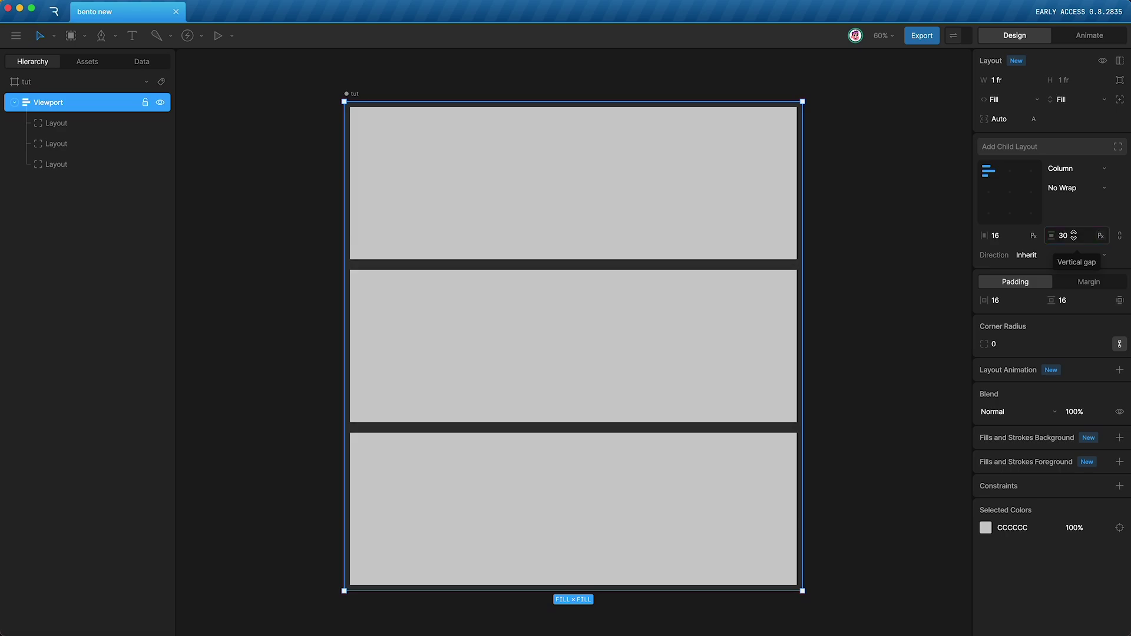
left_click(1012, 302)
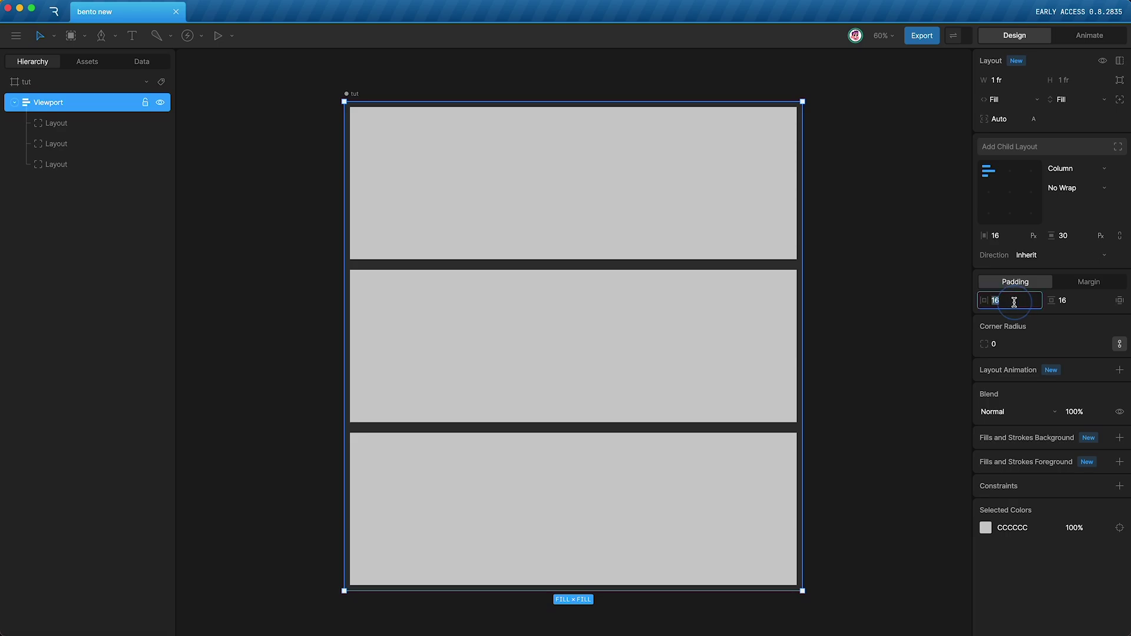
key("Tab")
type("30")
key("Return")
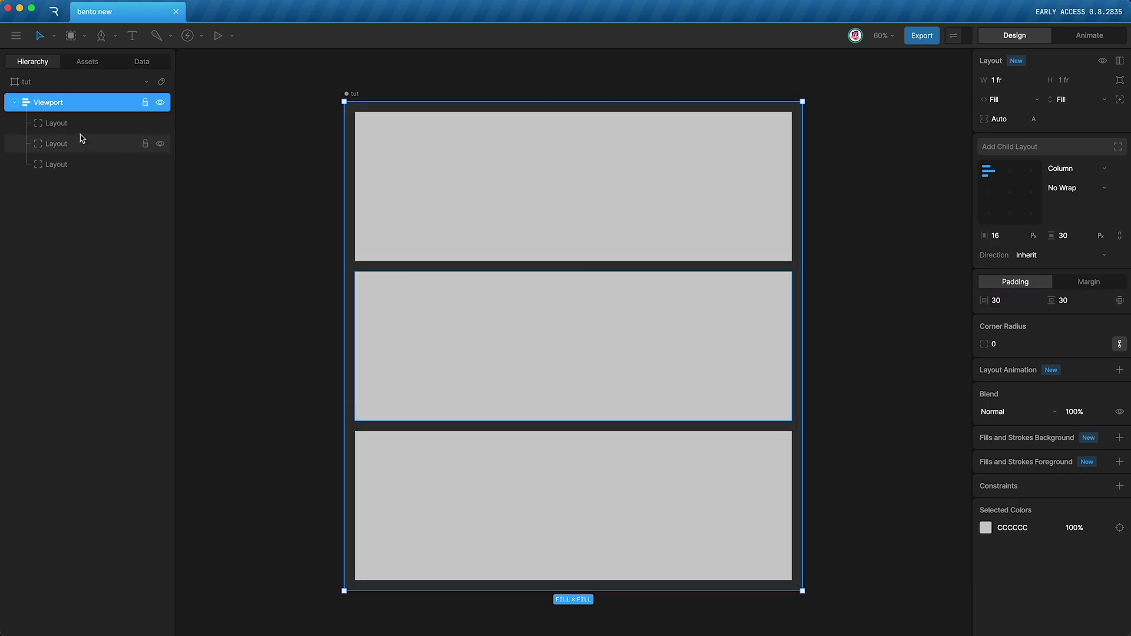
Step: Rename the Viewport's three child layouts top, middle and bottom, in that order
double_click(56, 122)
type("top")
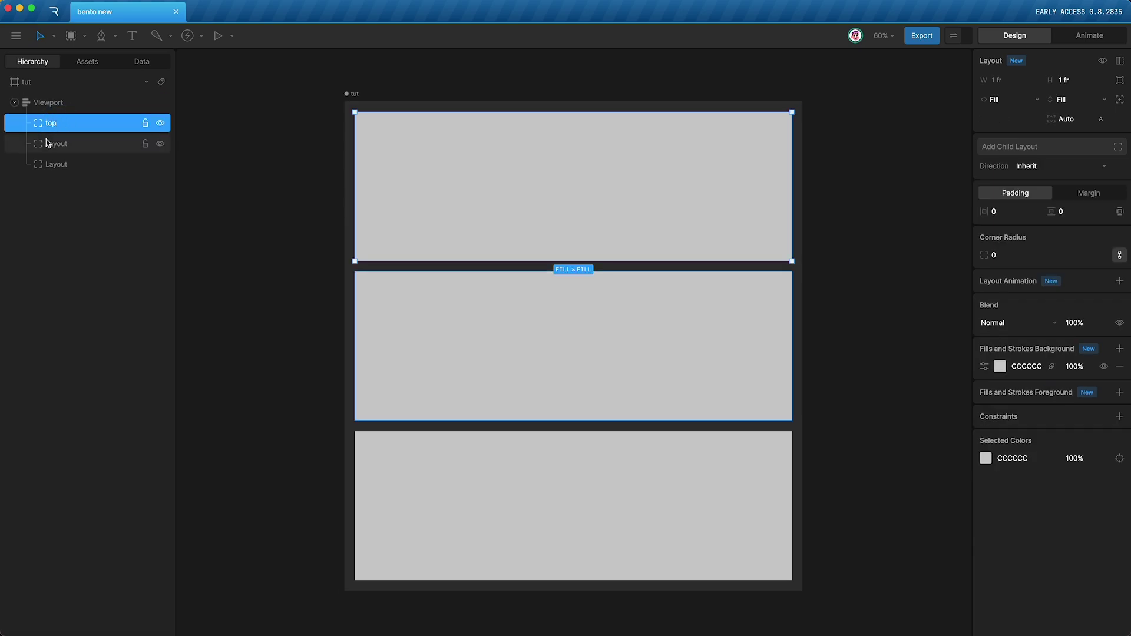
double_click(50, 144)
type("middle")
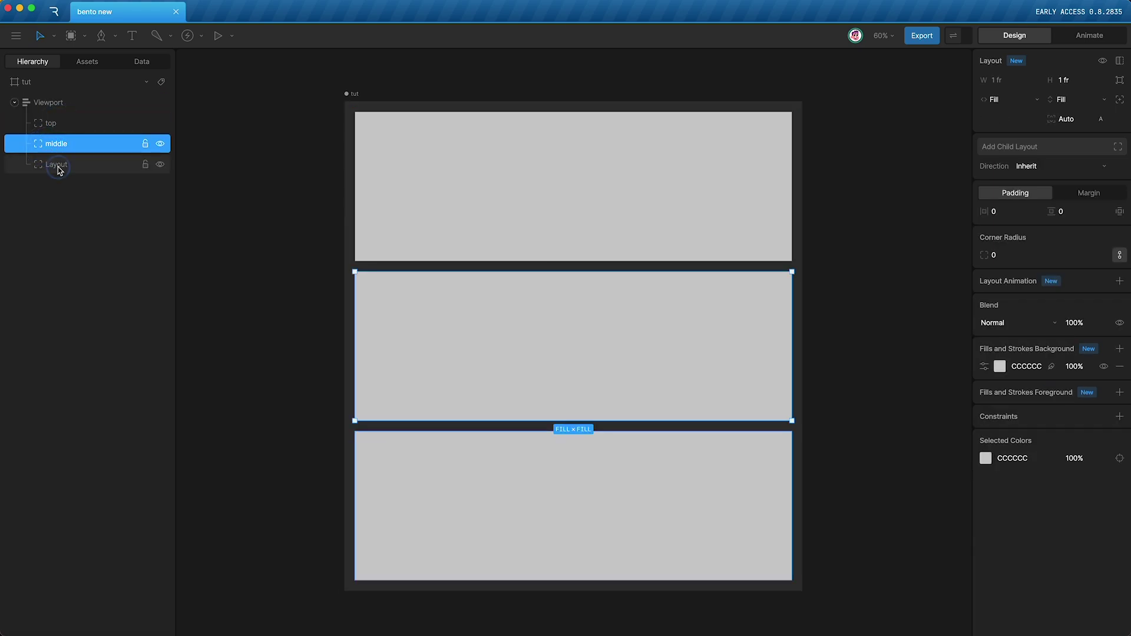
double_click(56, 165)
type("bottom")
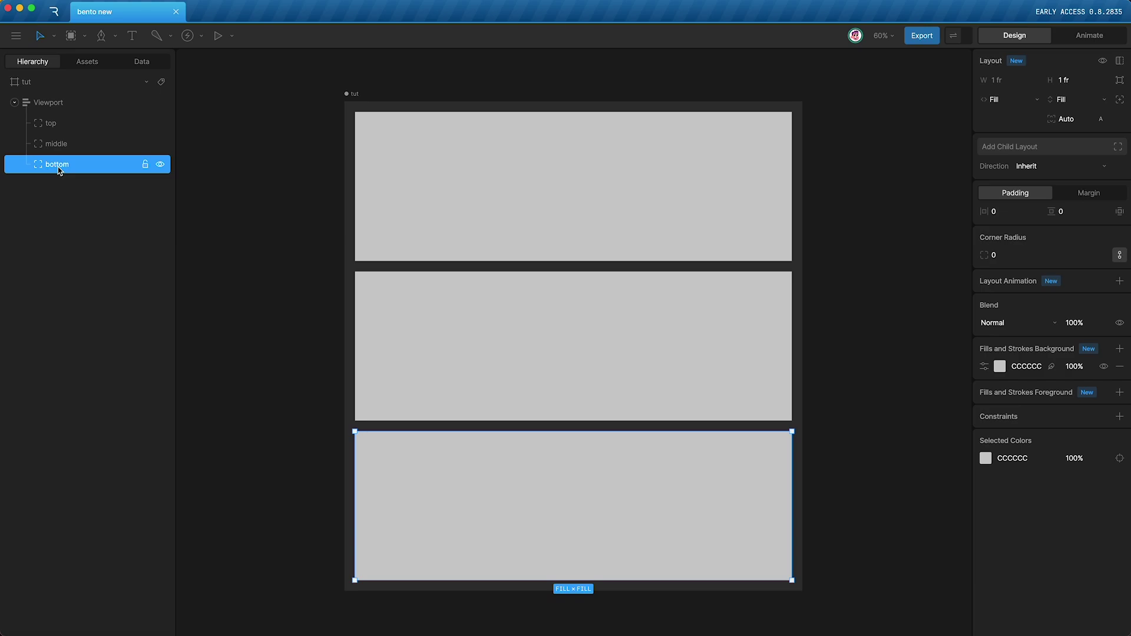
Step: Remove the top layout's background fill and add two child layouts inside it
left_click(51, 123)
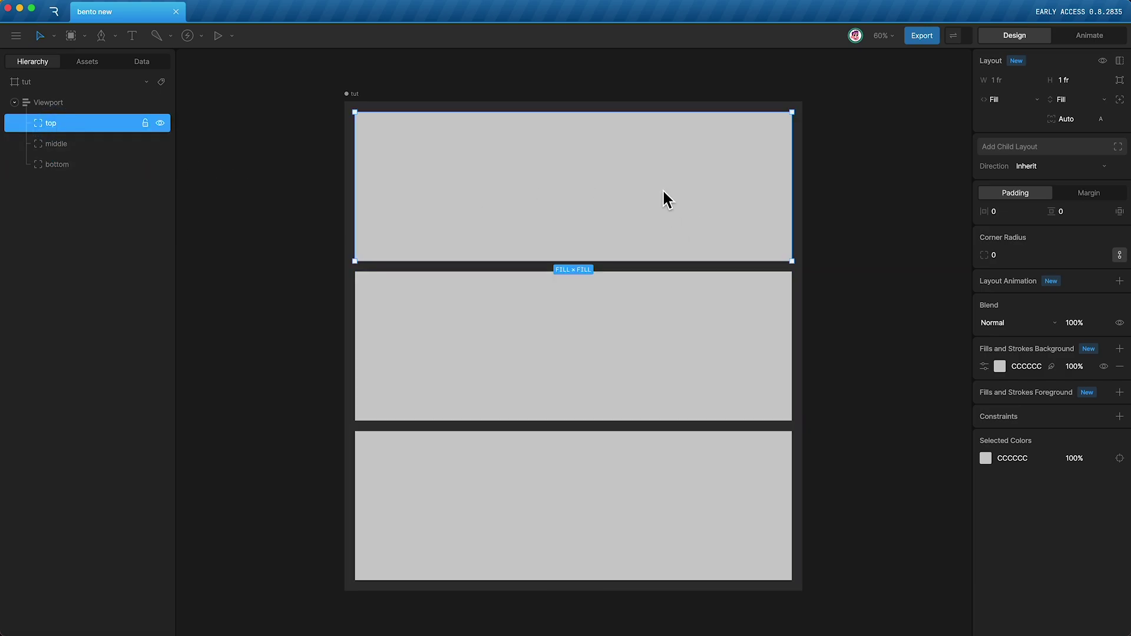
left_click(1119, 367)
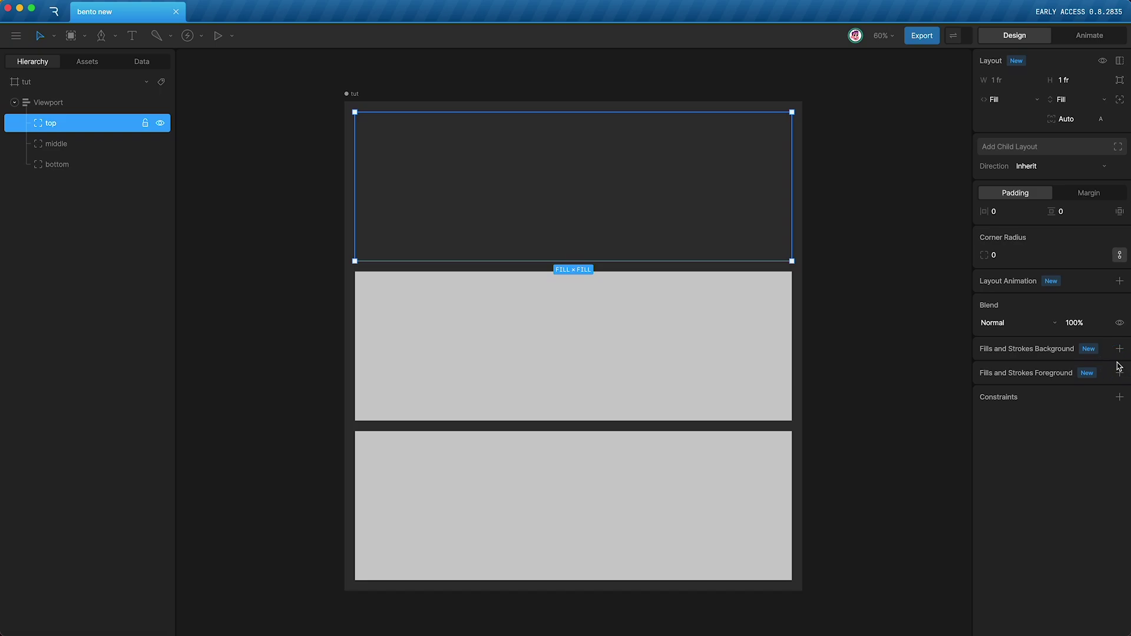
left_click(1010, 147)
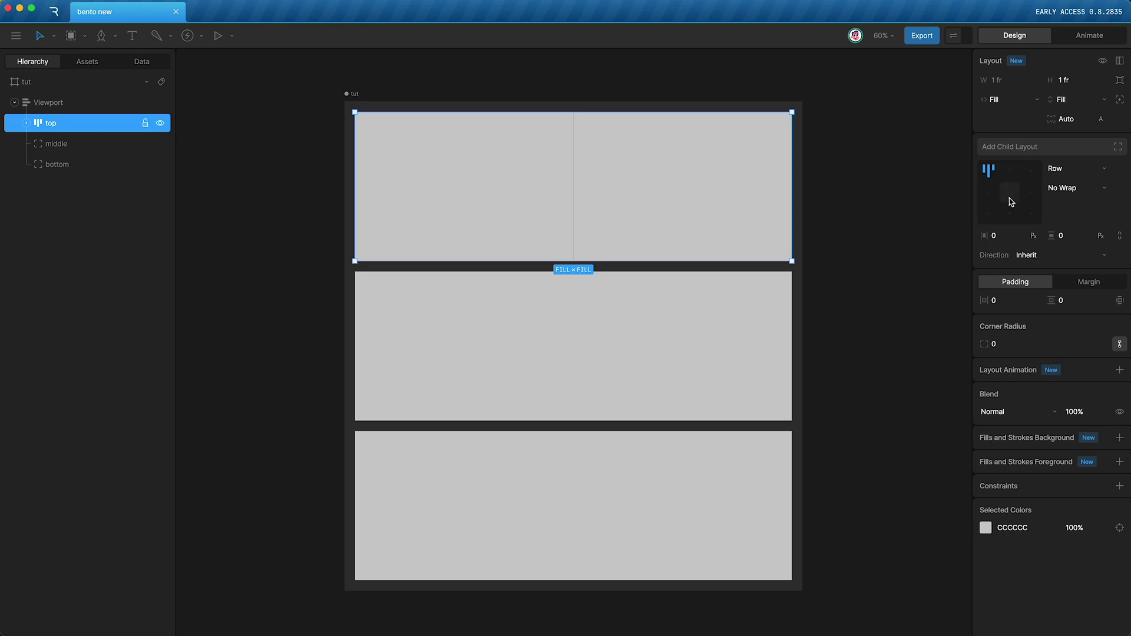
Step: Set the horizontal gap between the top layout's two children to 30
left_click(1006, 237)
type("30")
key("Return")
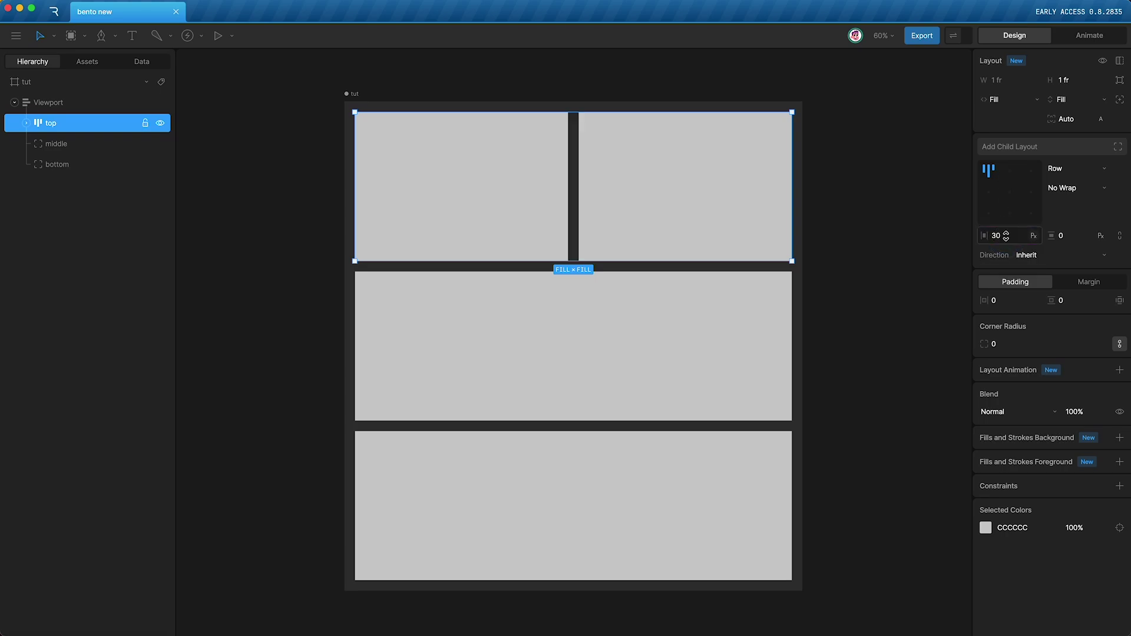
Step: Rename the two child layouts of the top layout as top left and top right
left_click(25, 123)
left_click(62, 146)
double_click(62, 145)
type("top left")
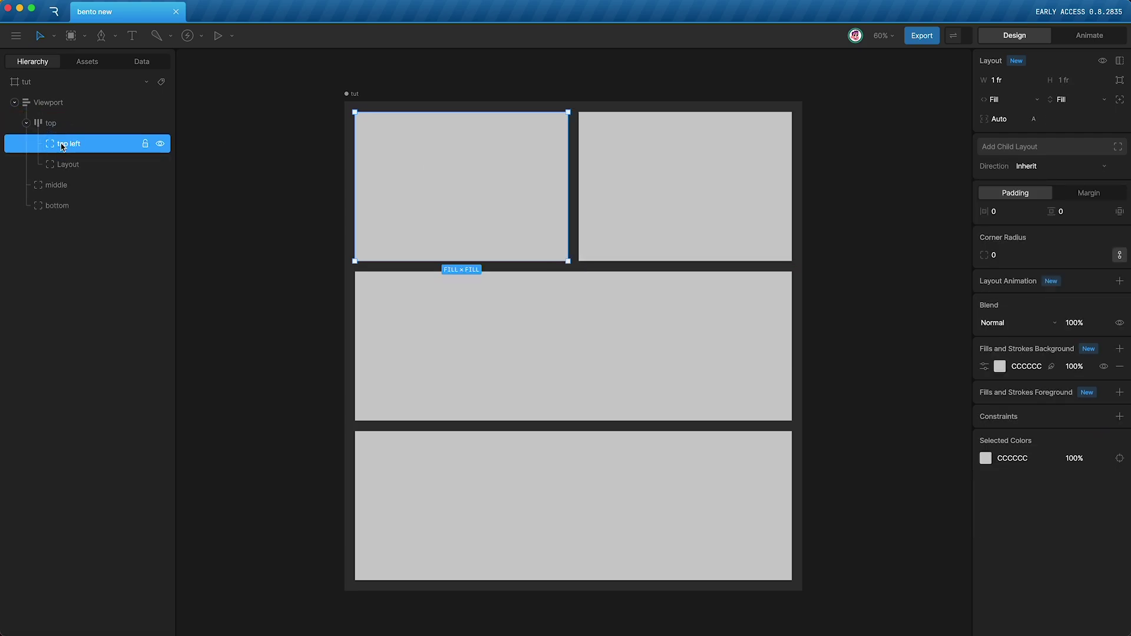
double_click(64, 163)
type("top right")
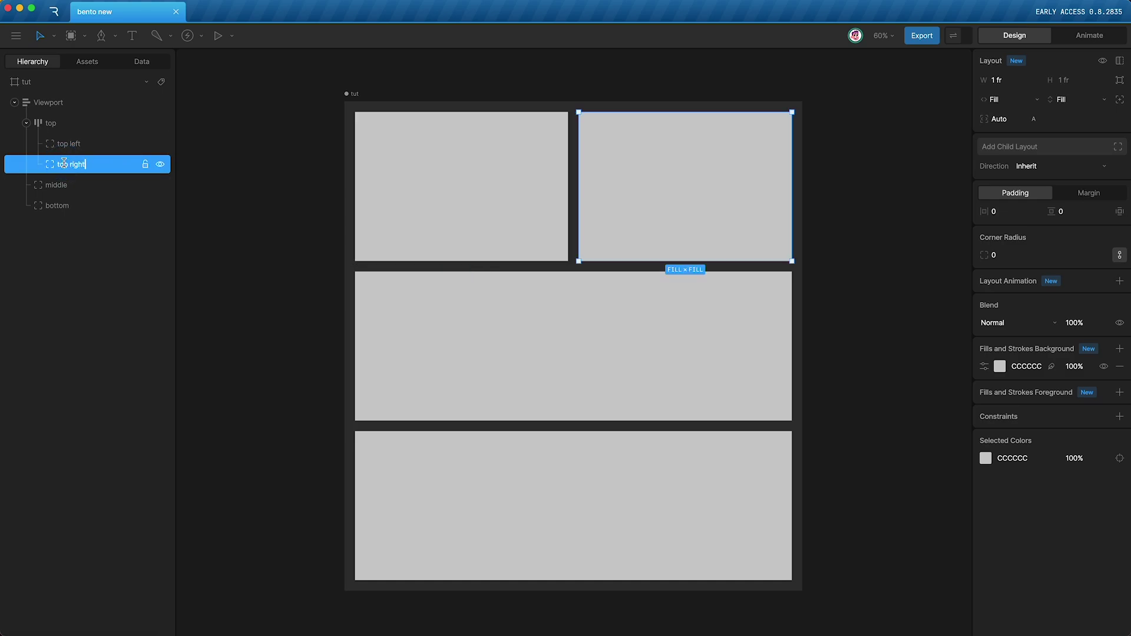
Step: Give the top left, top right, middle and bottom layouts a corner radius of 30
left_click(66, 145)
left_click(66, 164, "shift")
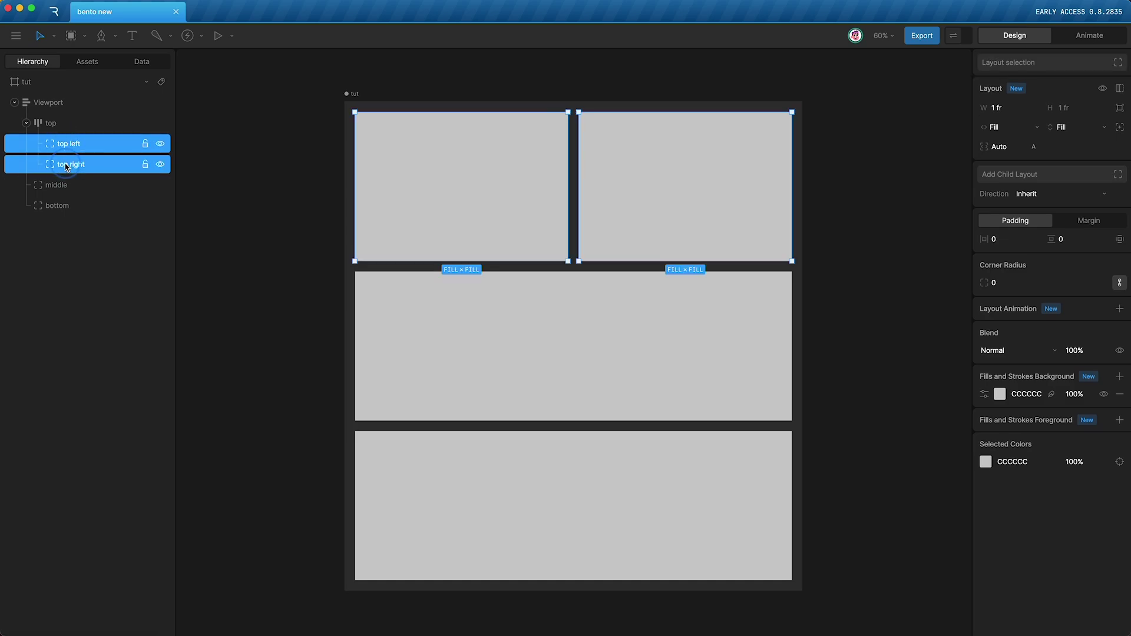
left_click(65, 193, "shift")
left_click(65, 205, "shift")
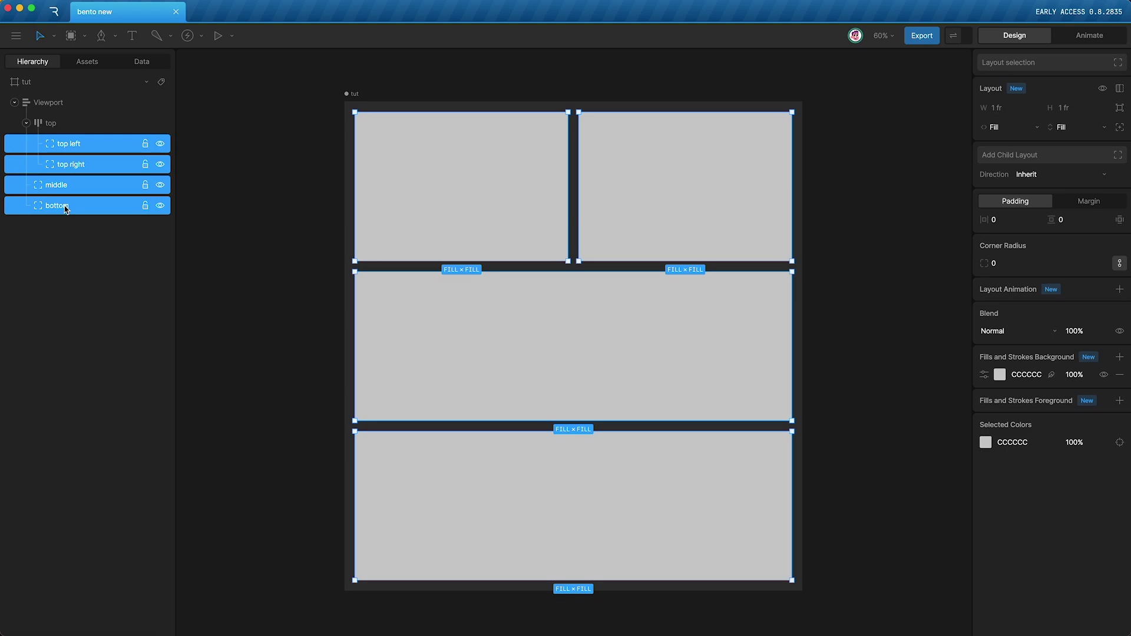
left_click(1005, 263)
type("30")
key("Return")
left_click(843, 295)
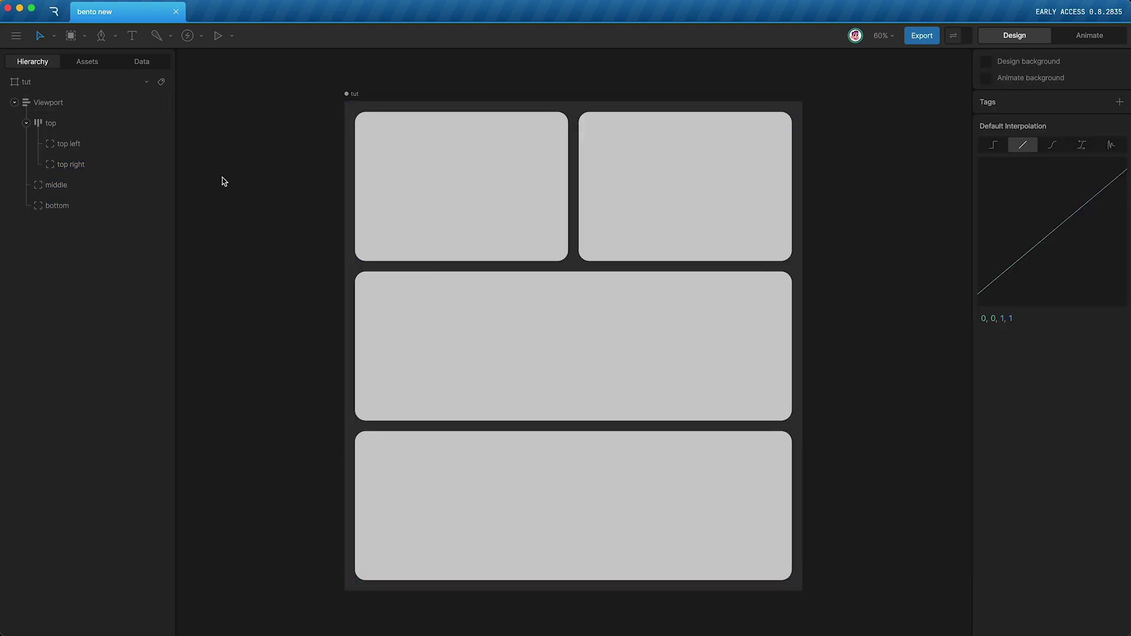
Step: Set the top left layout's background fill to black, 000000
left_click(86, 146)
left_click(1014, 366)
type("000000")
key("Return")
Step: Change the top right layout's background fill to the blue 5281FF
left_click(68, 165)
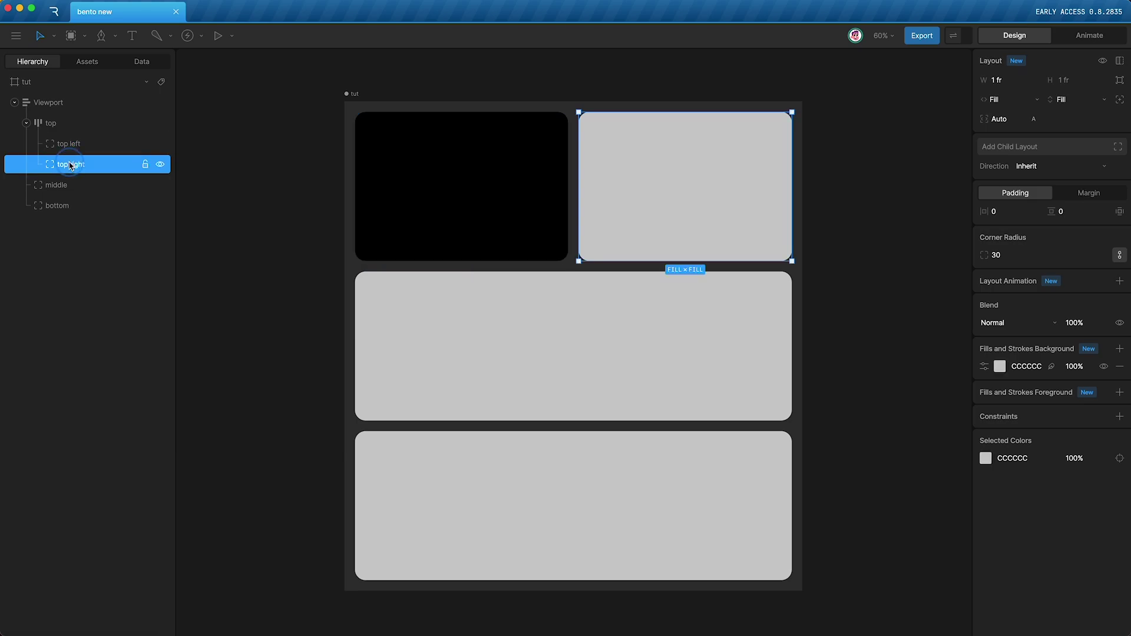
left_click(1000, 366)
left_click(926, 483)
left_click_drag(915, 417, 927, 386)
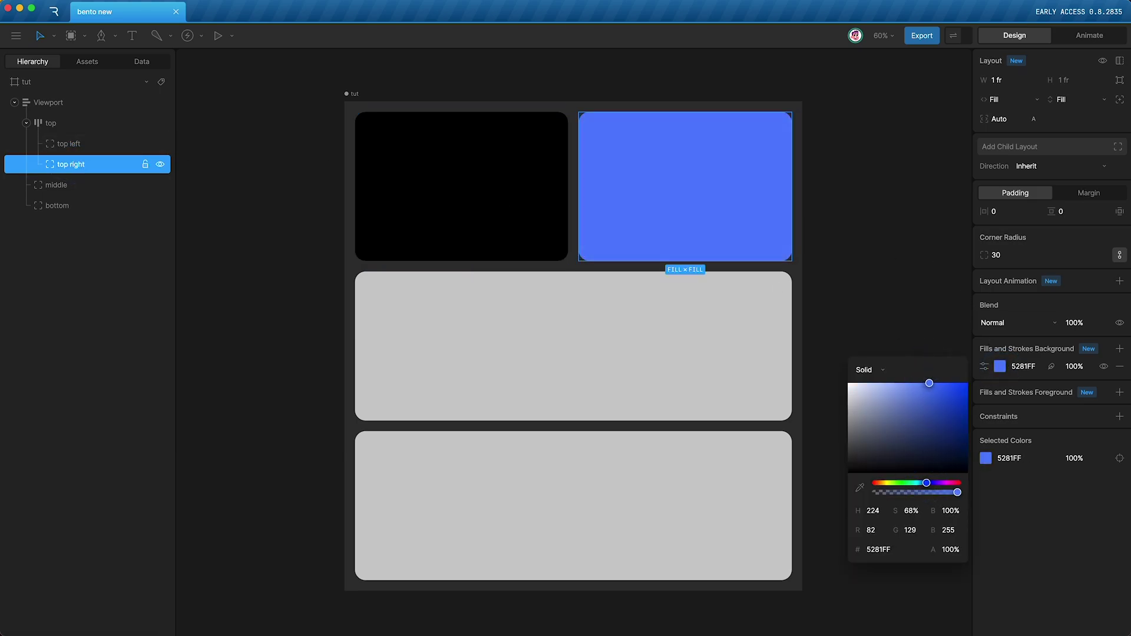
Step: Change the middle layout's background fill to white, FFFFFF
left_click(69, 184)
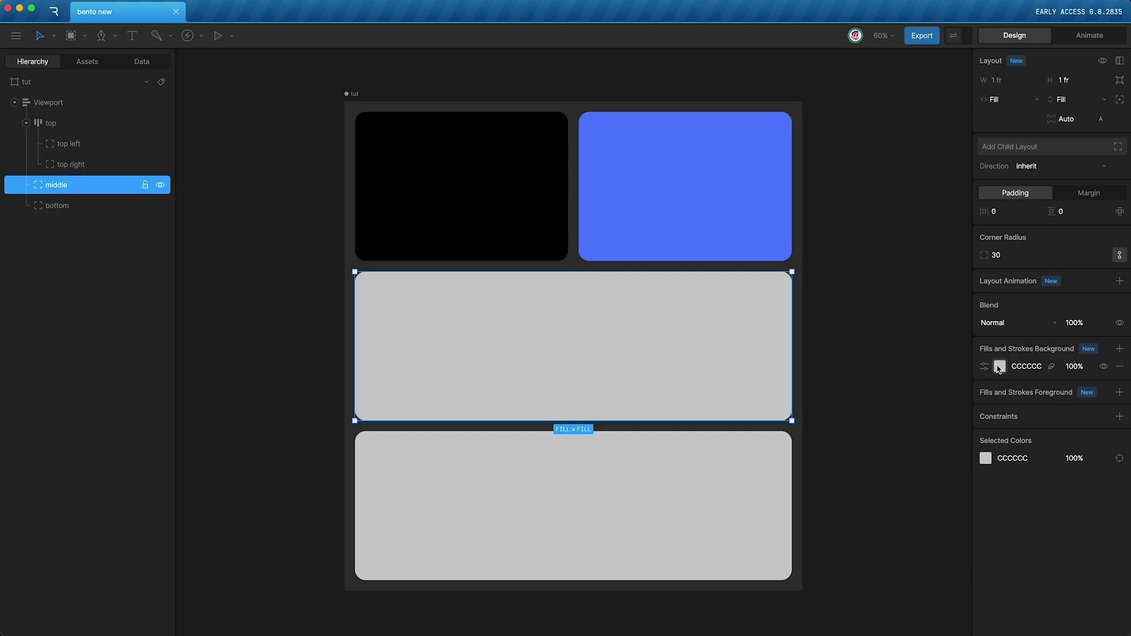
left_click(1000, 366)
left_click_drag(859, 400, 750, 285)
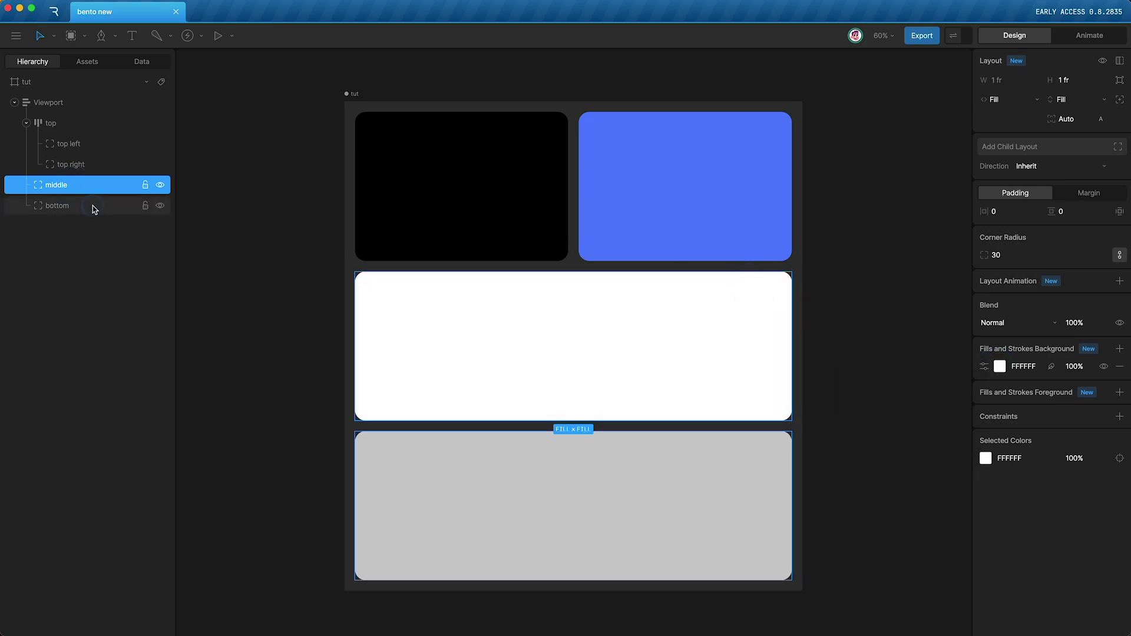
Step: Change the bottom layout's background fill to a light orange
left_click(91, 206)
left_click(1000, 367)
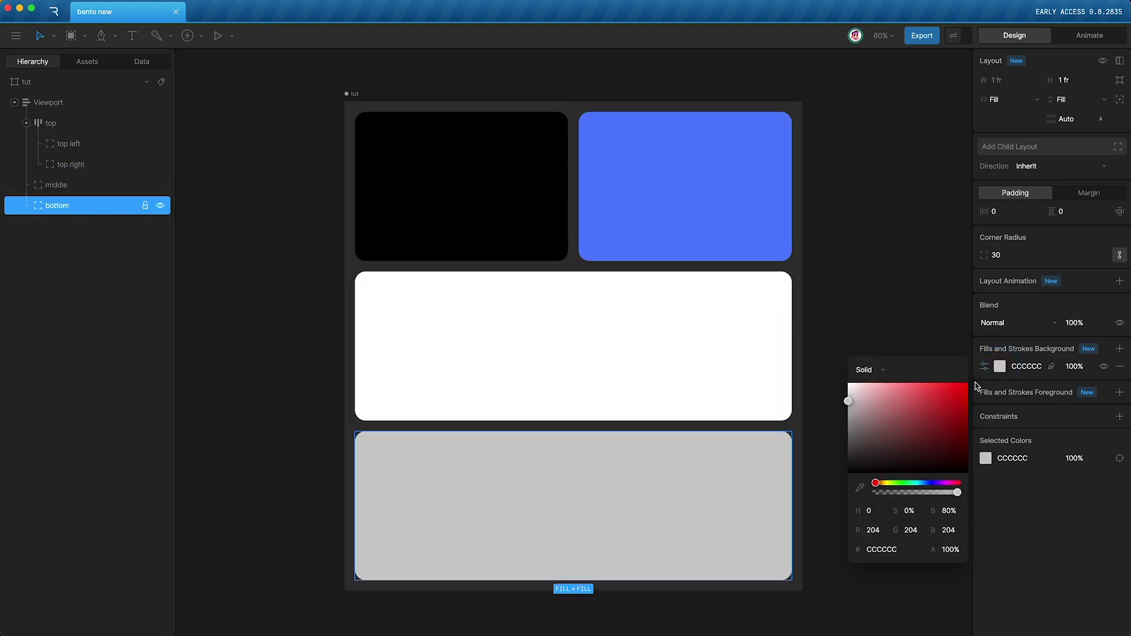
left_click(881, 483)
left_click(926, 384)
left_click(848, 301)
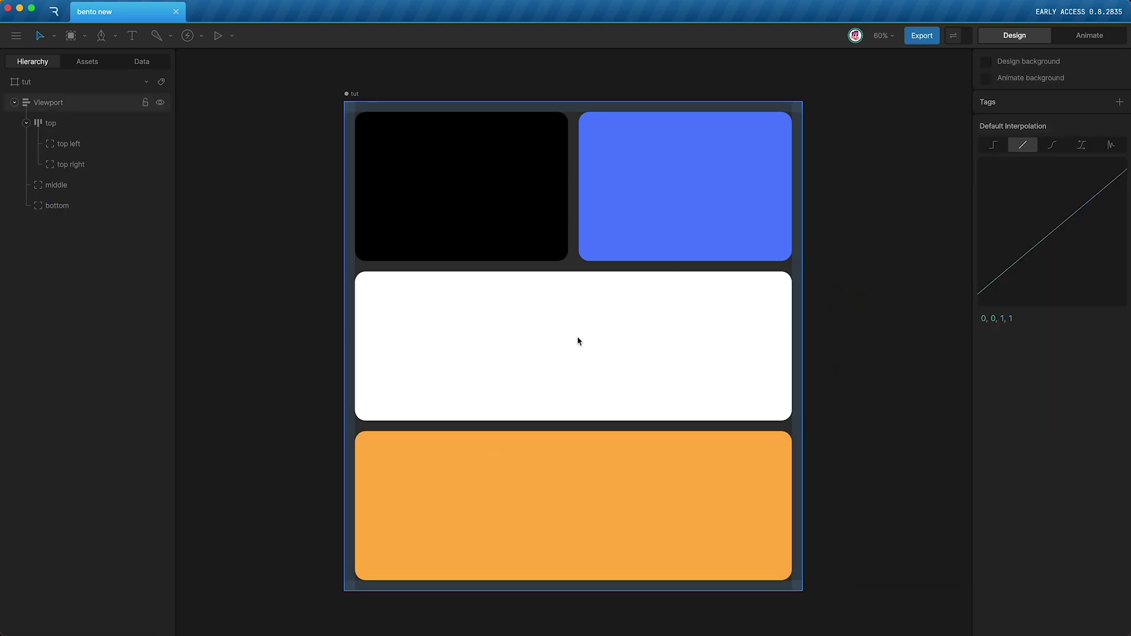
Step: Resize the tut artboard and the finished example artboard 2 to test how their layouts respond
left_click(56, 185)
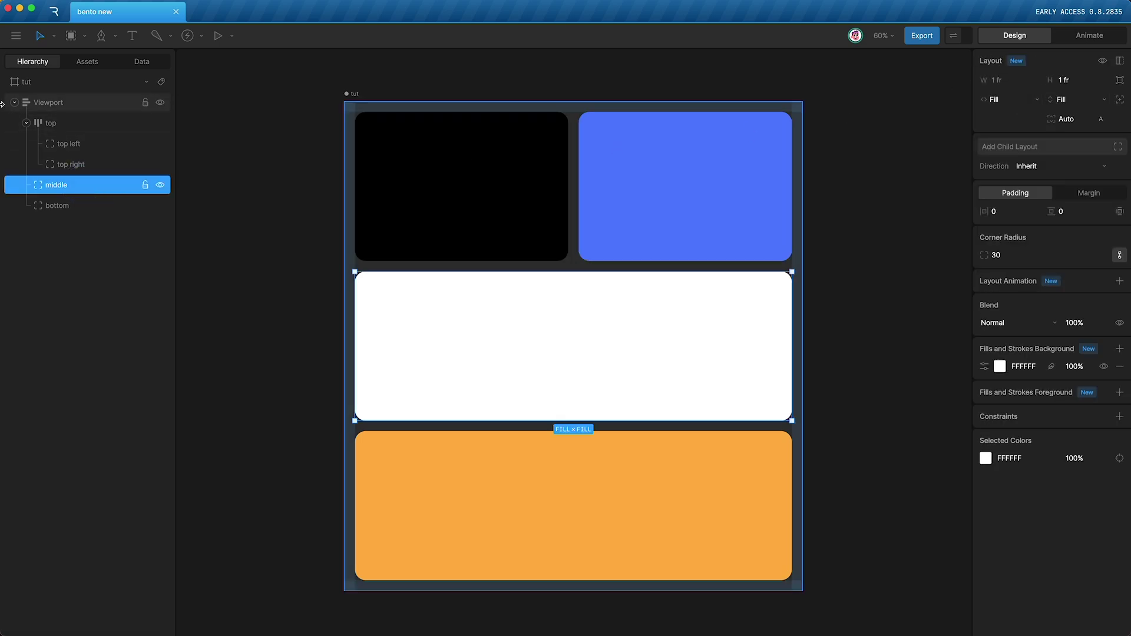
left_click(71, 129)
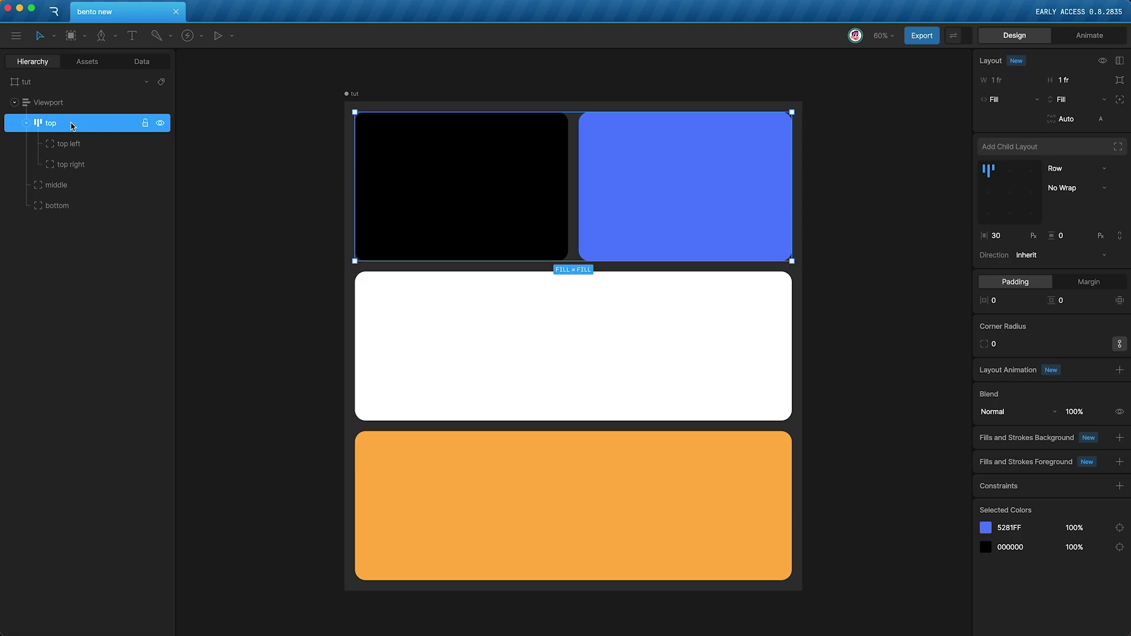
left_click(54, 84)
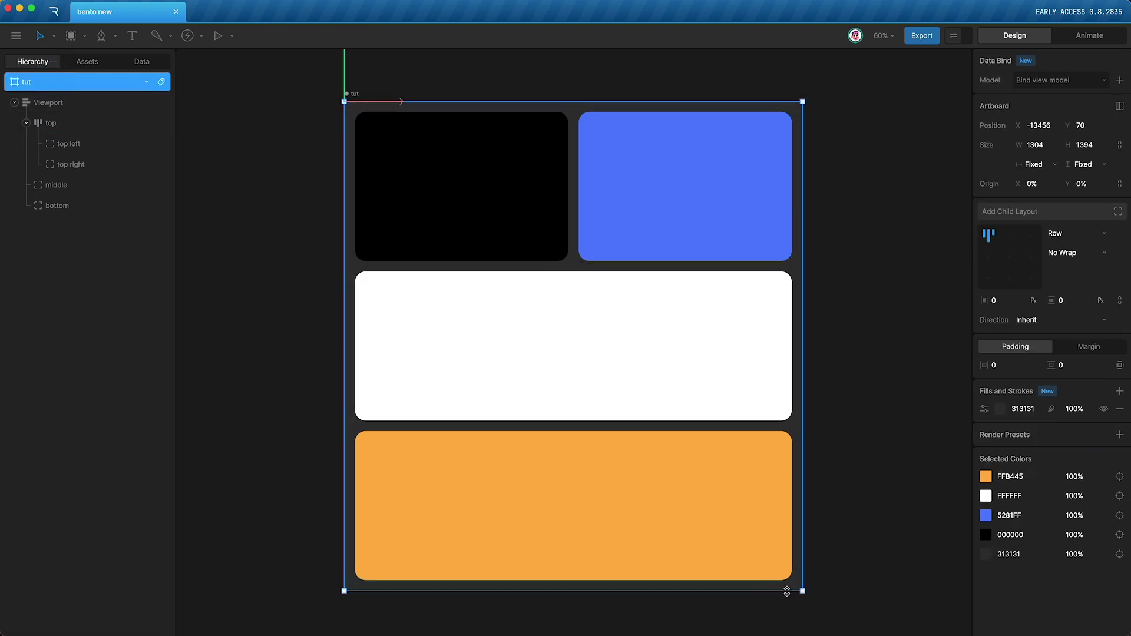
left_click_drag(801, 589, 575, 588)
mouse_move(817, 584)
left_mouse_down()
mouse_move(800, 328)
mouse_move(807, 600)
left_mouse_up()
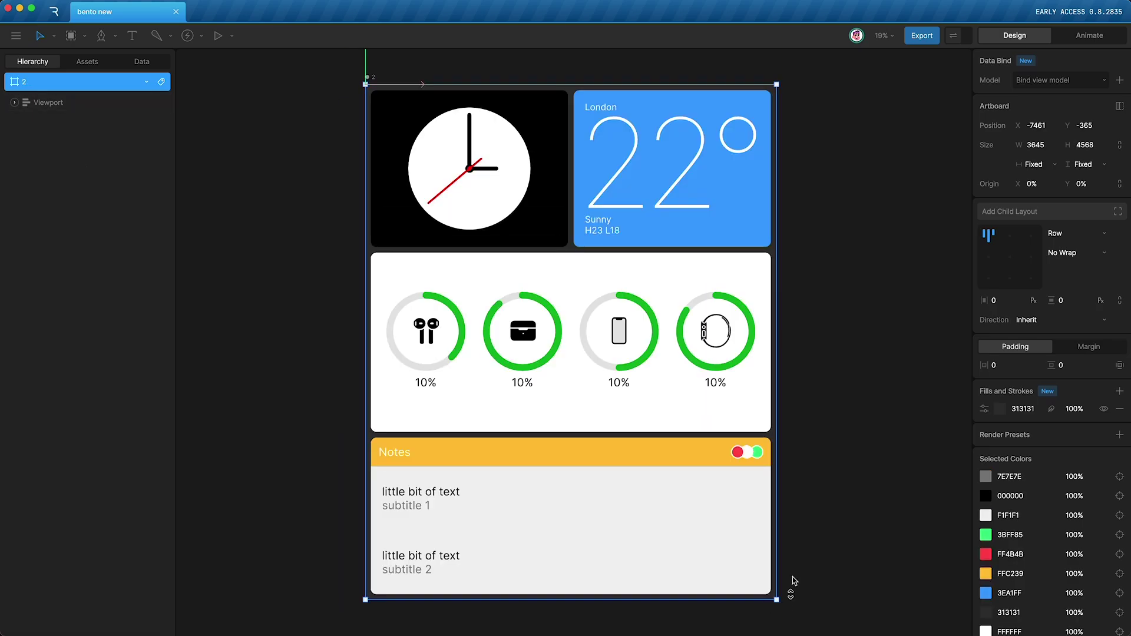
mouse_move(774, 389)
left_mouse_down()
mouse_move(545, 387)
mouse_move(825, 390)
mouse_move(783, 389)
left_mouse_up()
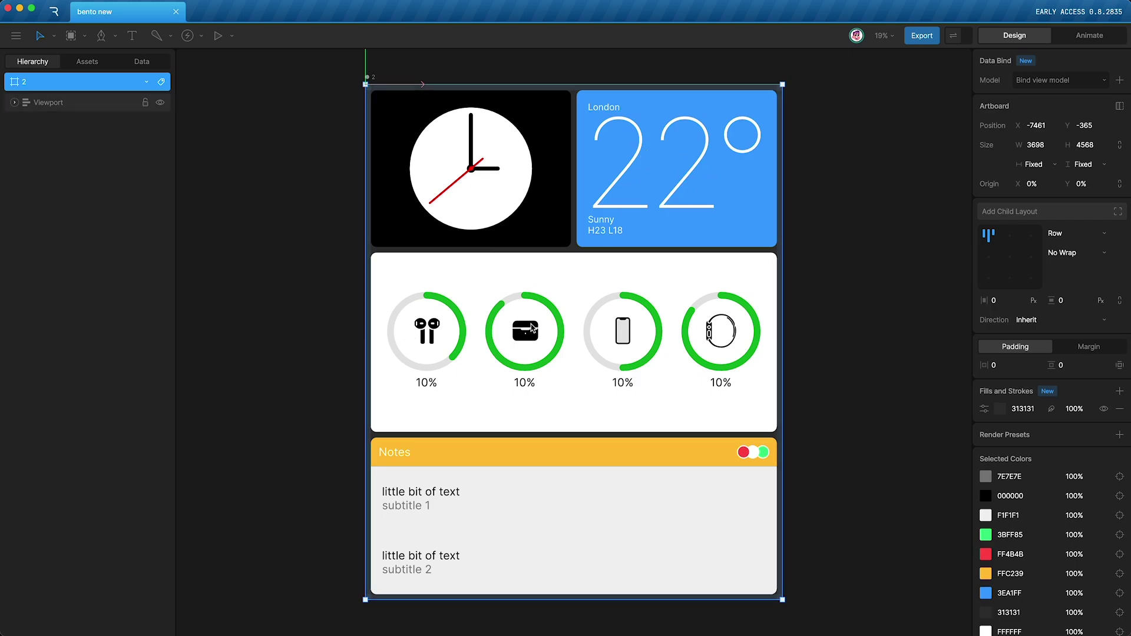
mouse_move(782, 329)
left_mouse_down()
mouse_move(614, 331)
mouse_move(828, 334)
mouse_move(765, 340)
mouse_move(796, 343)
left_mouse_up()
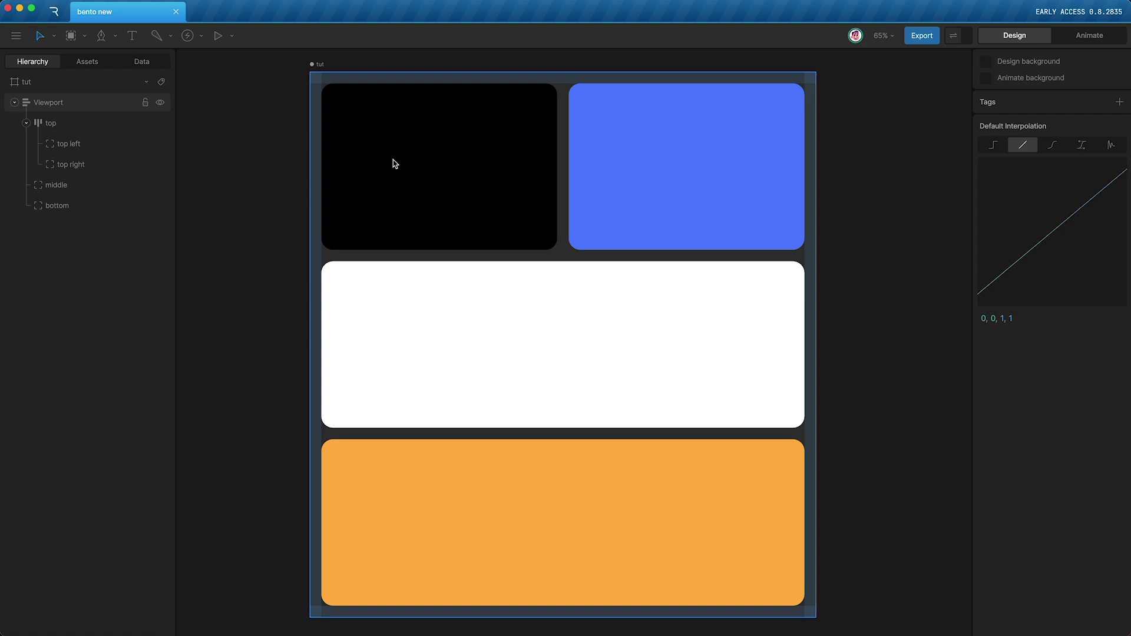
Step: Nest the clock artboard in a layout of its own and place it inside the top left layout
left_click(431, 142)
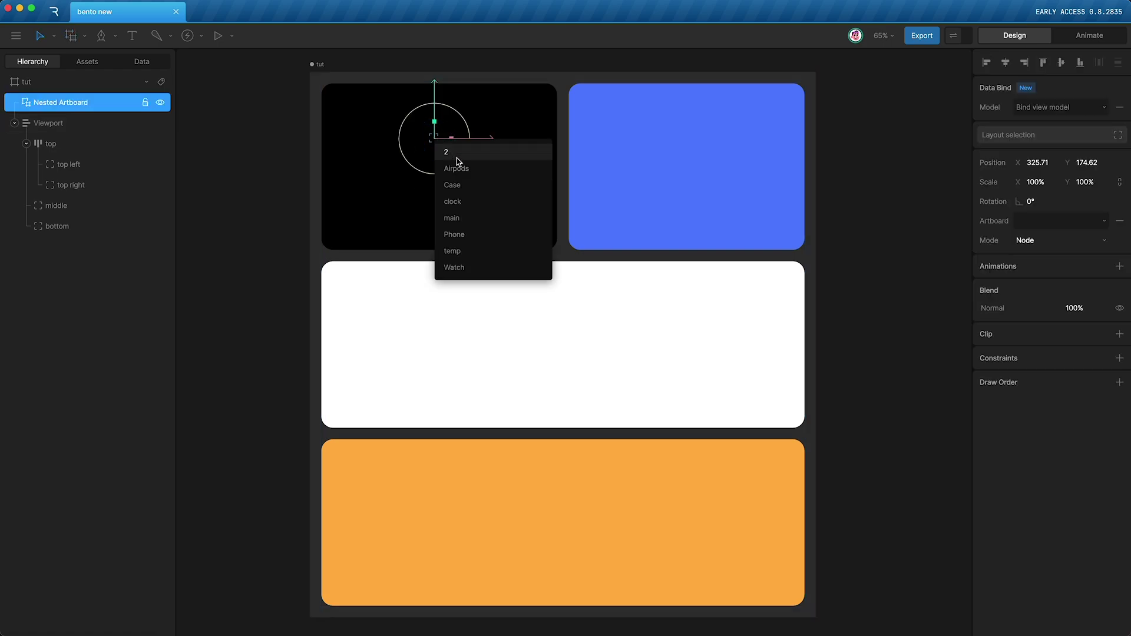
left_click(468, 204)
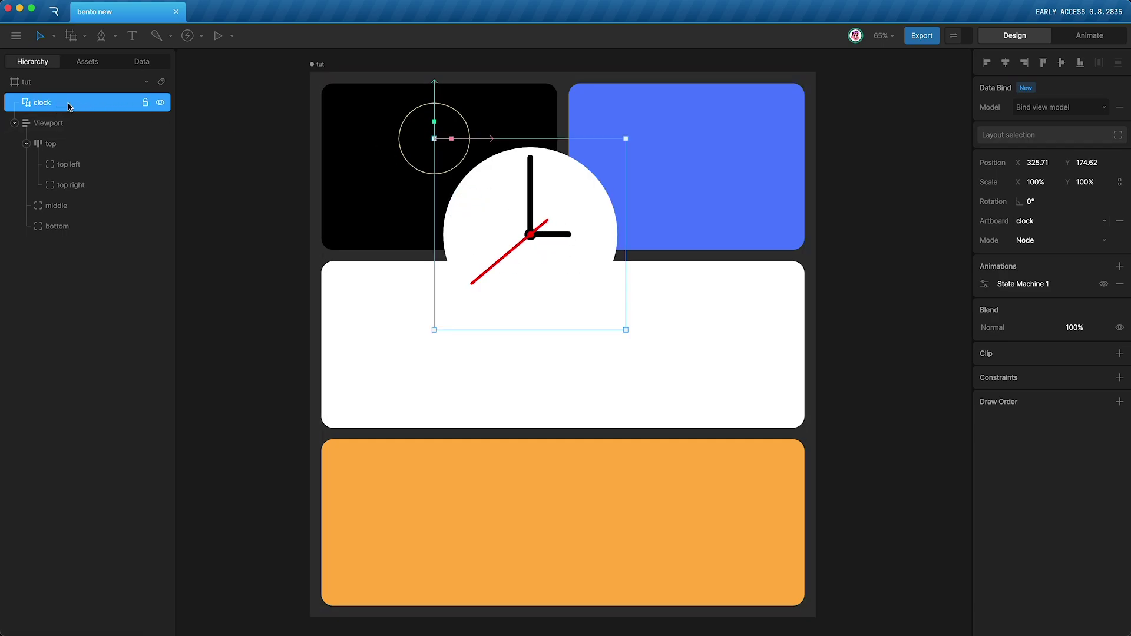
key("super+shift+l")
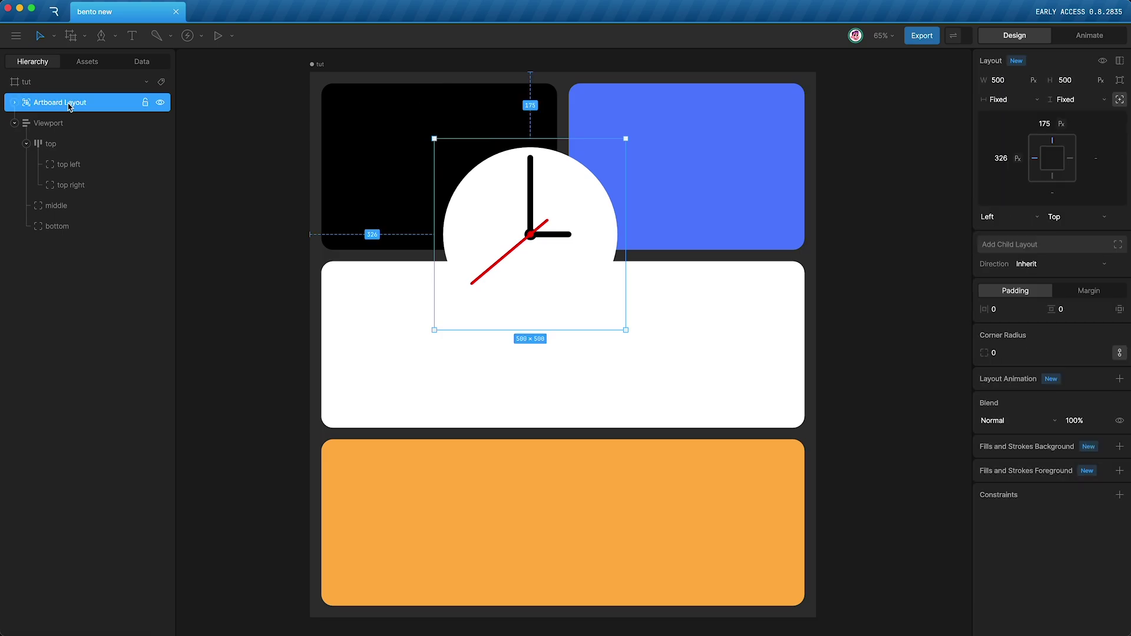
left_click_drag(65, 104, 70, 166)
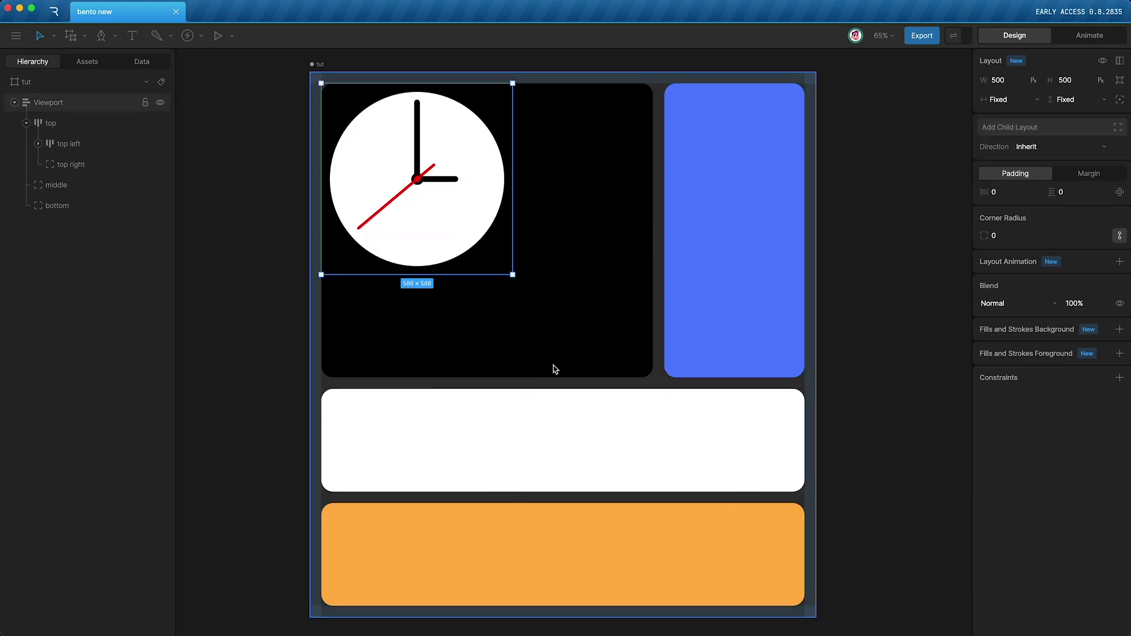
Step: Set the width and height of the clock's artboard layout to Fill within the top left layout
left_click(67, 148)
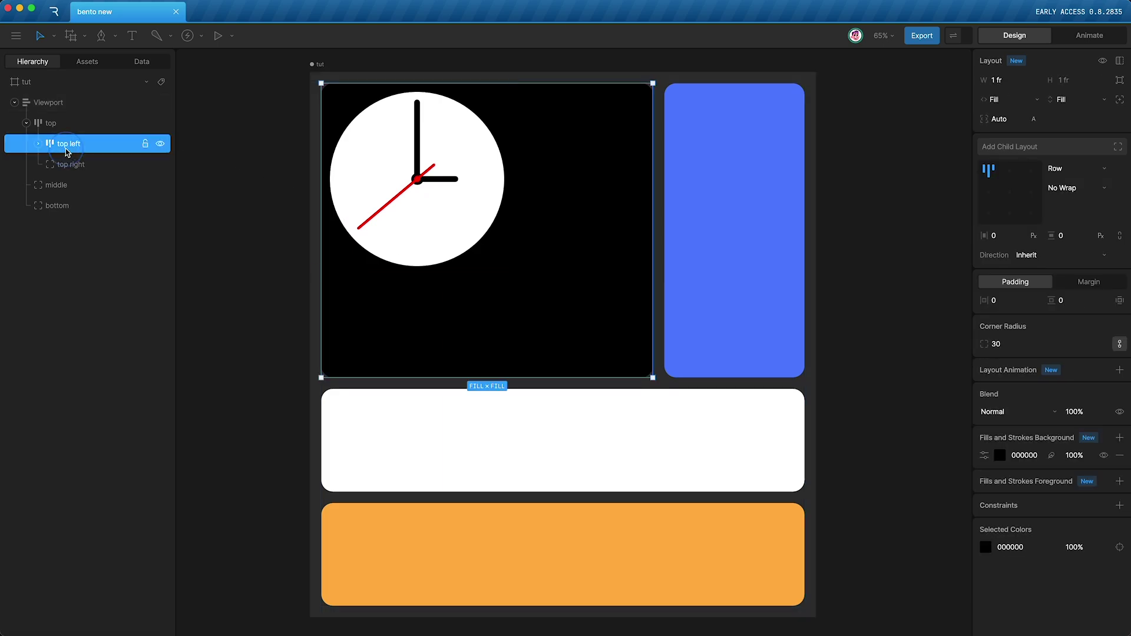
left_click(39, 144)
left_click(90, 167)
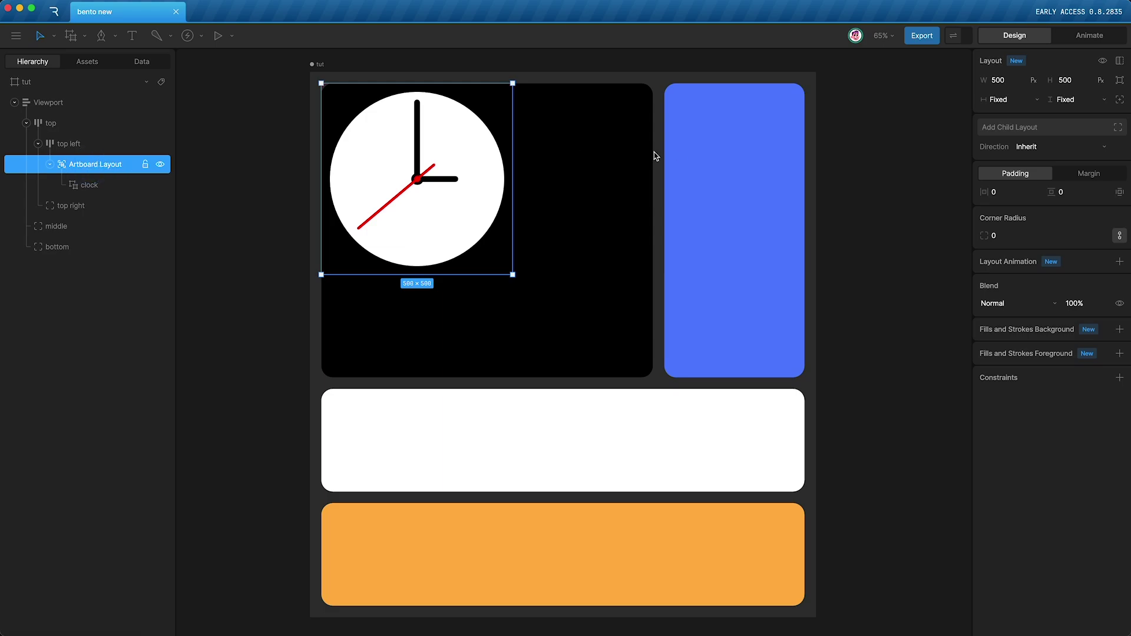
left_click(1000, 99)
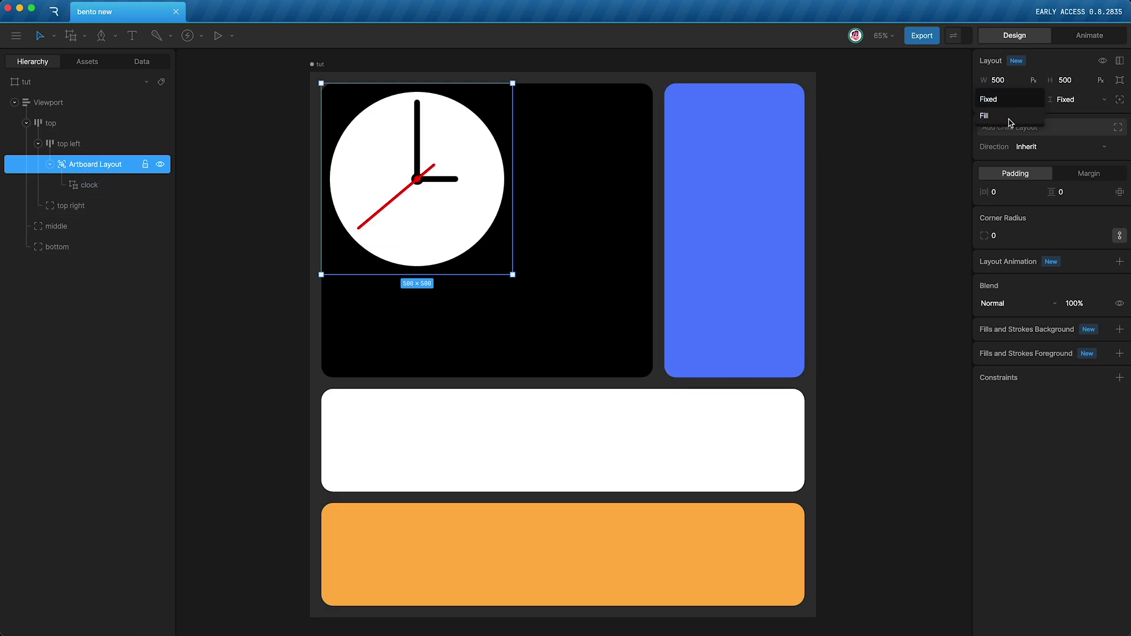
left_click(1008, 117)
left_click(1081, 103)
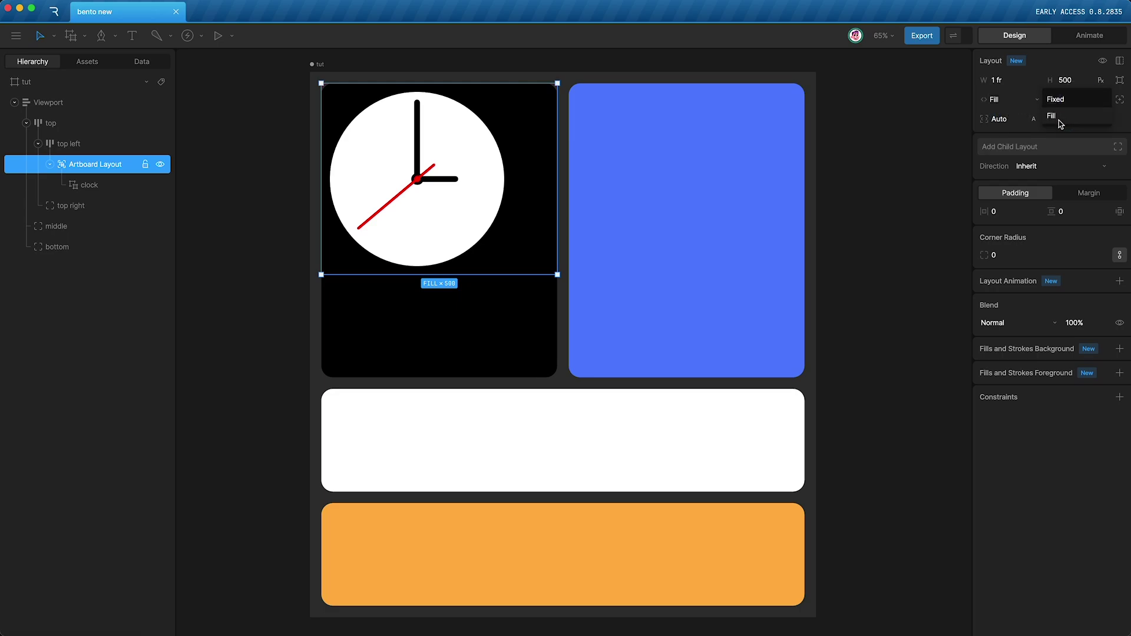
left_click(1060, 117)
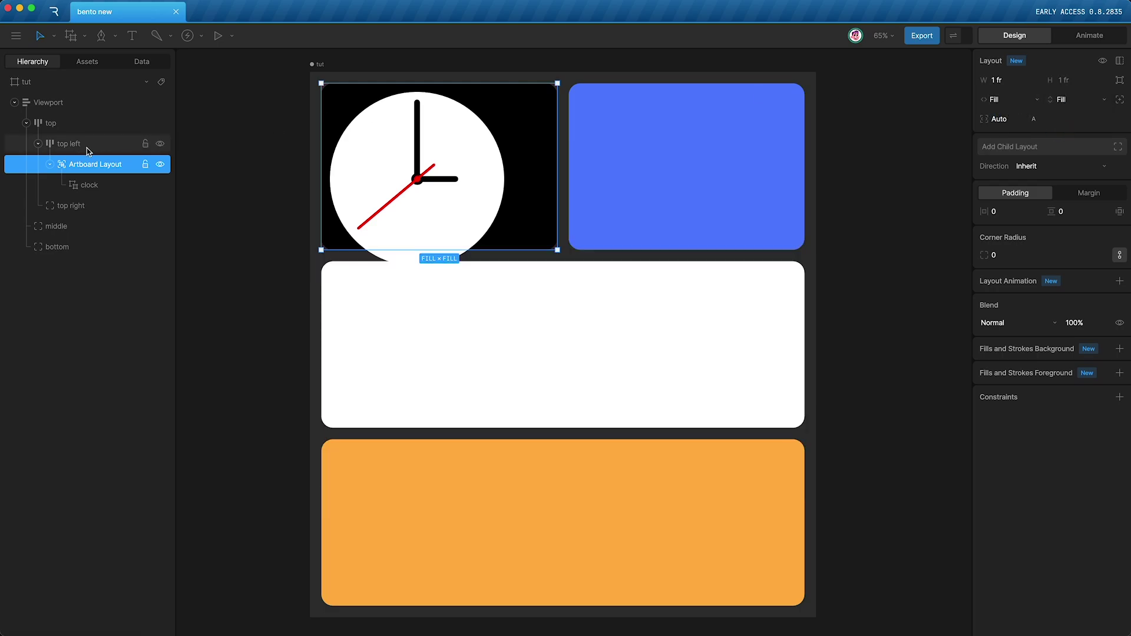
Step: Set the nested clock's mode to Leaf with Contain fit, and resize the tut artboard to about 1261 × 1410
left_click(88, 188)
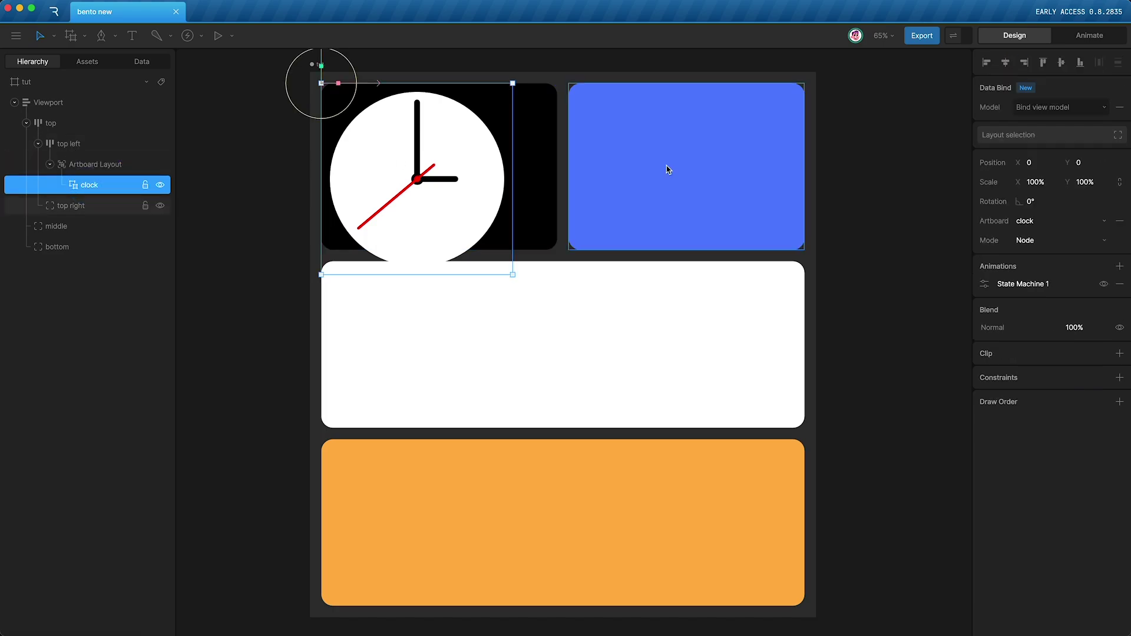
left_click(1033, 239)
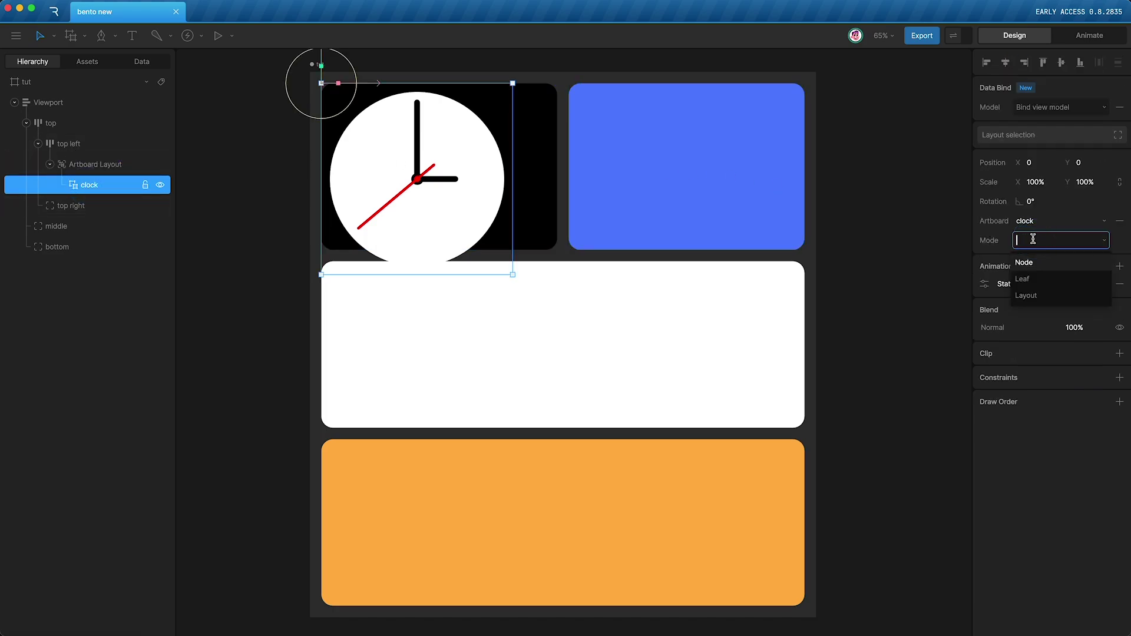
left_click(1034, 280)
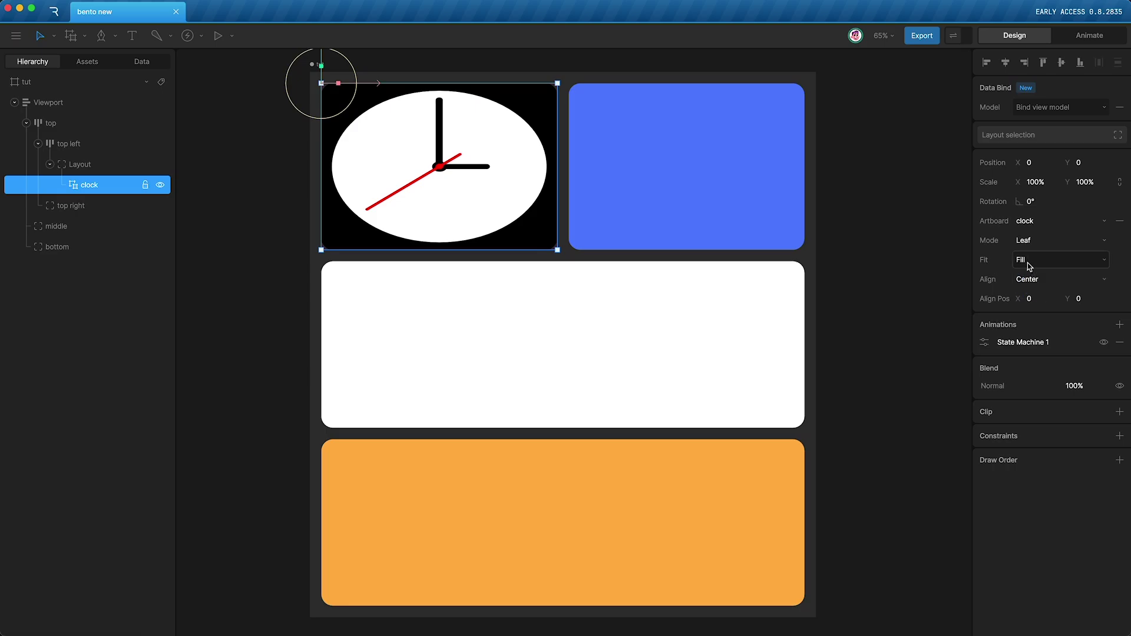
left_click(1029, 261)
left_click(1028, 297)
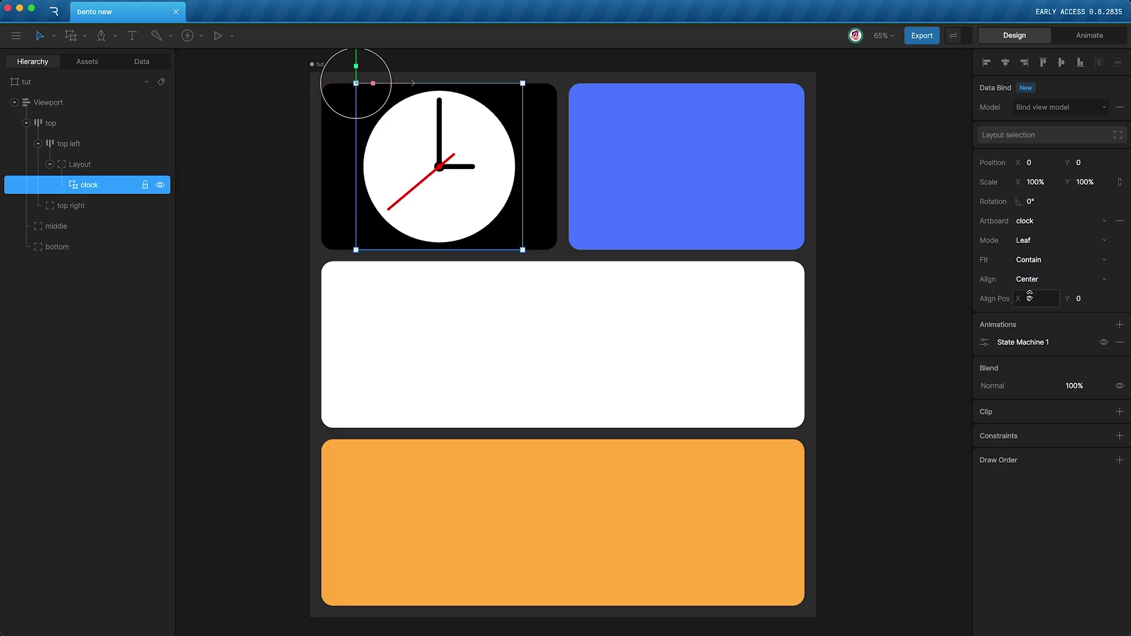
left_click_drag(816, 616, 792, 611)
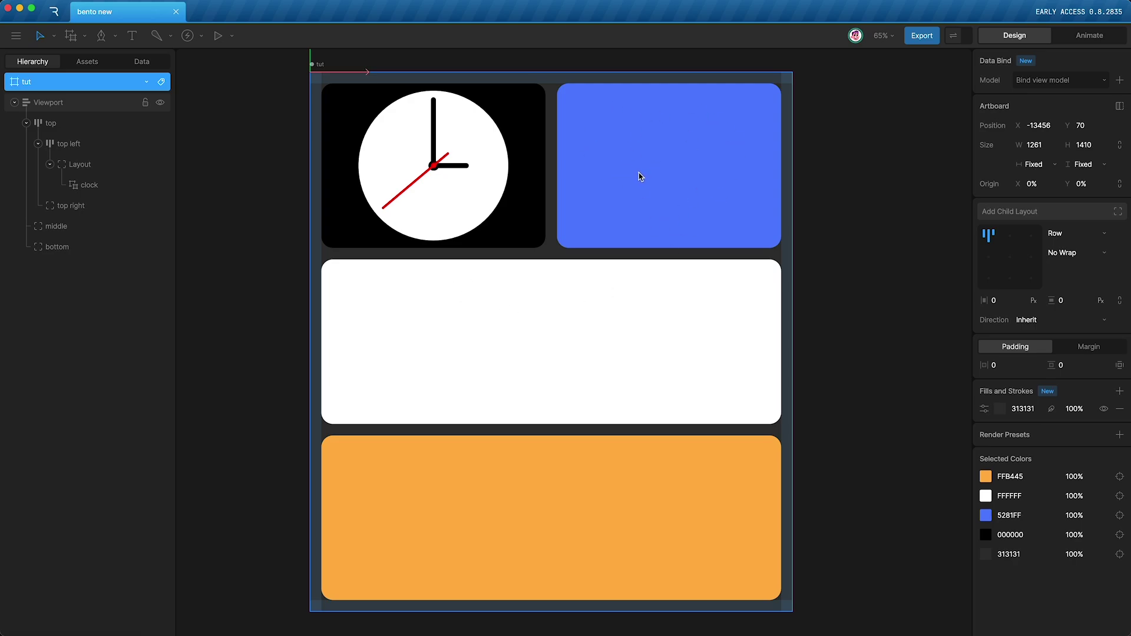
Step: Nest the temp artboard in a layout of its own and place it inside the top right layout
key("l")
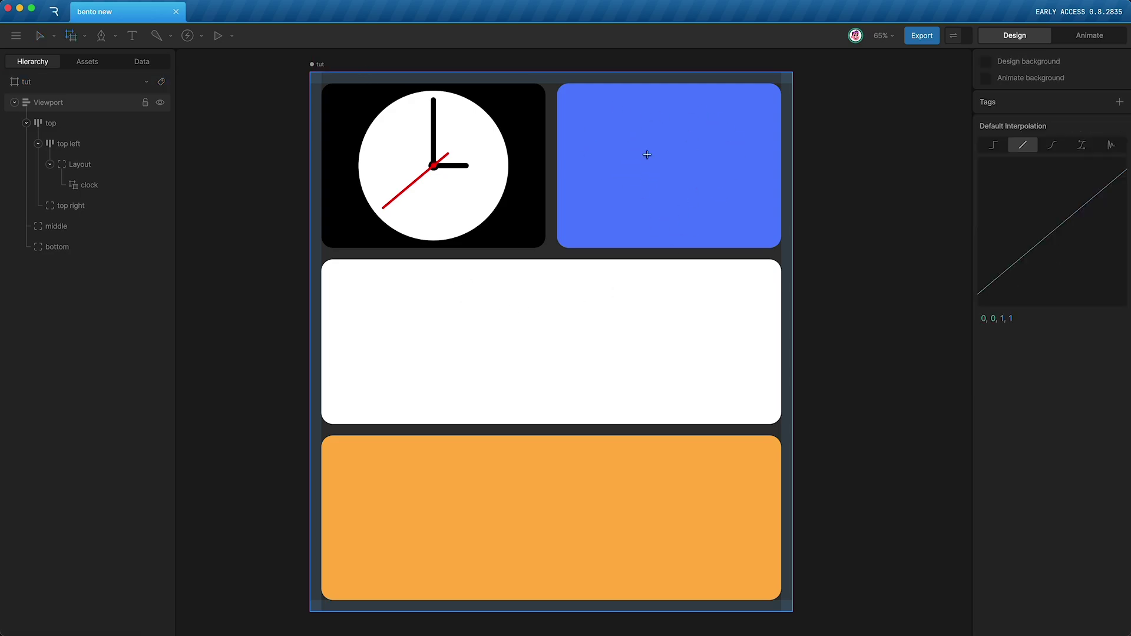
left_click(625, 121)
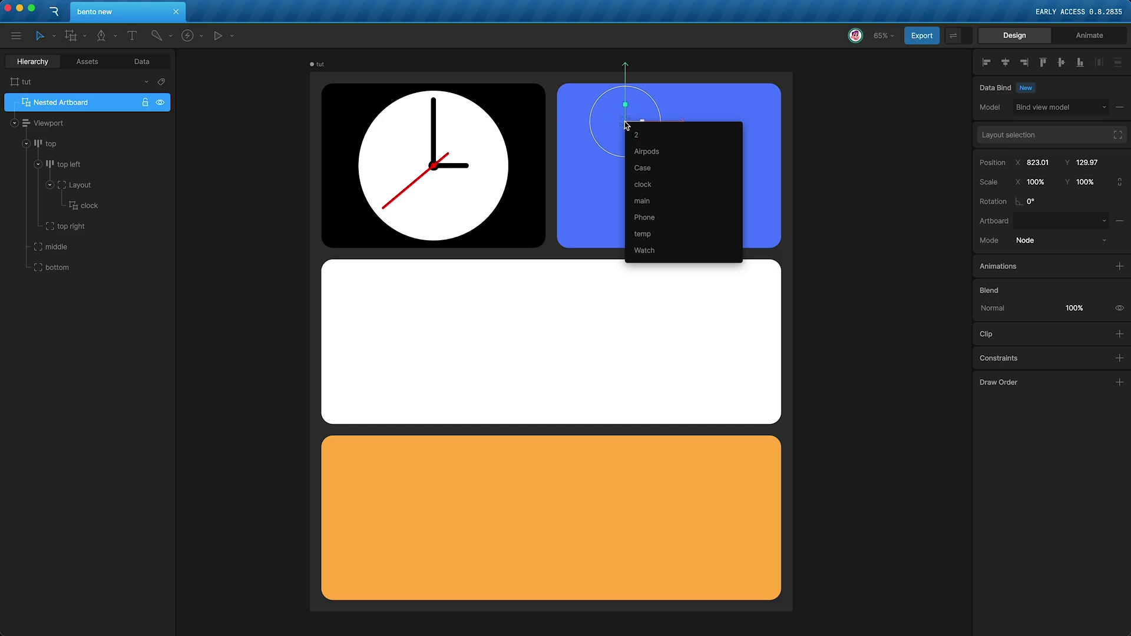
left_click(649, 235)
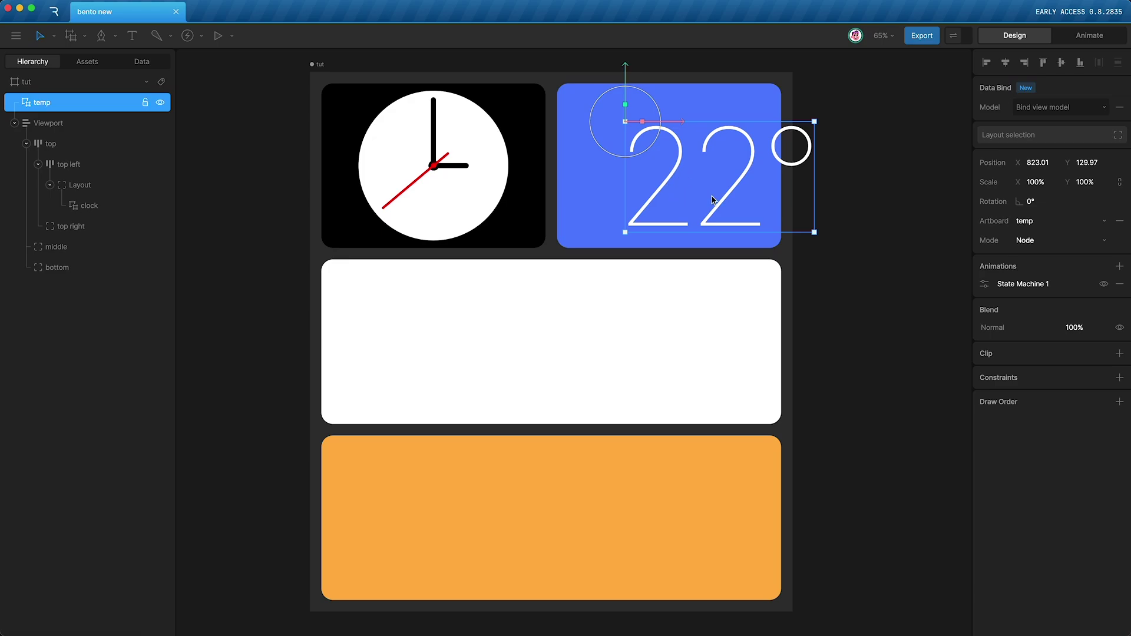
key("shift+a")
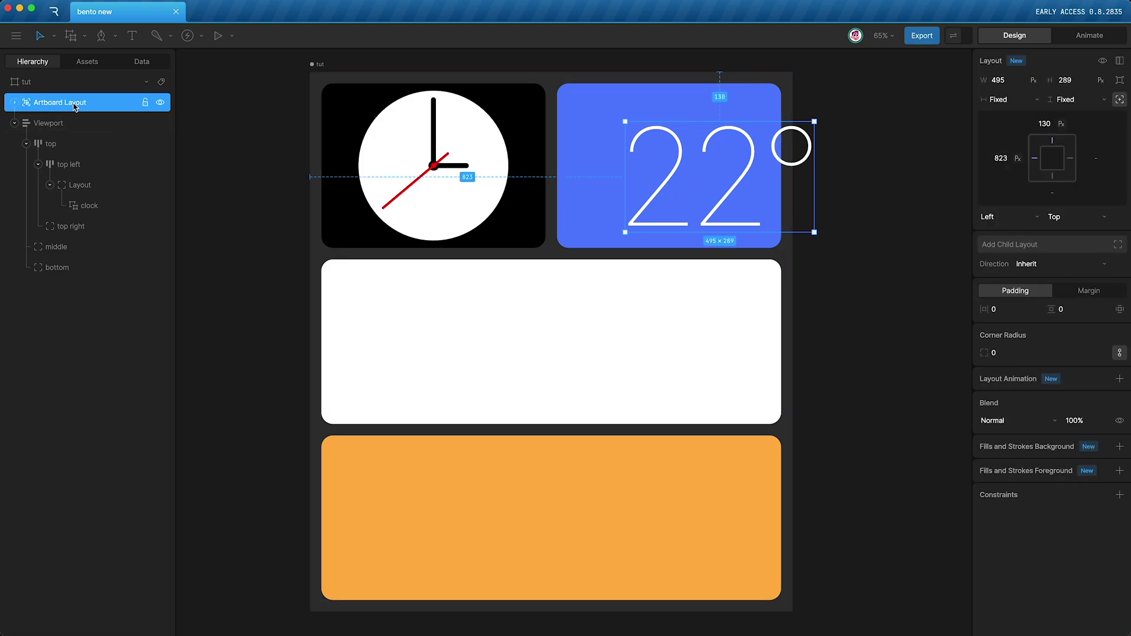
left_click_drag(69, 106, 72, 227)
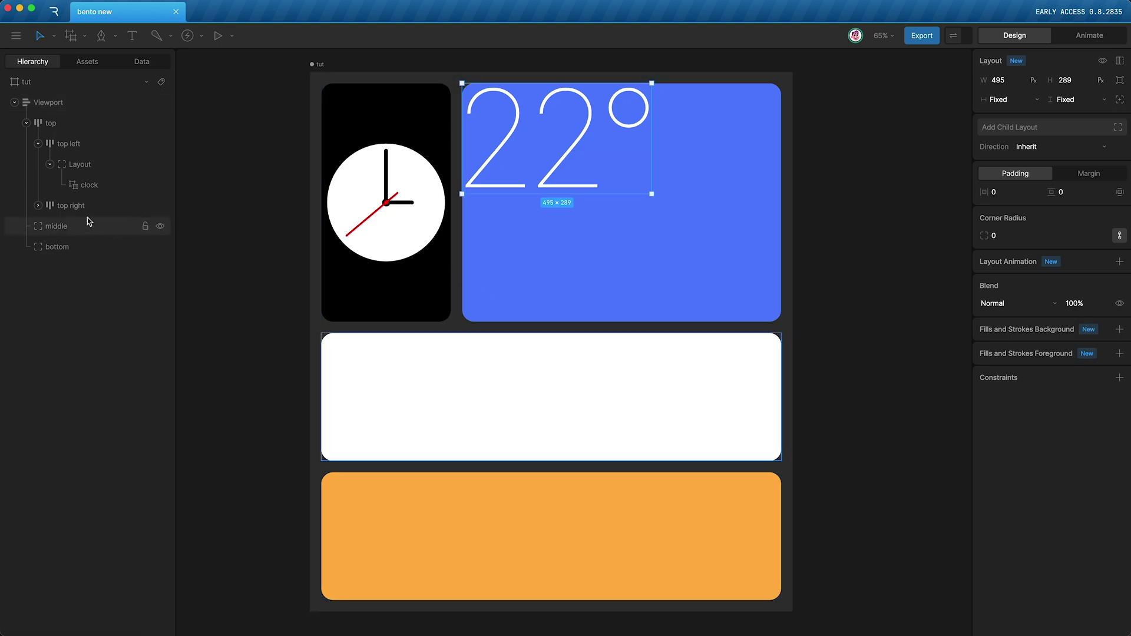
Step: Set the width and height of the temp artboard's layout to Fill within the top right layout
left_click(37, 207)
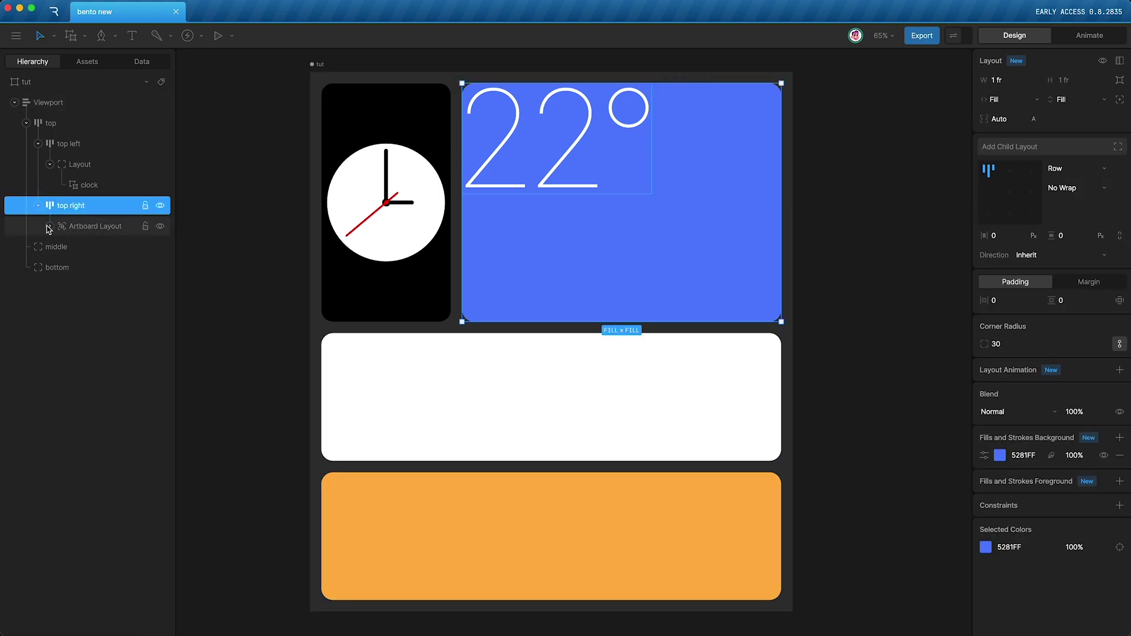
left_click(48, 227)
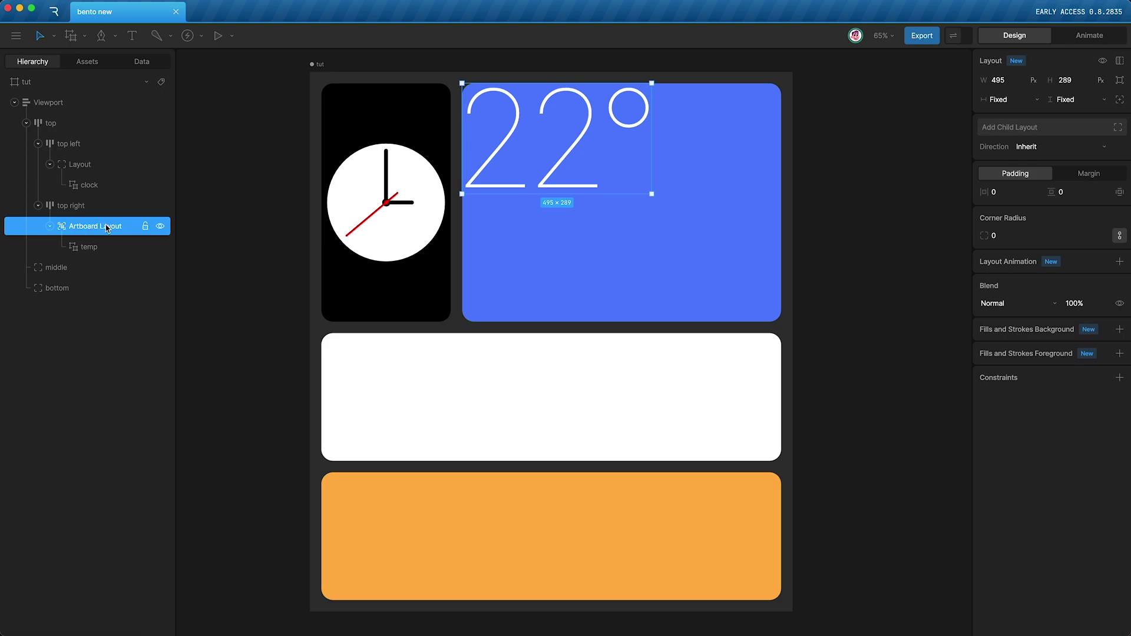
left_click(1007, 116)
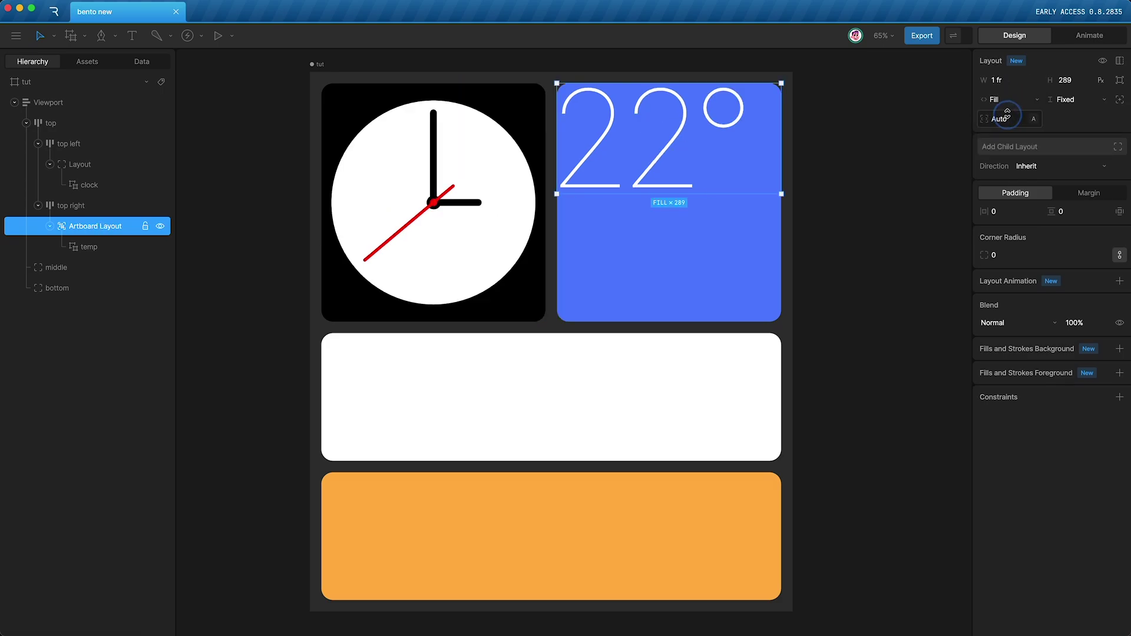
left_click(1072, 100)
left_click(1071, 121)
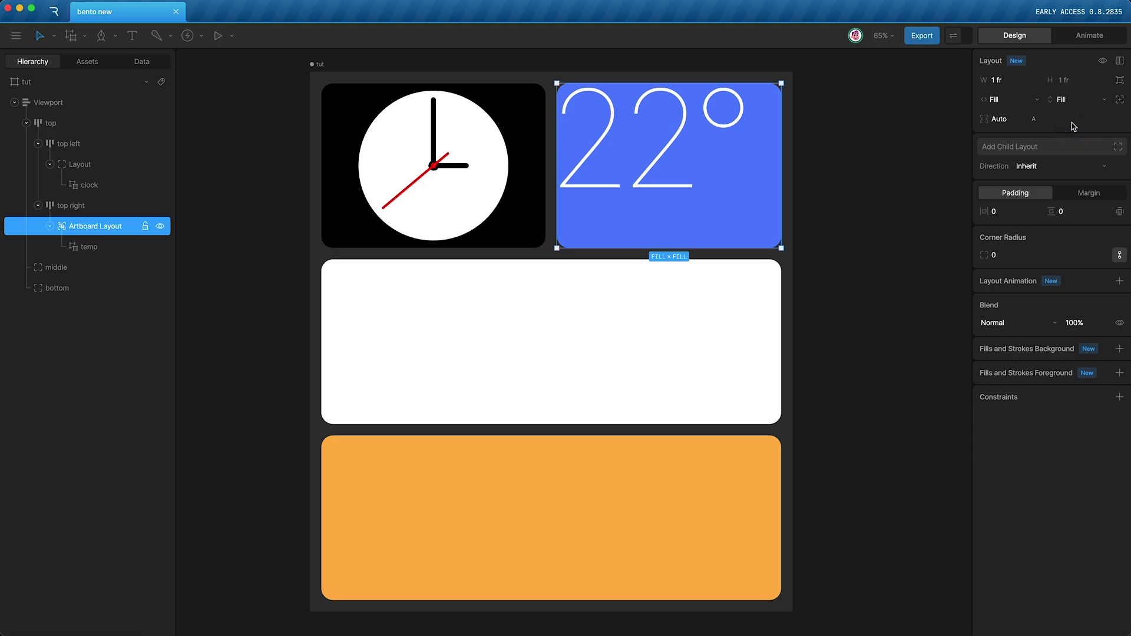
Step: Set the nested temp artboard's mode to Leaf with Contain fit, and make the tut artboard slightly smaller to test it
left_click(106, 249)
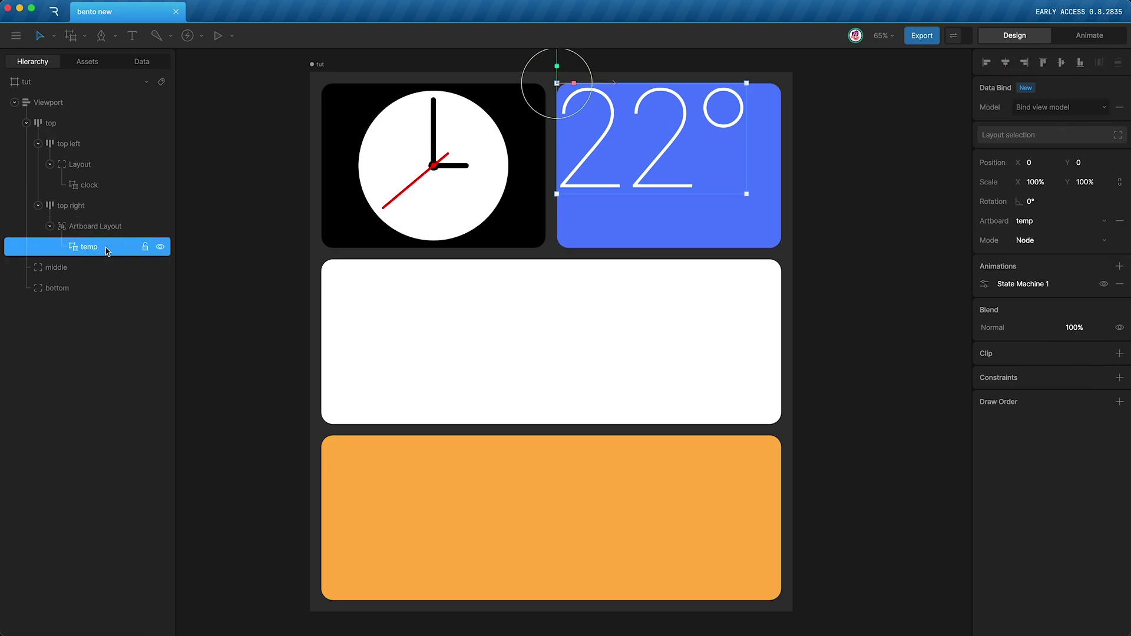
left_click(1047, 241)
left_click(1041, 275)
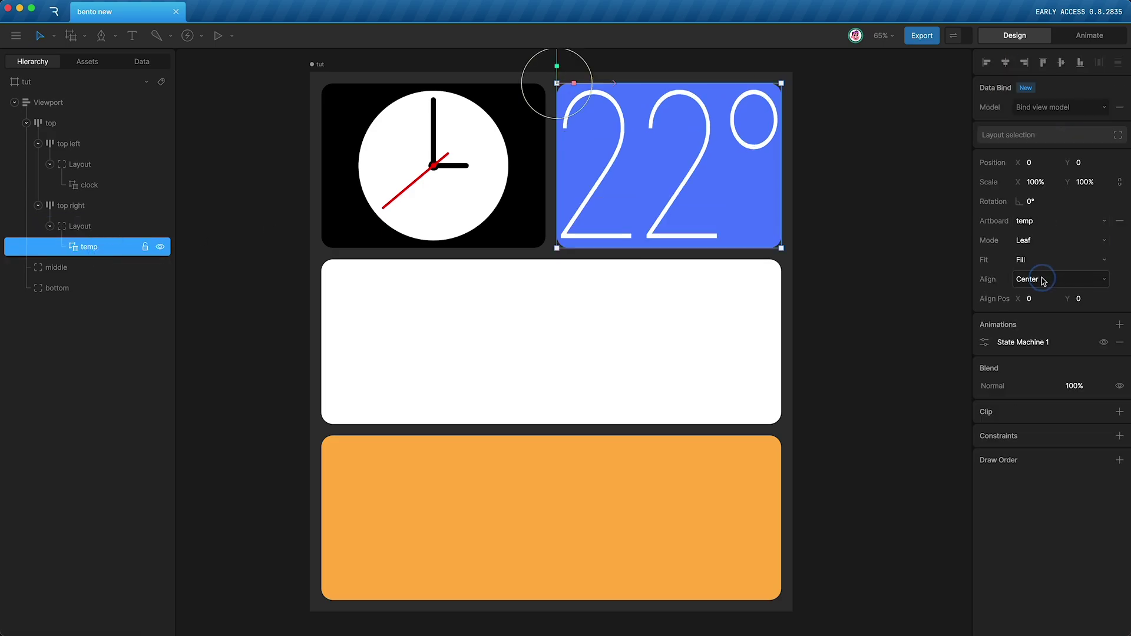
left_click(1040, 260)
left_click(1042, 294)
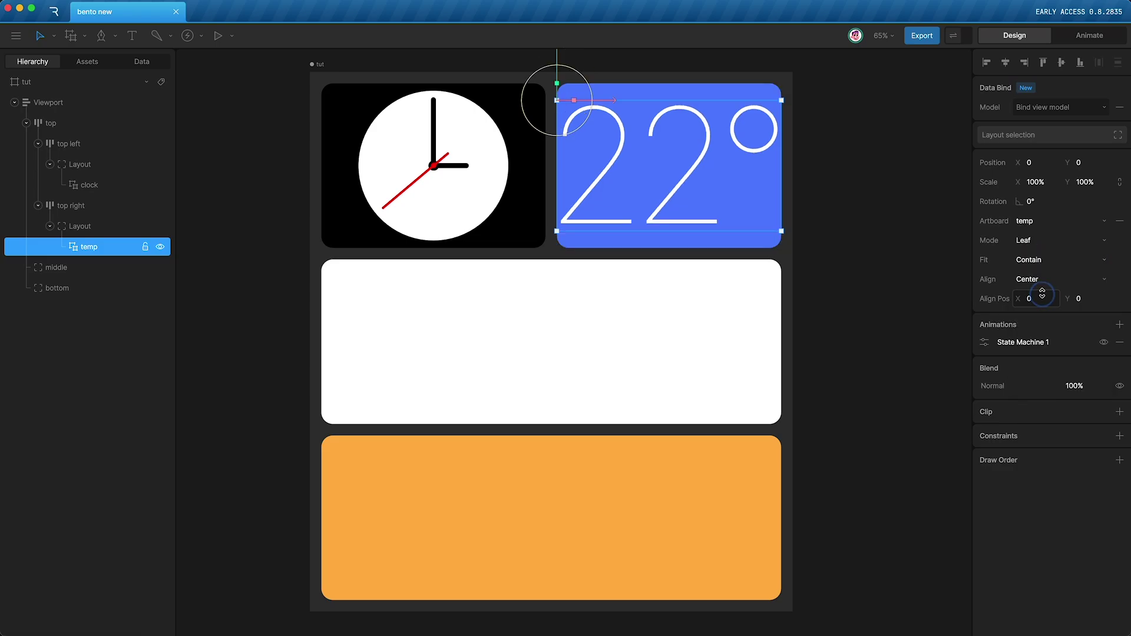
mouse_move(792, 611)
left_mouse_down()
mouse_move(870, 518)
mouse_move(662, 462)
mouse_move(762, 631)
mouse_move(807, 468)
mouse_move(627, 586)
mouse_move(836, 583)
mouse_move(654, 503)
mouse_move(804, 628)
mouse_move(683, 439)
mouse_move(710, 524)
mouse_move(777, 602)
left_mouse_up()
left_click(258, 290)
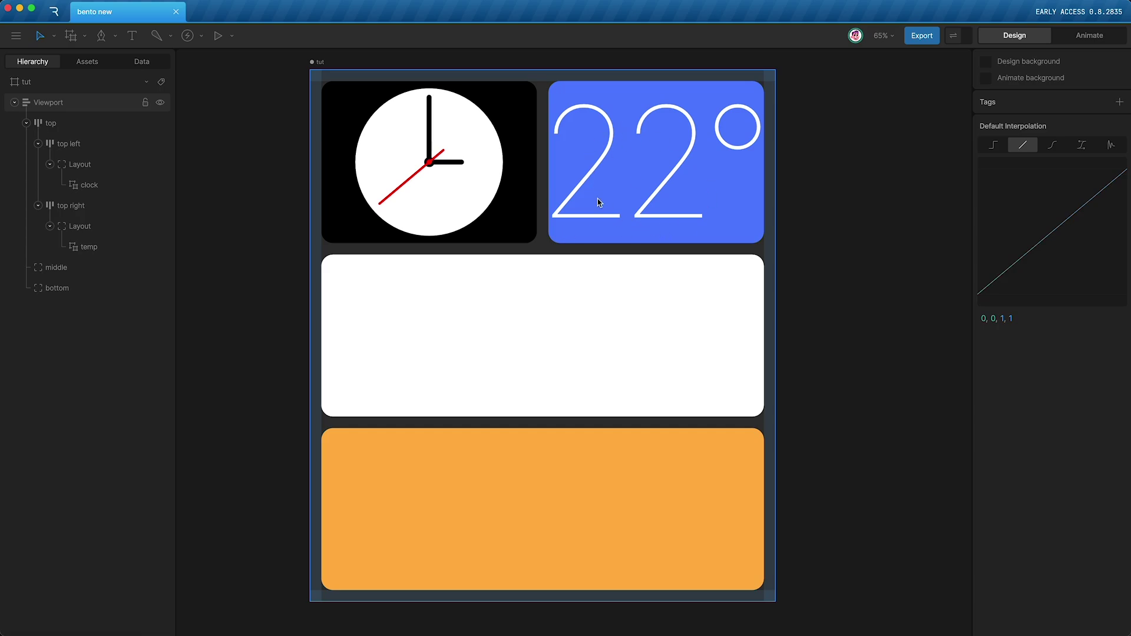
Step: Add a text object reading "London" beside the tut artboard and set its font size to 30
key("t")
left_click(222, 173)
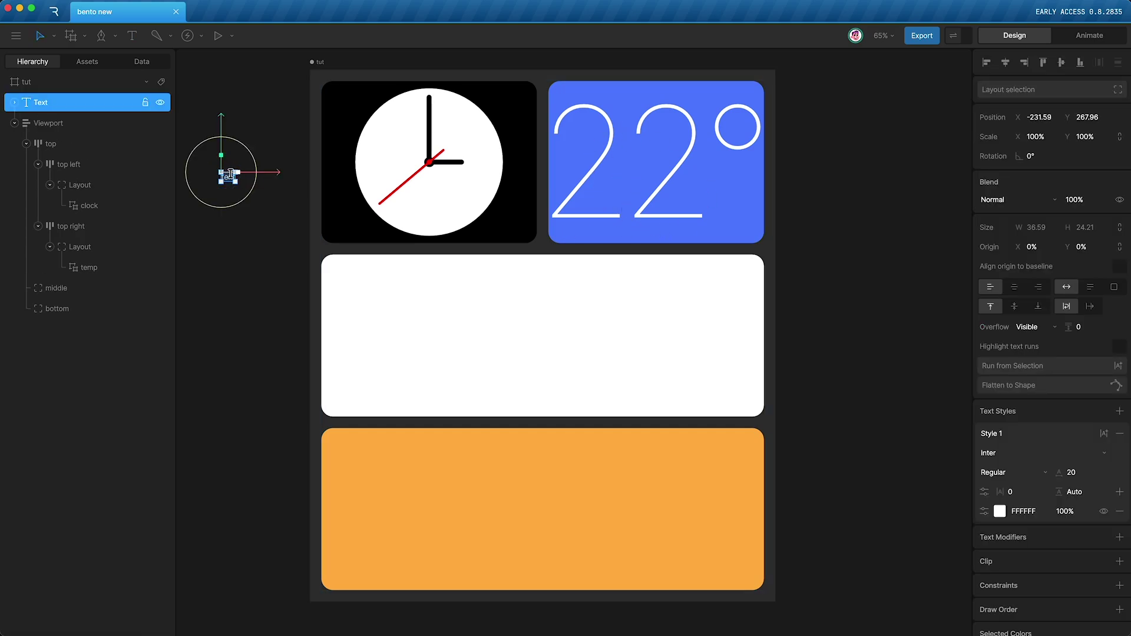
type("London")
key("Escape")
left_click(1084, 474)
type("30")
key("Return")
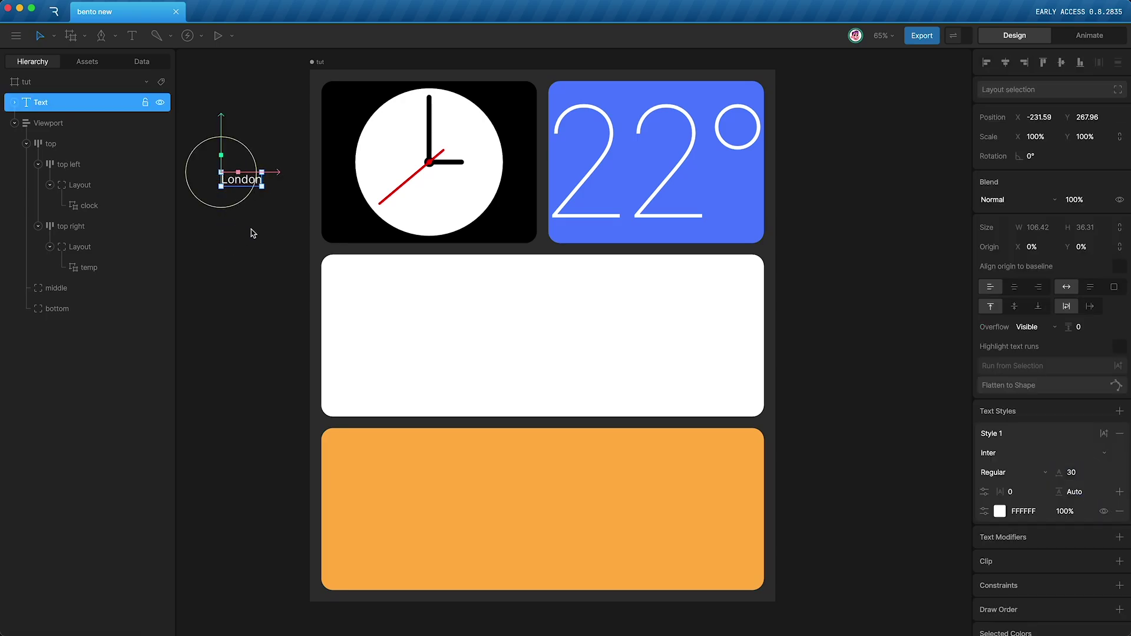
Step: Place the London text in its own layout above the temp artboard's layout in top right, and rename the temp artboard's layout "temperature layout"
key("super+shift+l")
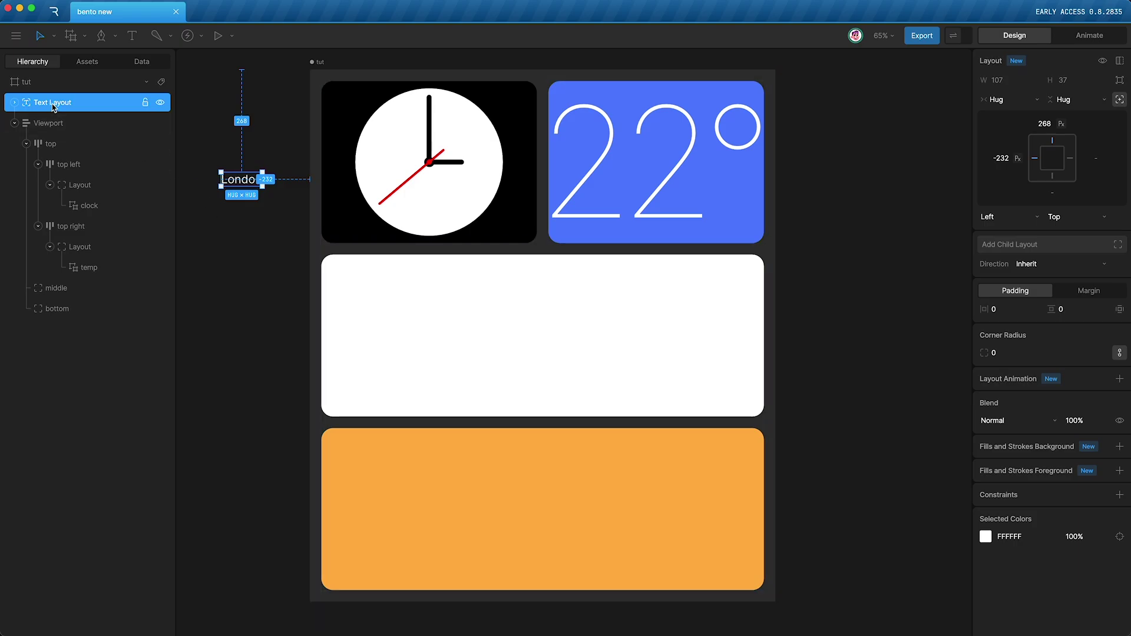
left_click_drag(57, 108, 75, 238)
double_click(76, 245)
type("temperature layout")
key("Return")
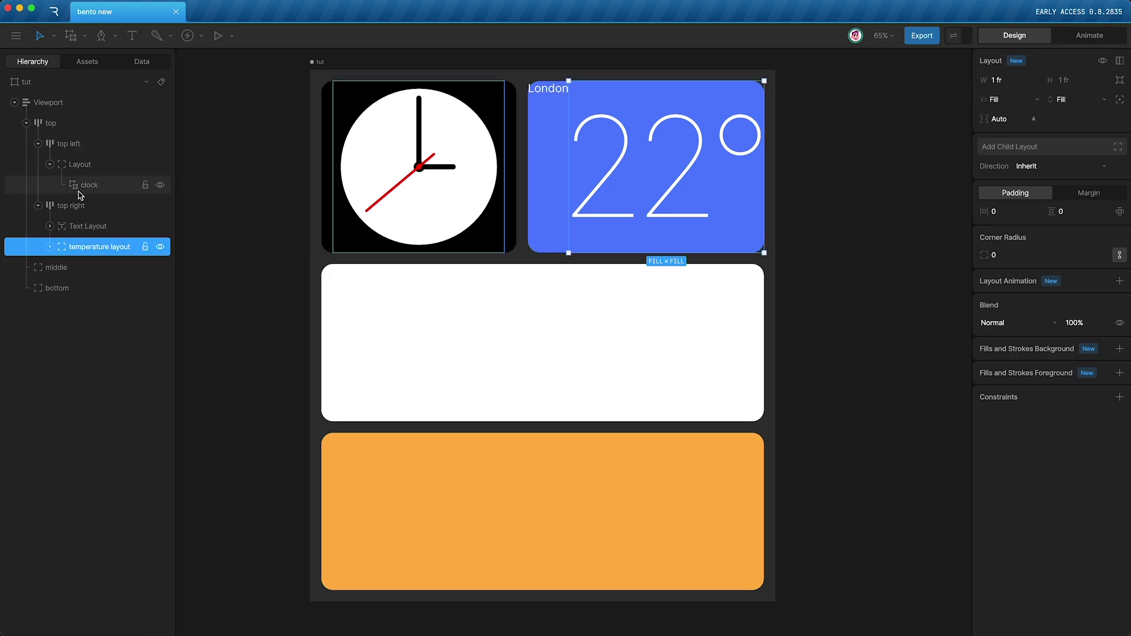
Step: Set the direction of the top right layout to Column
left_click(93, 211)
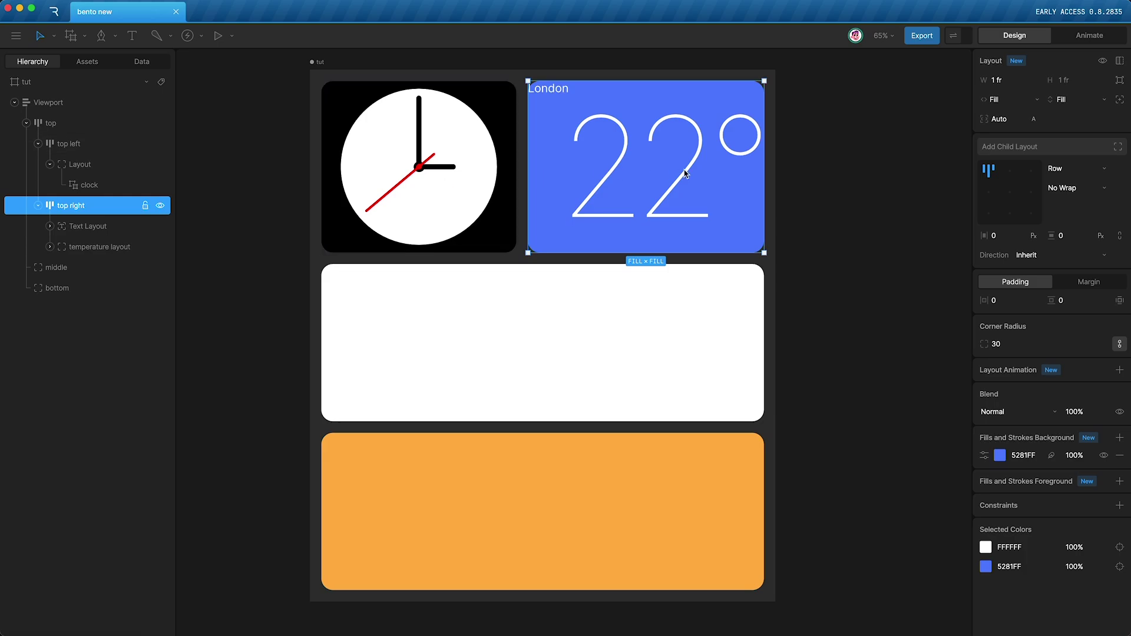
left_click(1072, 171)
left_click(1075, 191)
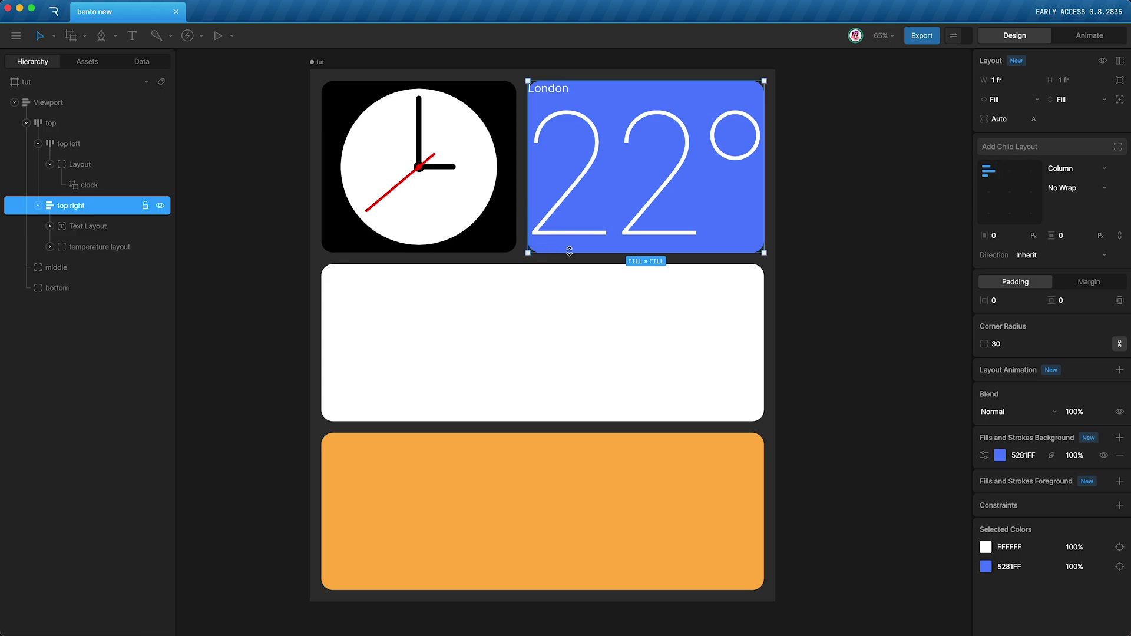
Step: Duplicate the London text layout twice and arrange two of the text layouts below the temperature layout in top right
left_click(92, 228)
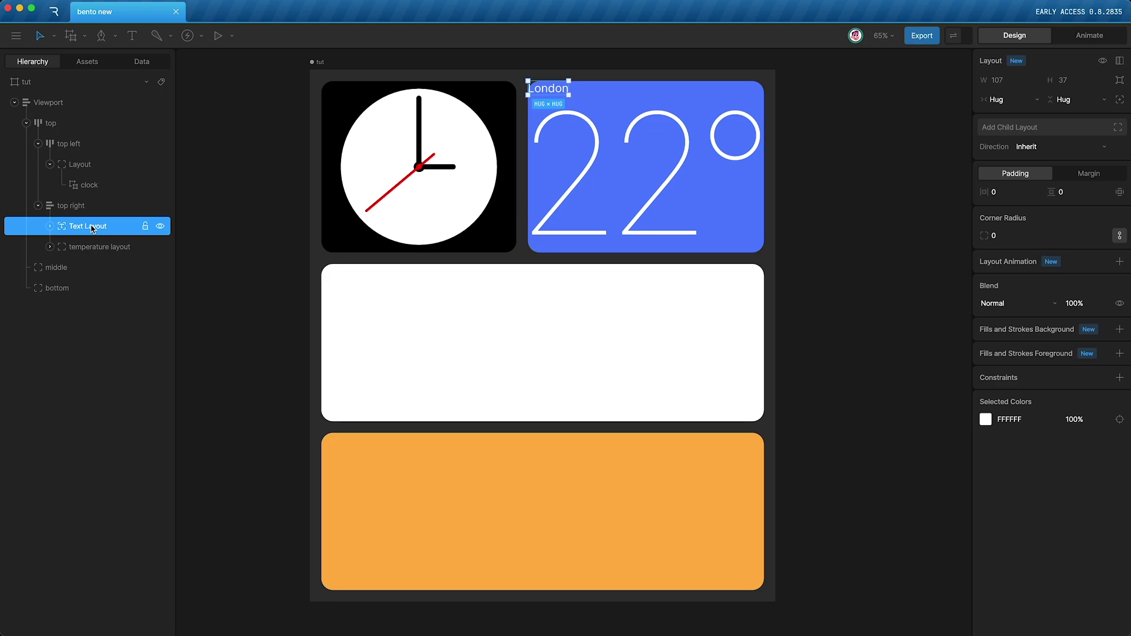
key("super+d")
key("super+d")
left_click(86, 269, "shift")
left_click_drag(86, 270, 86, 296)
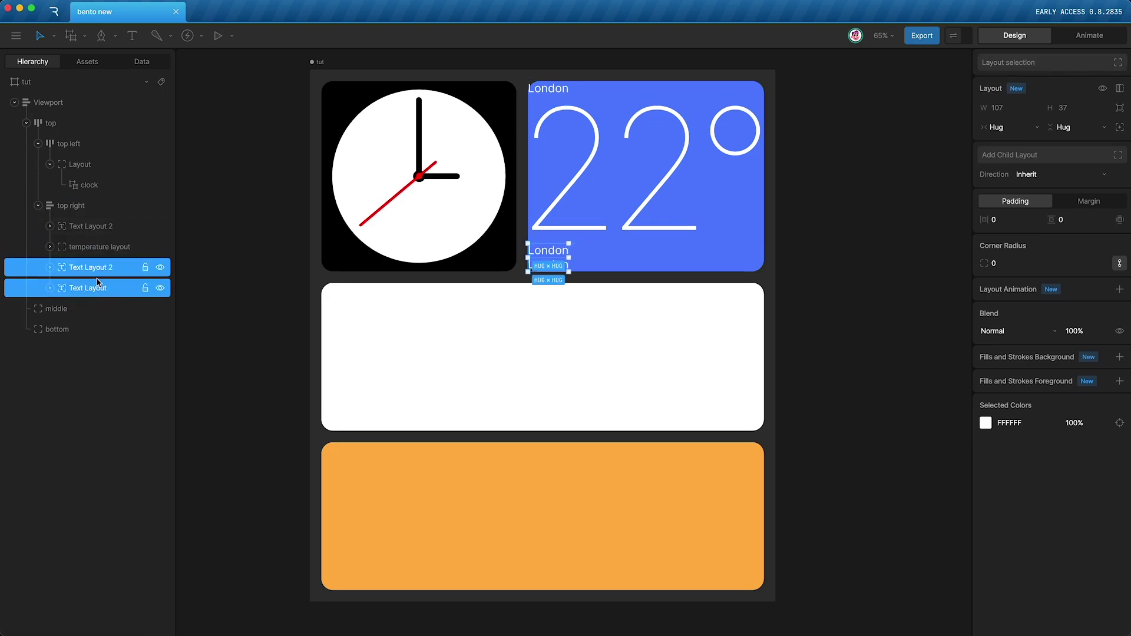
Step: Change the two text runs below the temperature layout to read "Sunny" and "H28 L18"
left_click(49, 270)
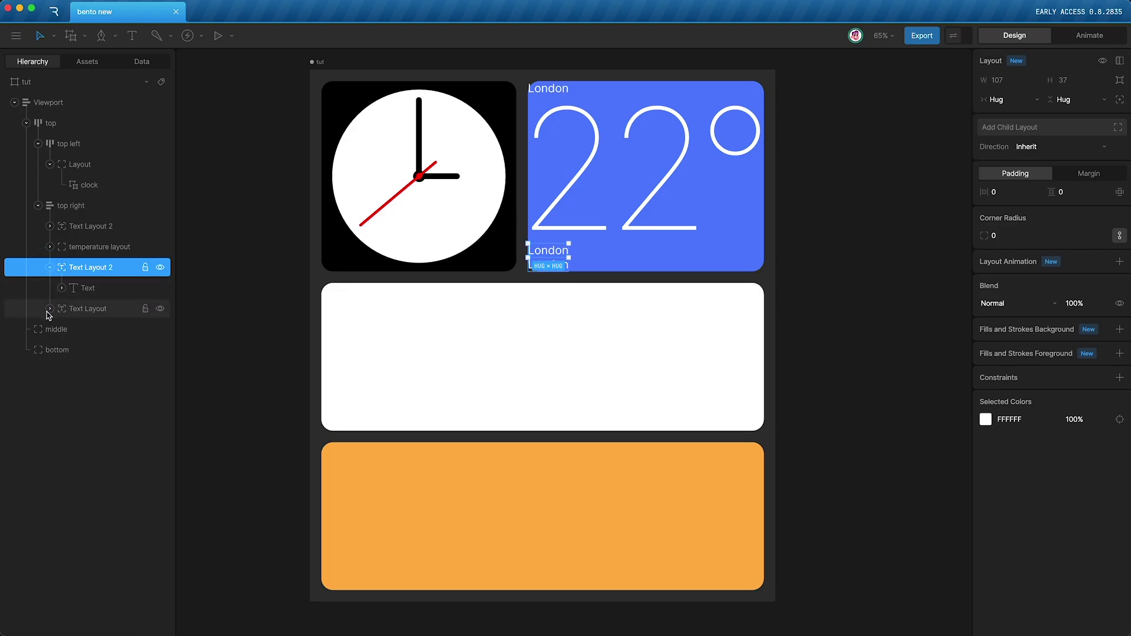
left_click(48, 311)
left_click(63, 288)
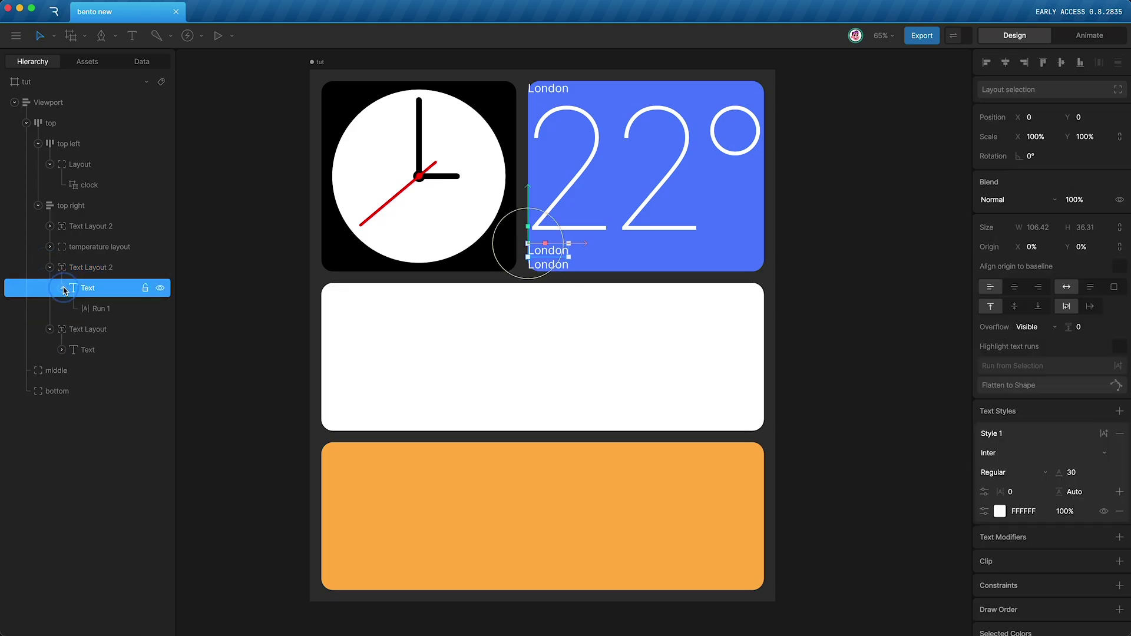
left_click(61, 349)
left_click(101, 308)
double_click(1037, 94)
type("Sunny")
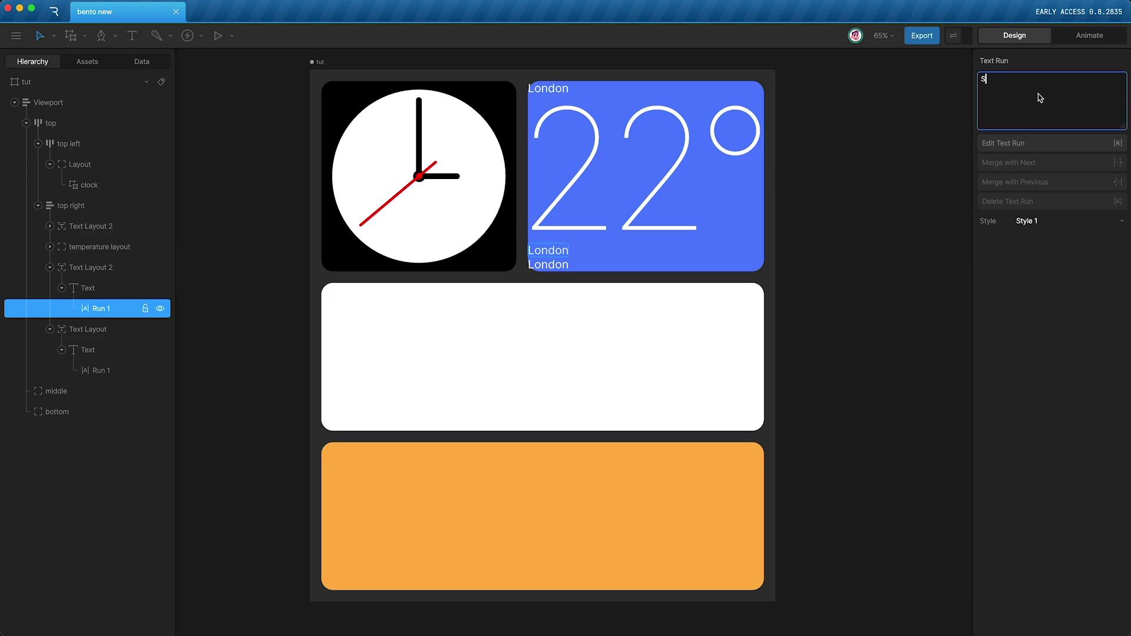
left_click(1027, 270)
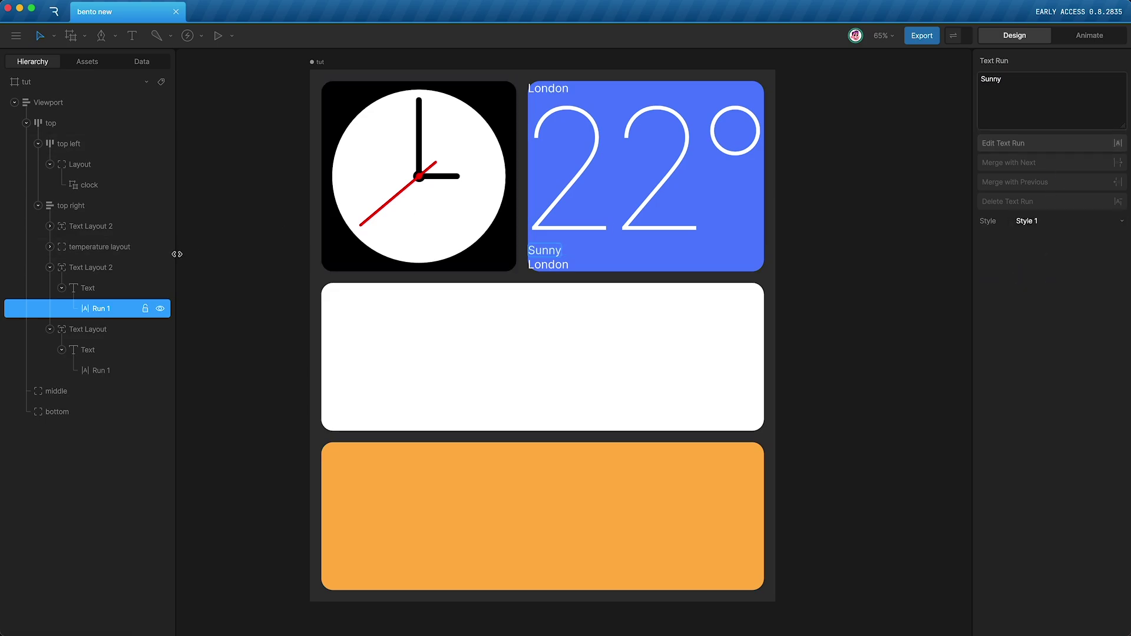
left_click(107, 370)
double_click(1015, 96)
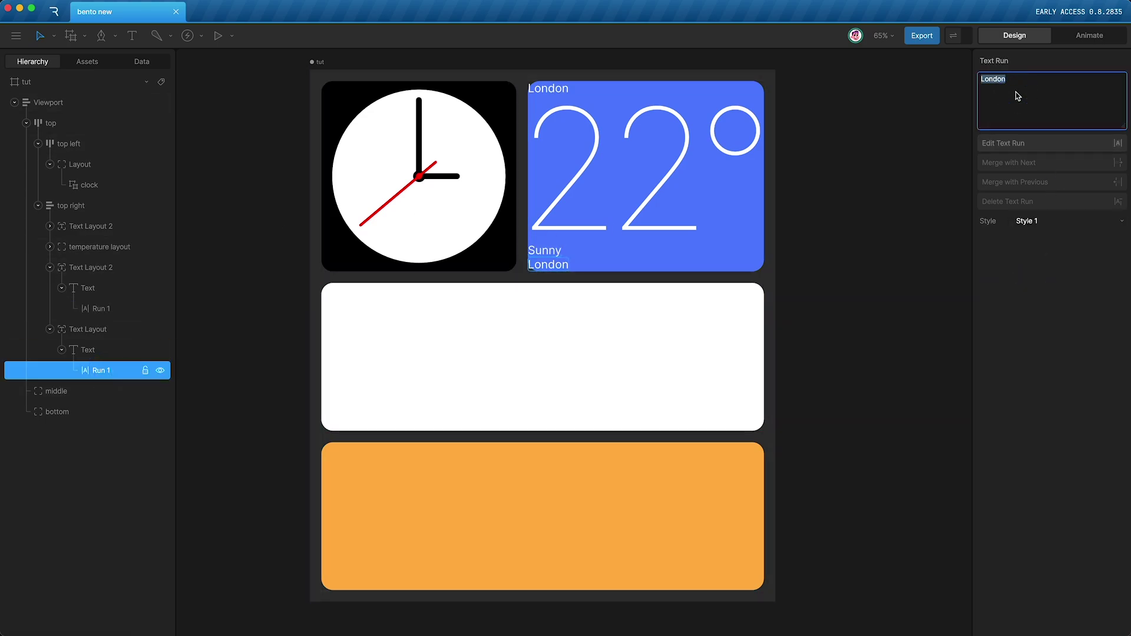
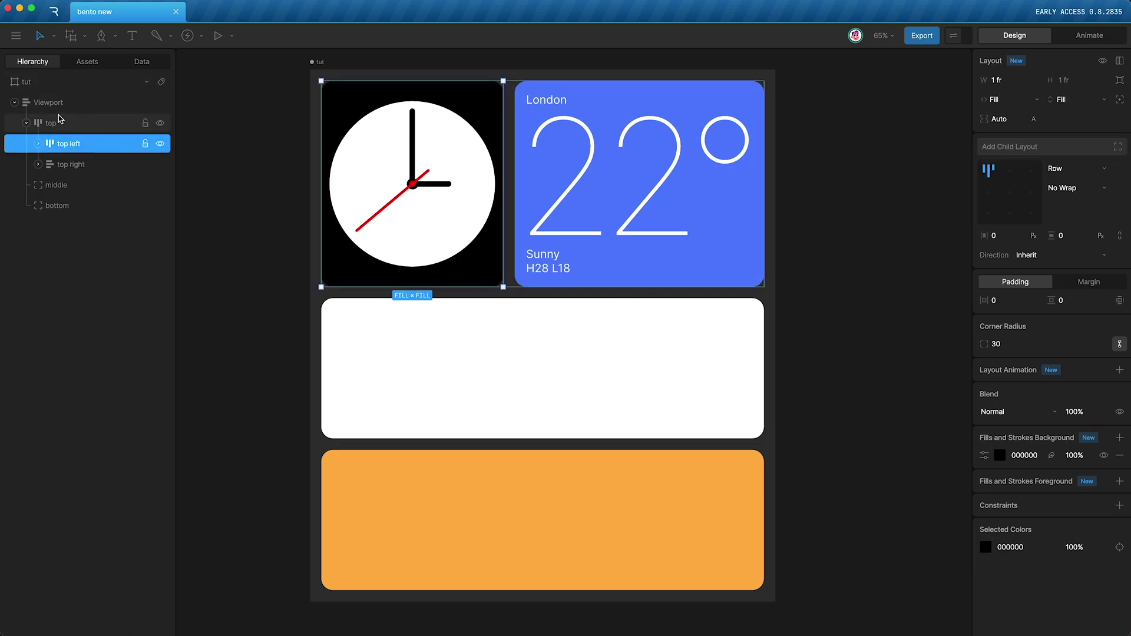
Step: Set the base size of the top right layout to 0 px
left_click(73, 164)
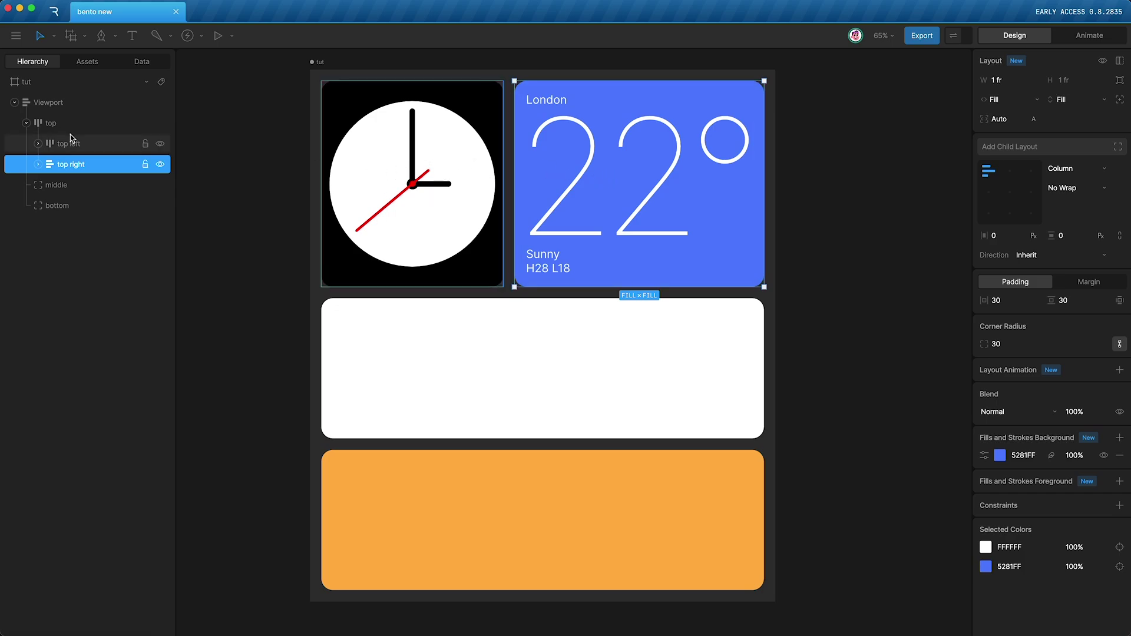
left_click(398, 168)
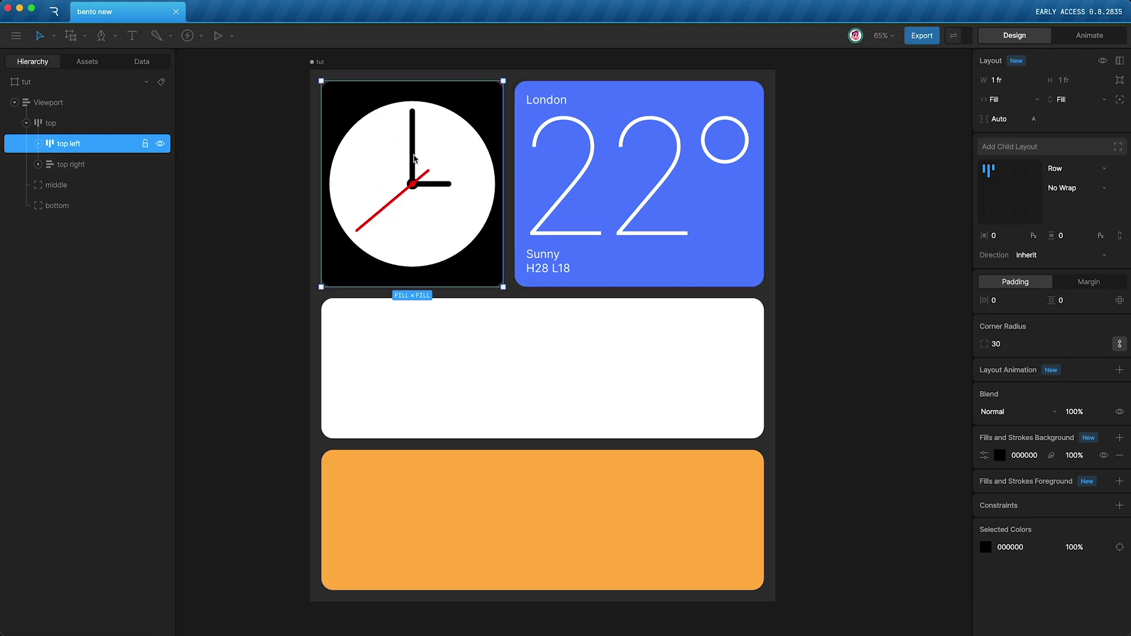
left_click(90, 160)
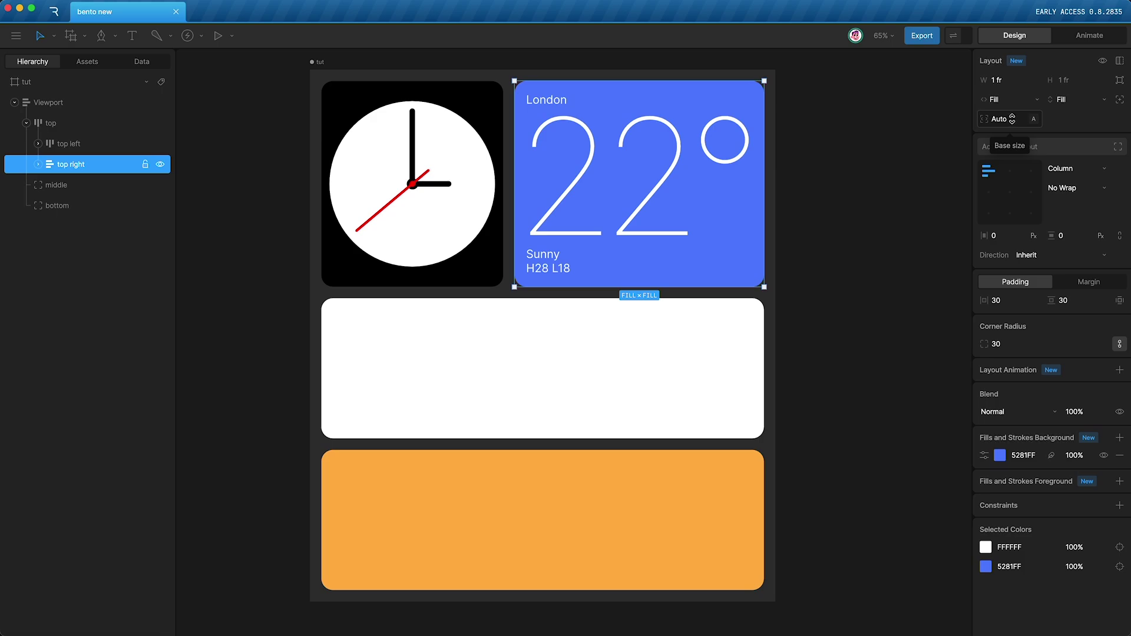
left_click(1012, 119)
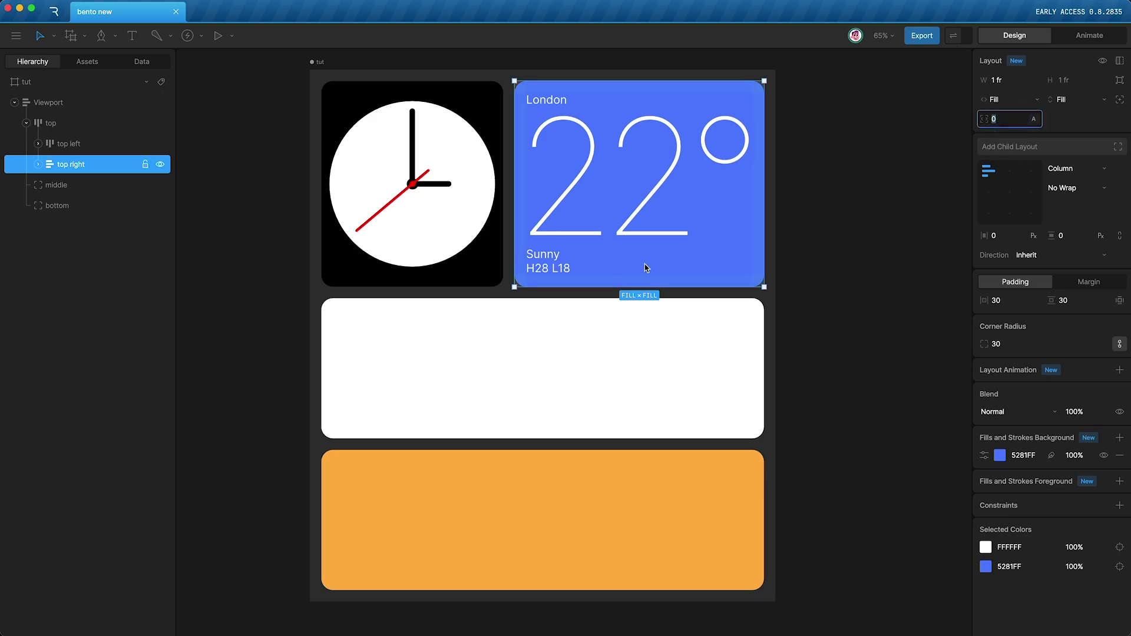
key("Return")
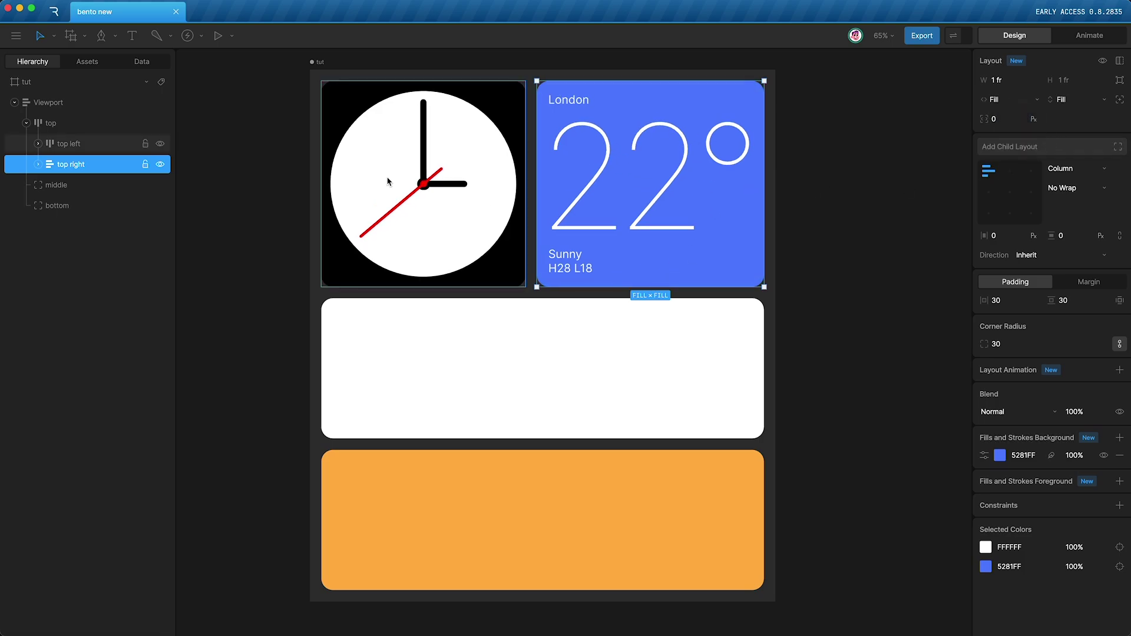
Step: Try a base size of 0 px on the top left layout, and set it to 60 px instead
left_click(67, 143)
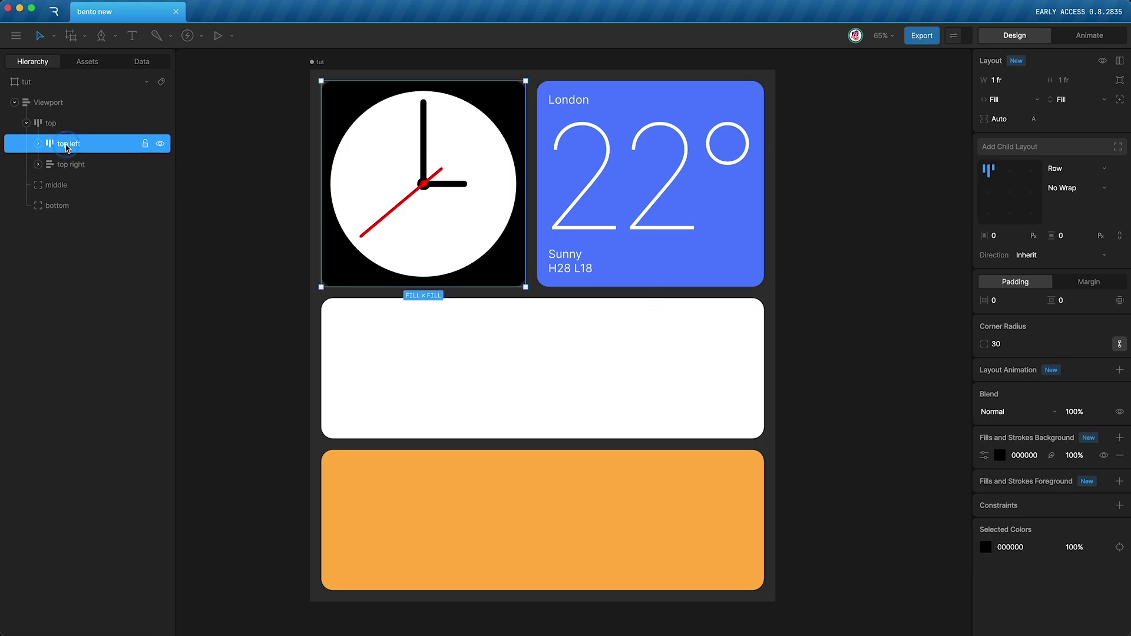
left_click(1001, 120)
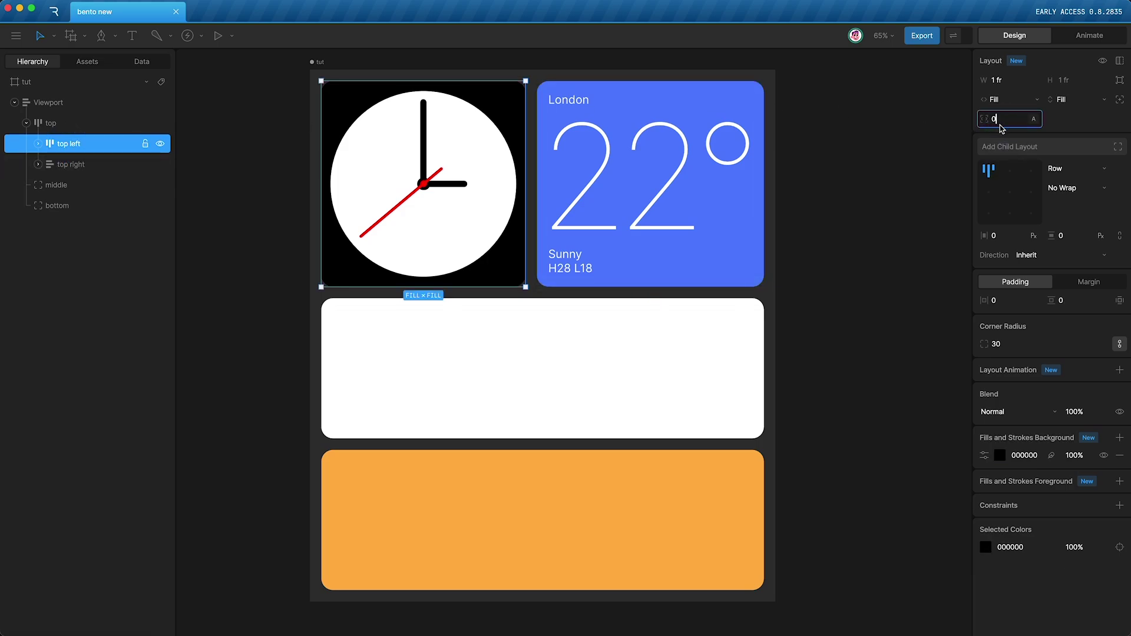
key("Return")
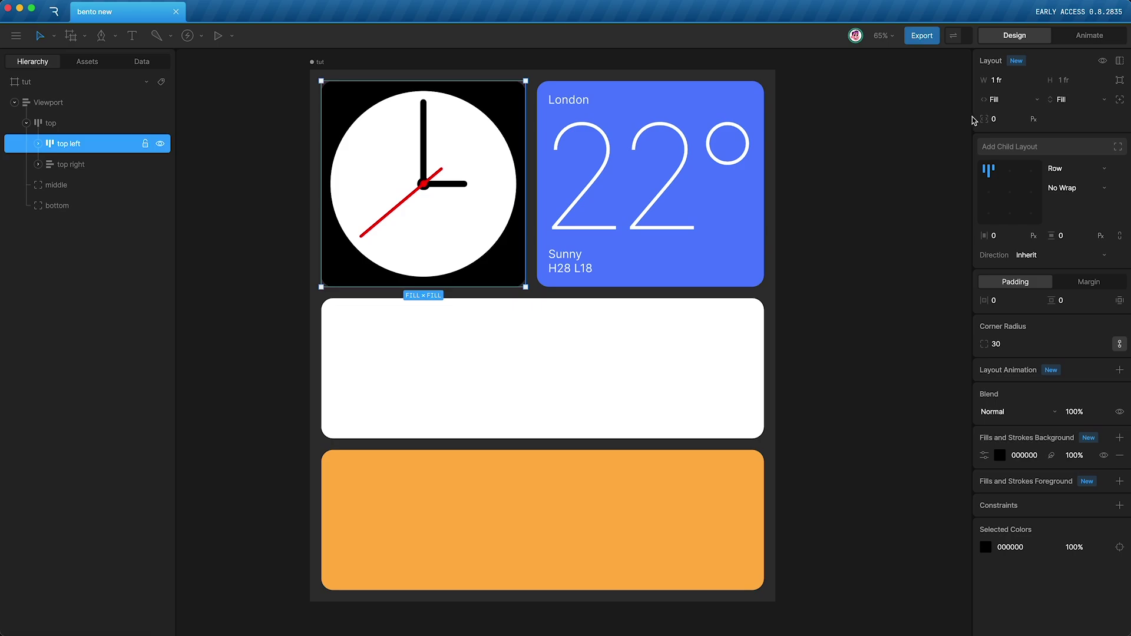
left_click(1011, 120)
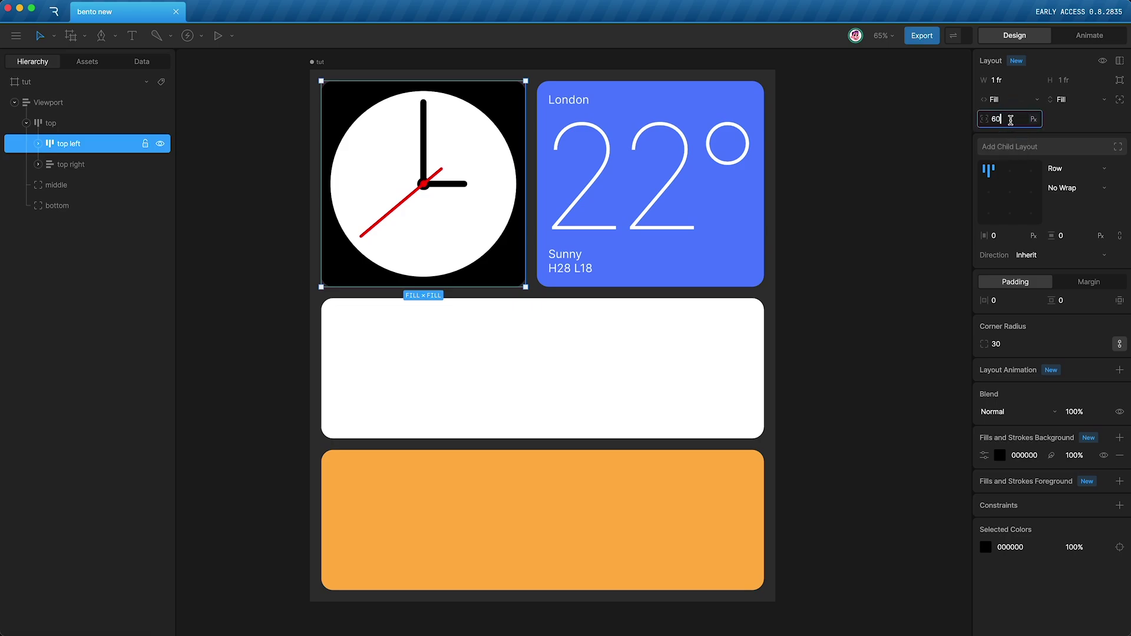
key("Return")
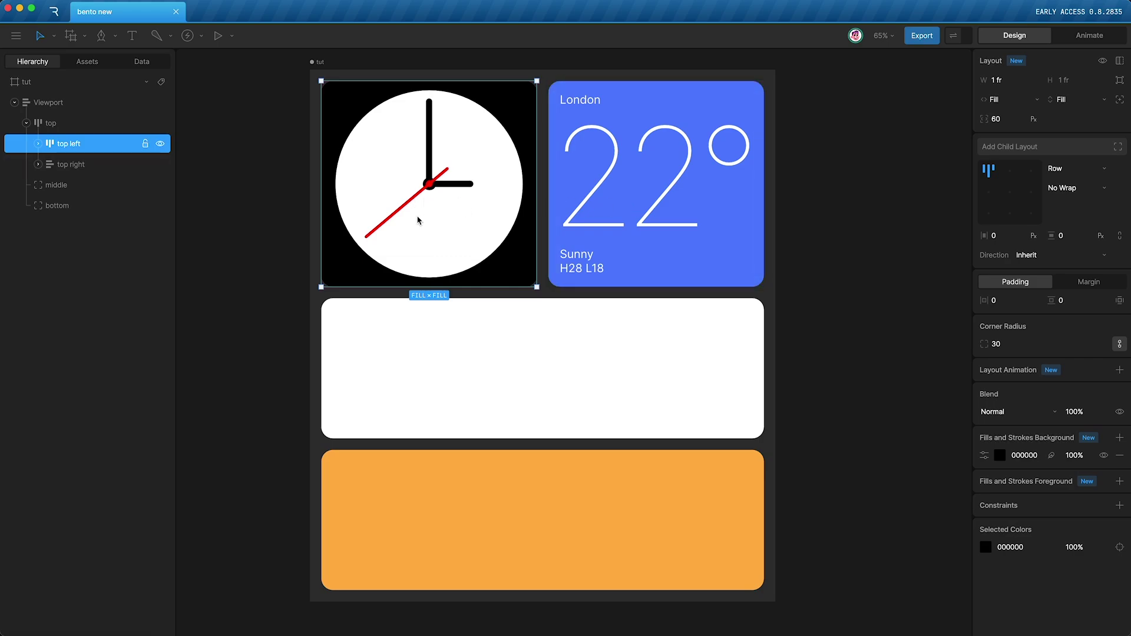
Step: Nest the Airpods artboard in a layout of its own and place it inside the middle layout
left_click(252, 371)
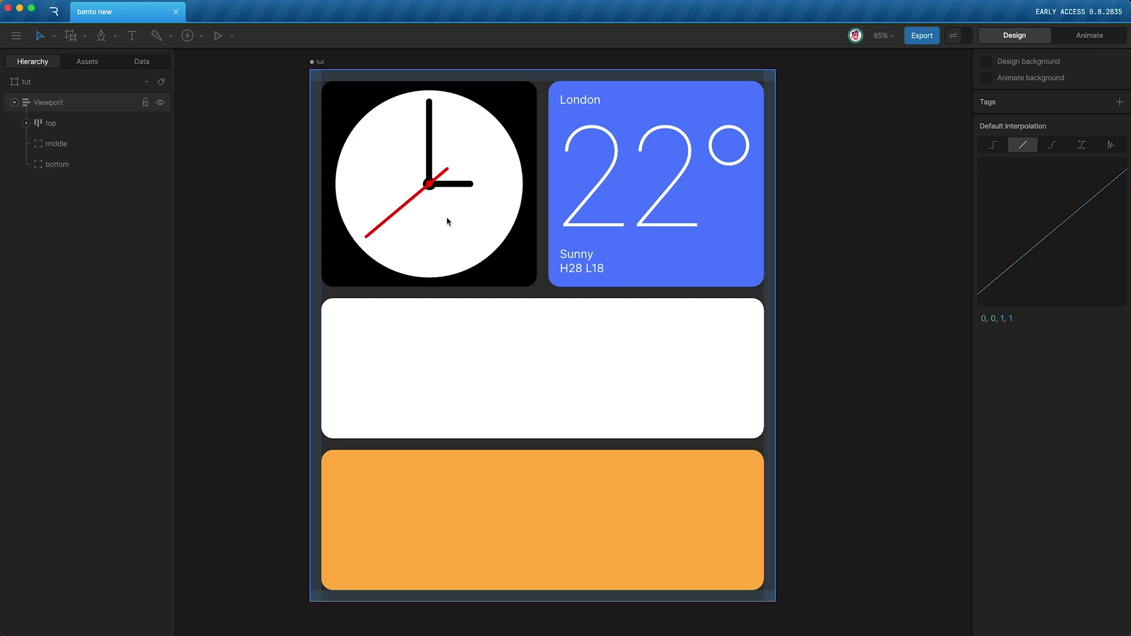
left_click(503, 260)
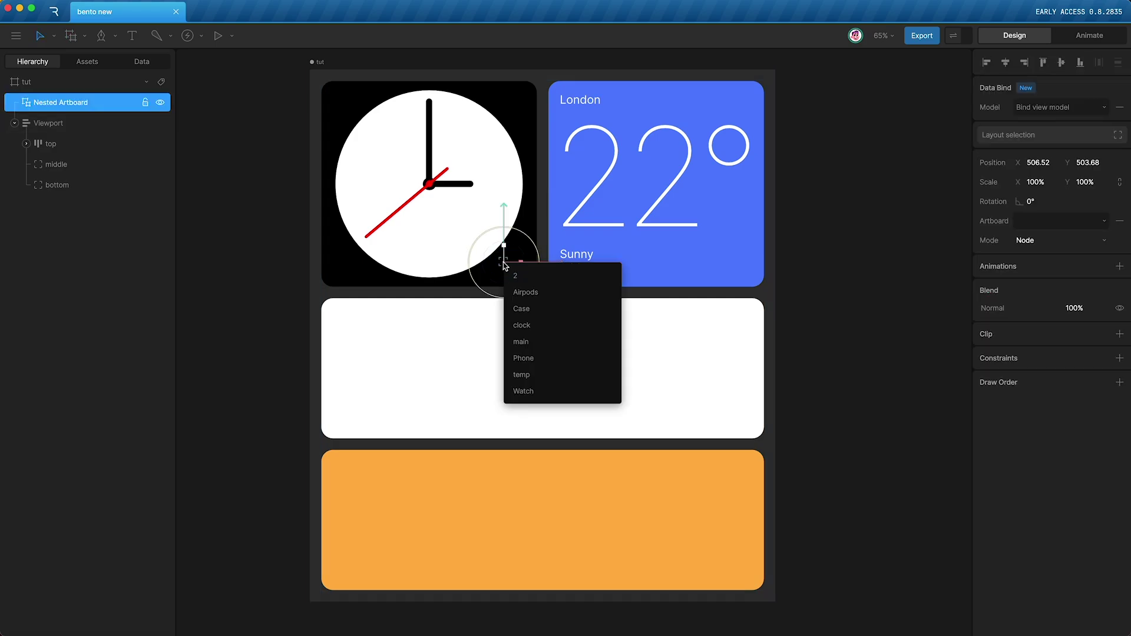
left_click(542, 294)
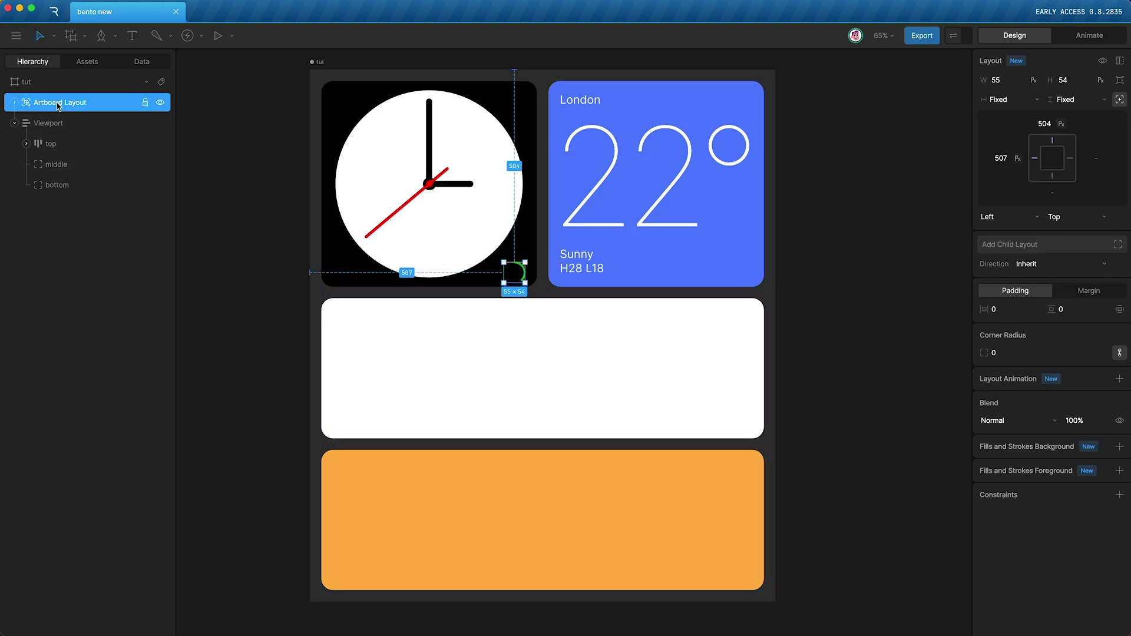
left_click_drag(60, 105, 57, 166)
left_click(243, 251)
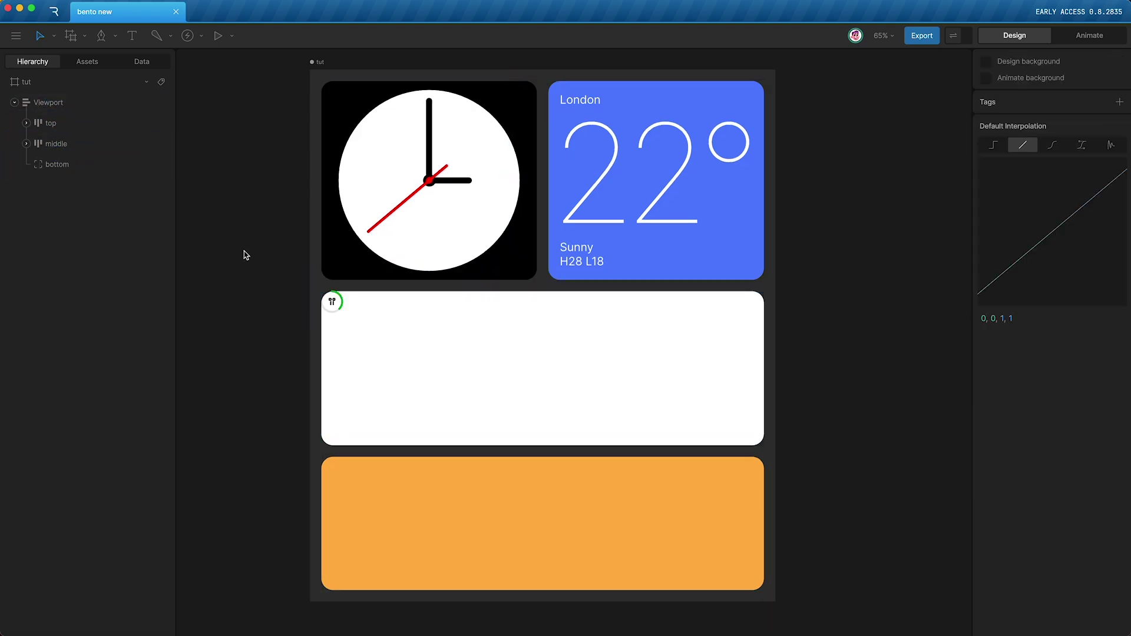
left_click(26, 143)
left_click(59, 146)
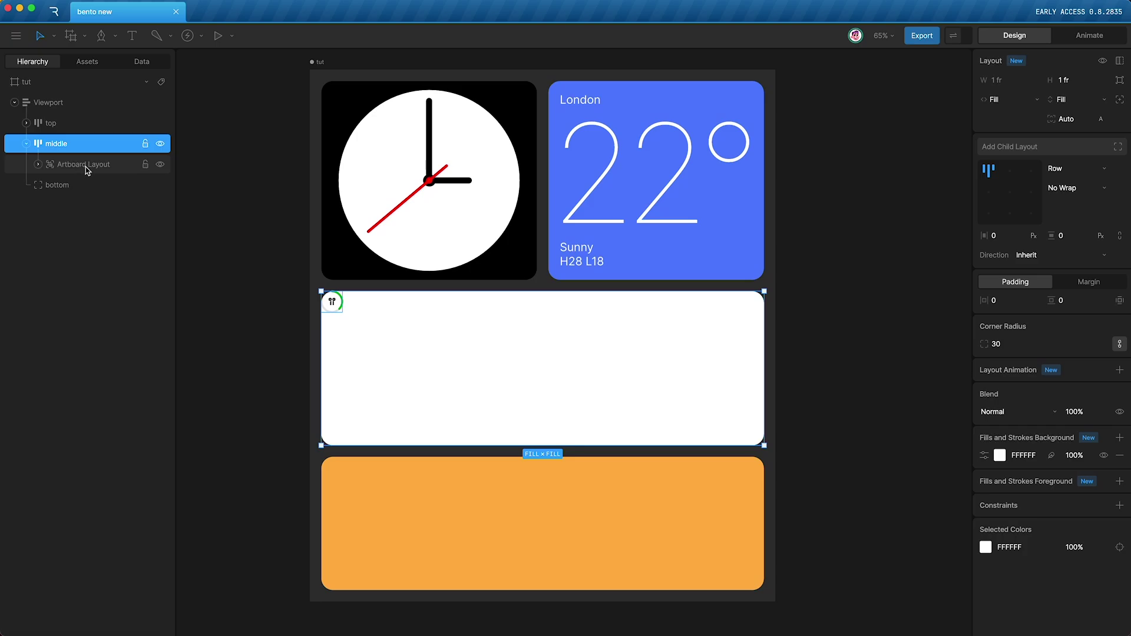
Step: Add a text object reading "10%" beside the tut artboard and set its fill colour to 000000
left_click(243, 288)
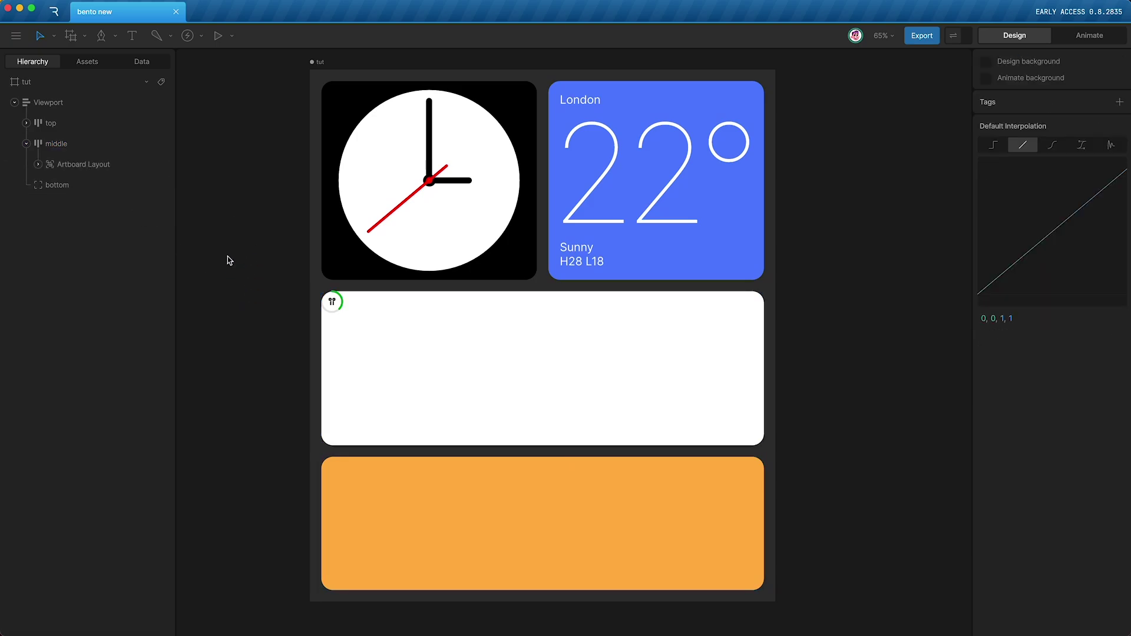
key("ctrl+v")
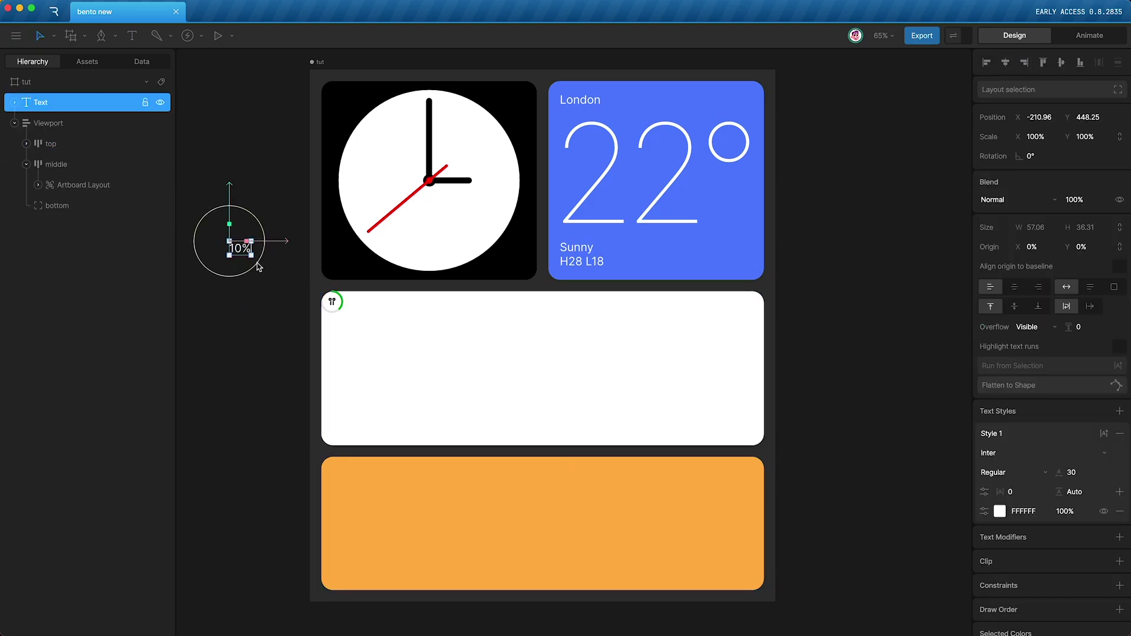
left_click(1023, 511)
type("0000")
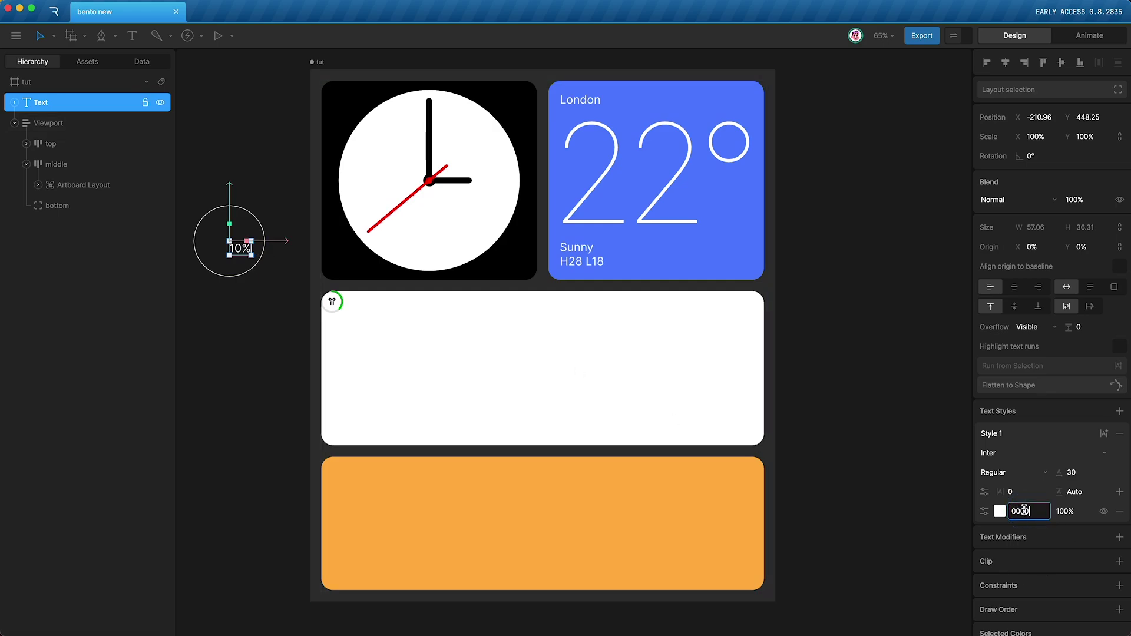
type("00")
key("Return")
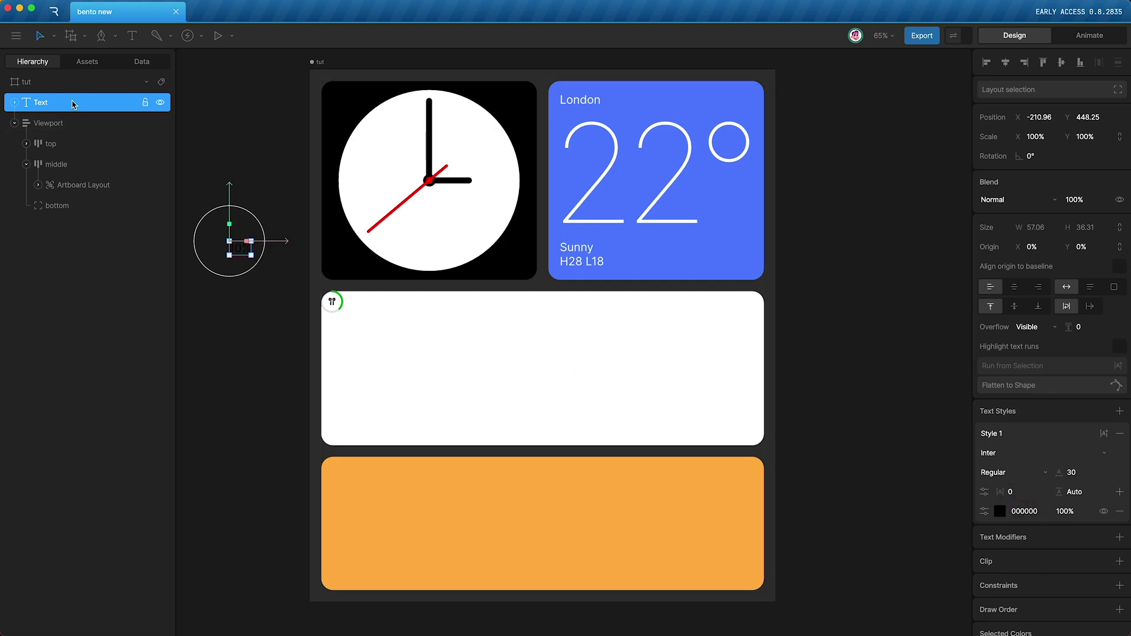
Step: Wrap the 10% text in a layout and place it below the Airpods artboard's layout inside the middle layout
key("shift+l")
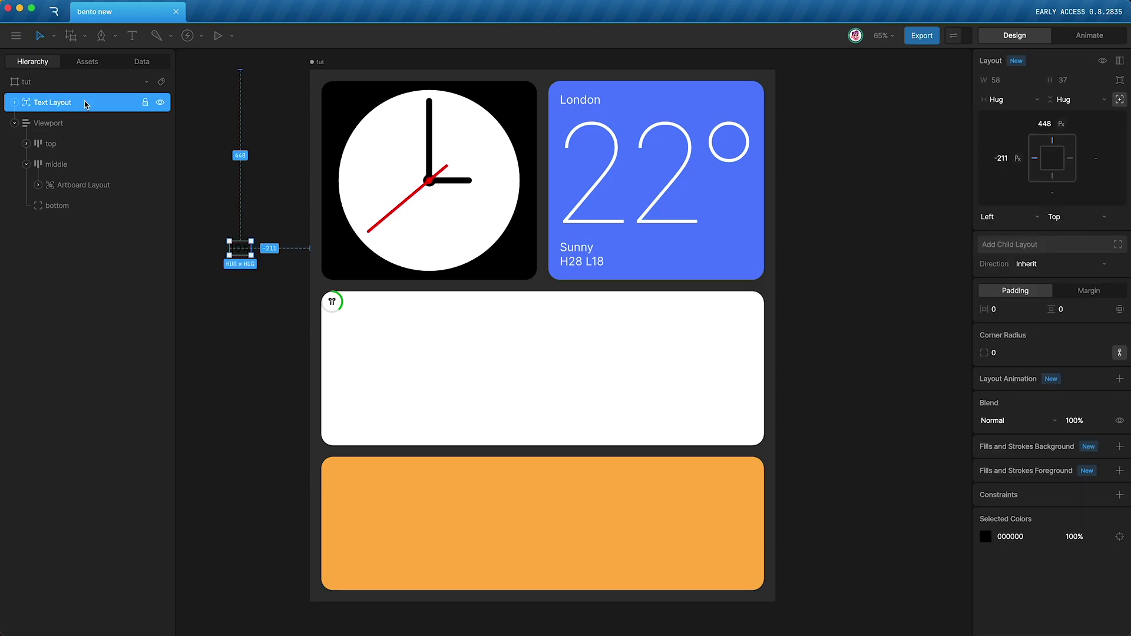
left_click_drag(85, 104, 82, 183)
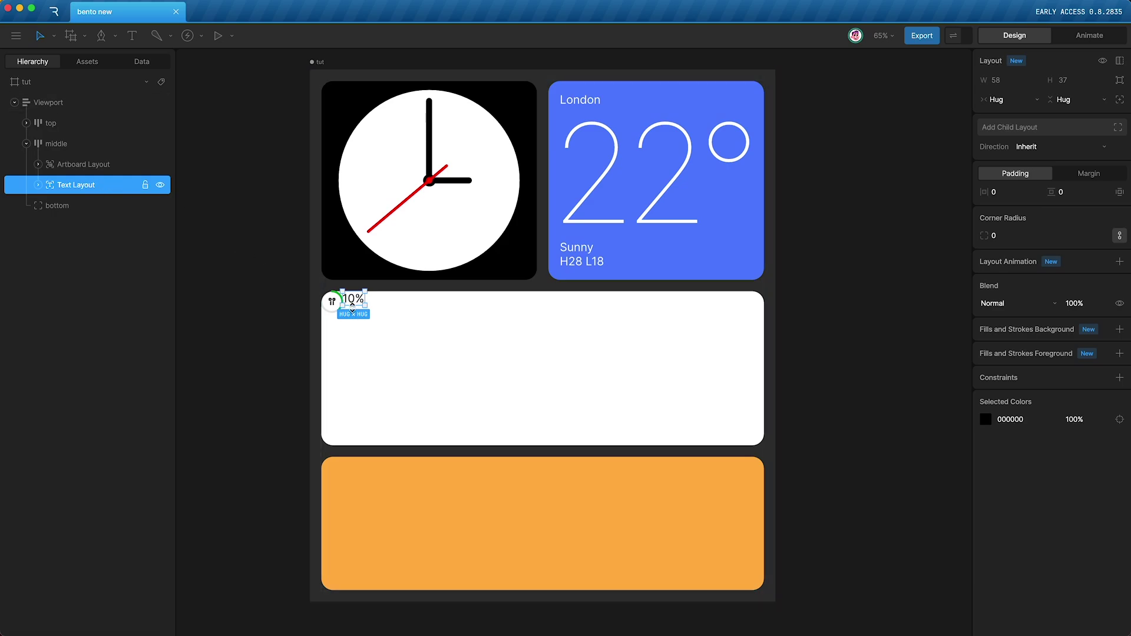
left_click(59, 144)
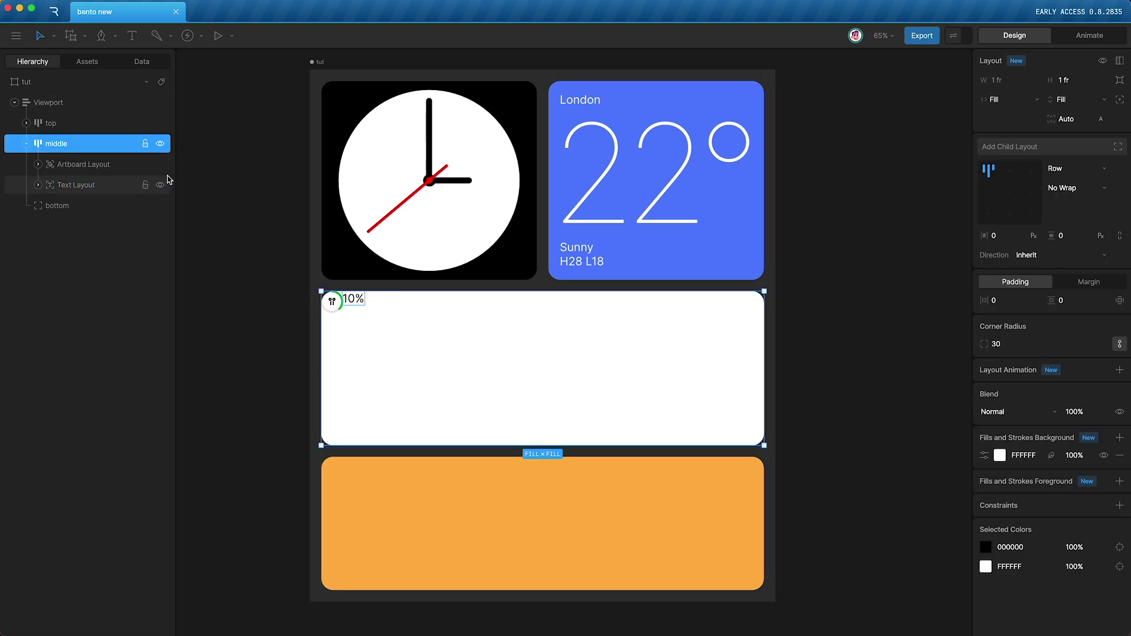
left_click(74, 143)
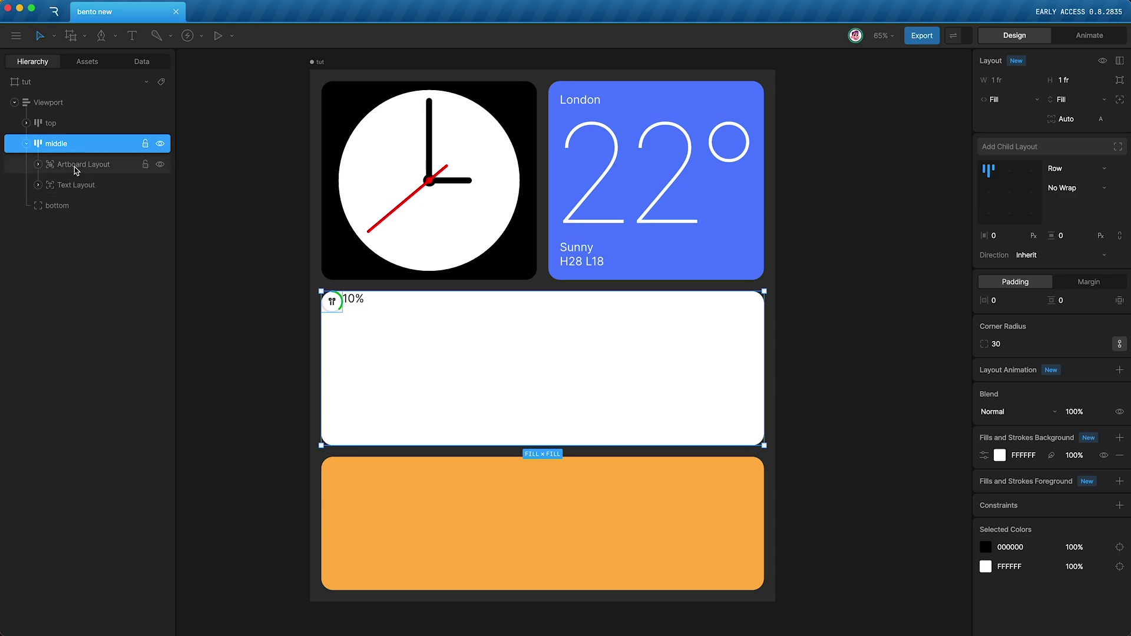
Step: Wrap the Airpods artboard's layout and the 10% text layout in a new layout with Column direction
left_click(75, 164)
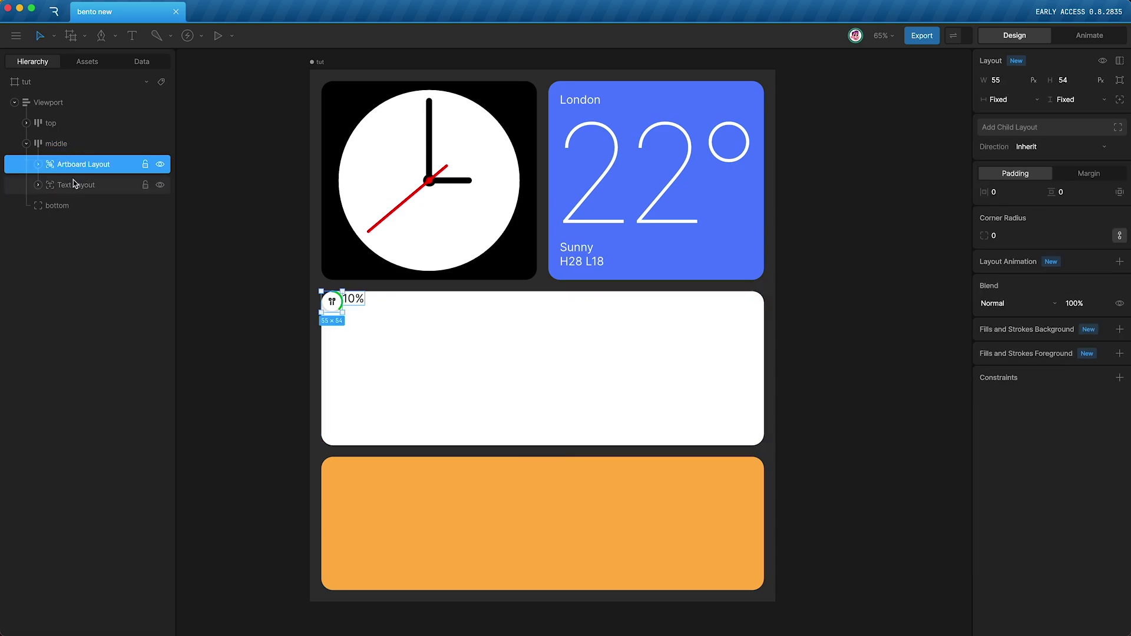
left_click(74, 183, "shift")
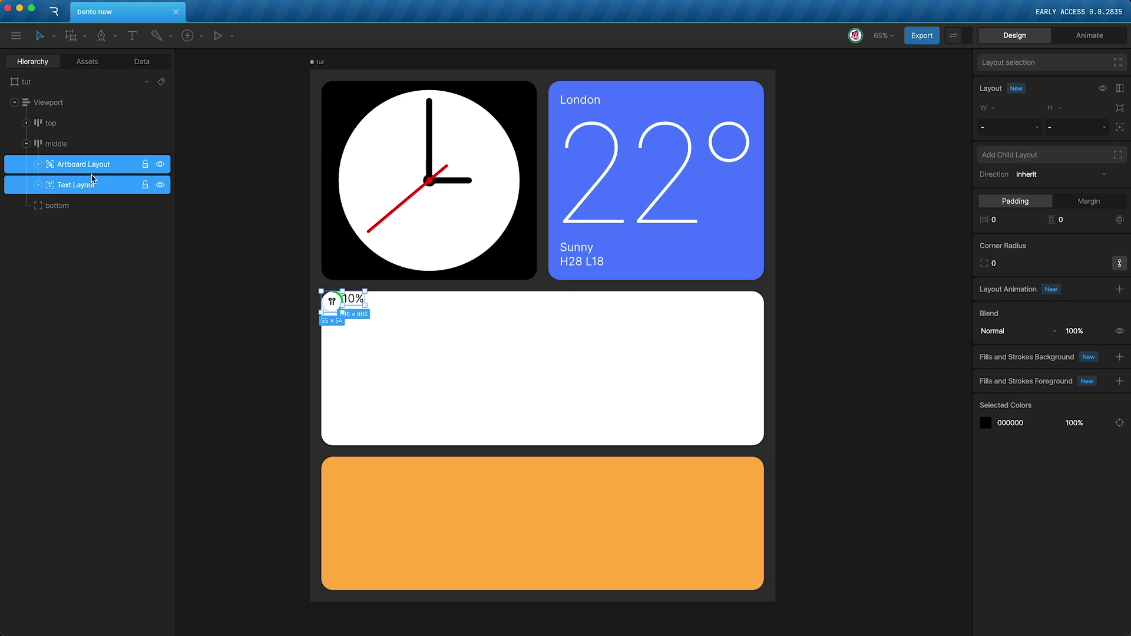
key("shift+a")
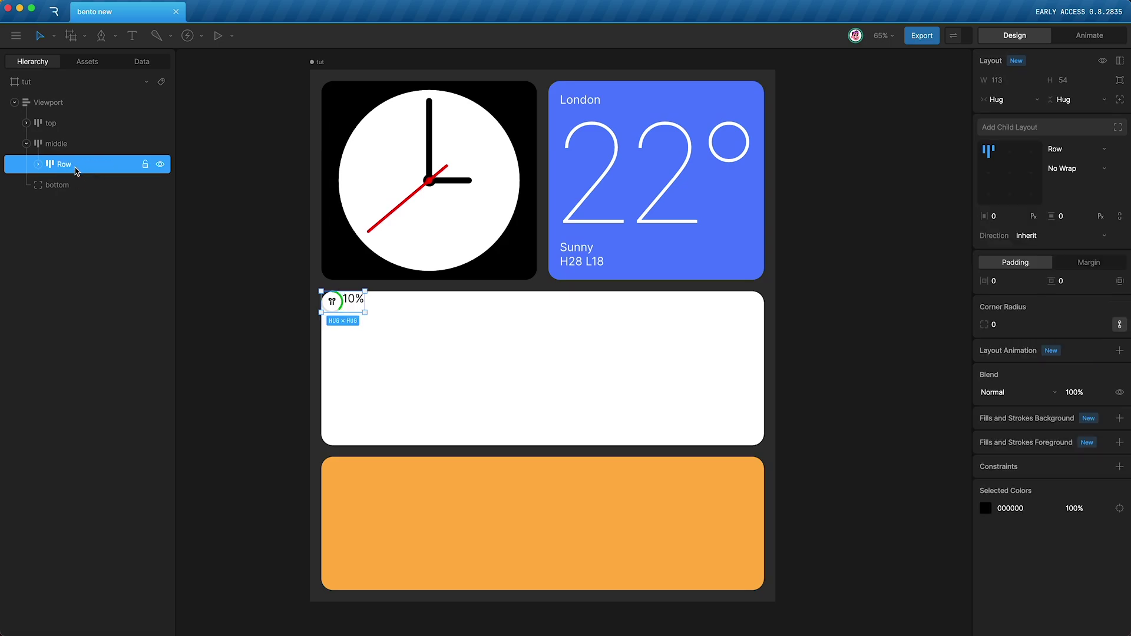
left_click(1066, 151)
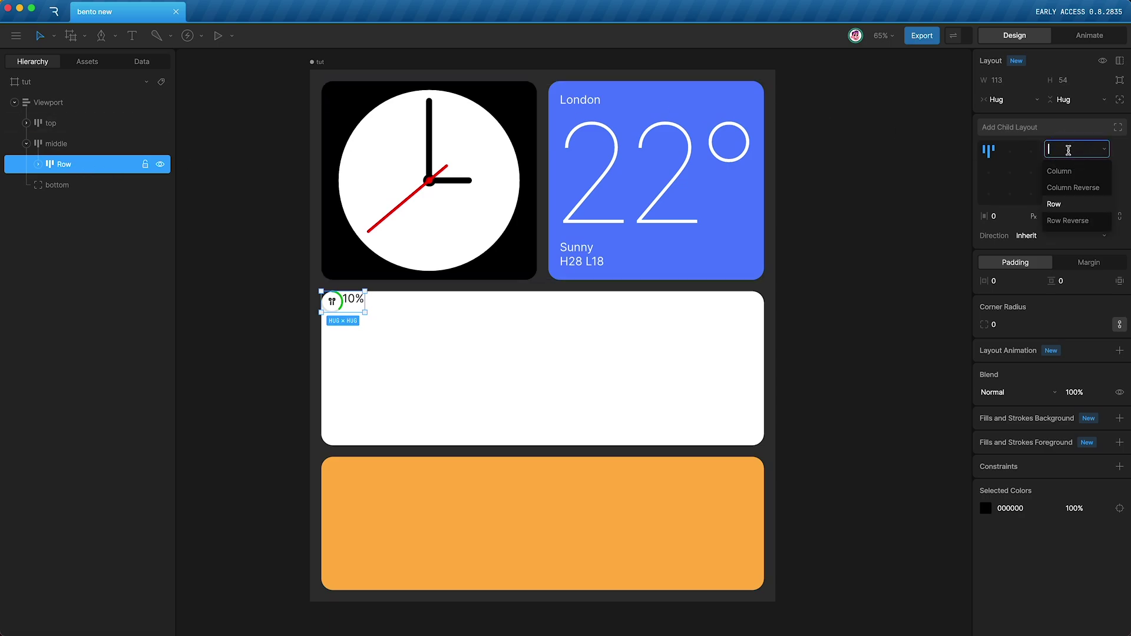
left_click(1065, 174)
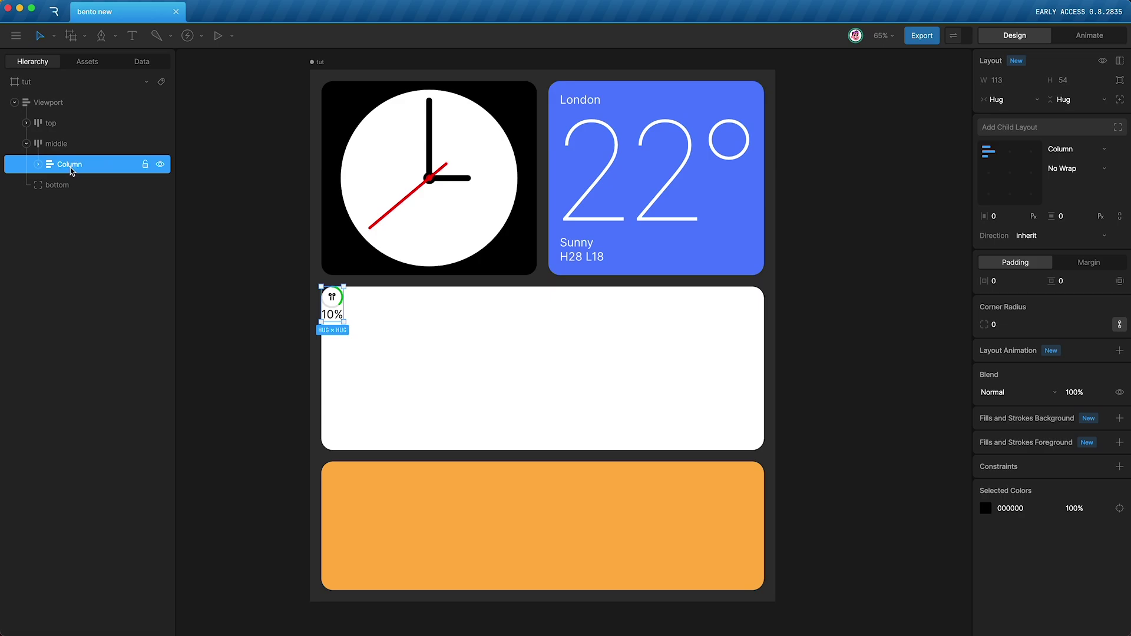
Step: Set the Column layout's width and height to Fill and align its children to the centre
left_click(993, 101)
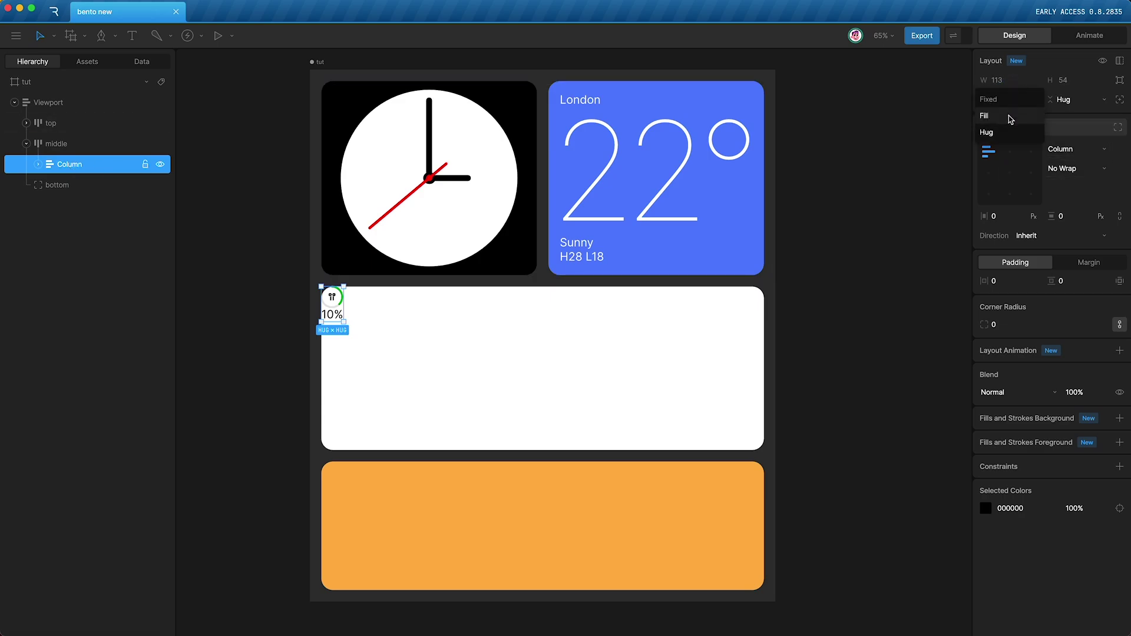
left_click(1010, 119)
left_click(1065, 100)
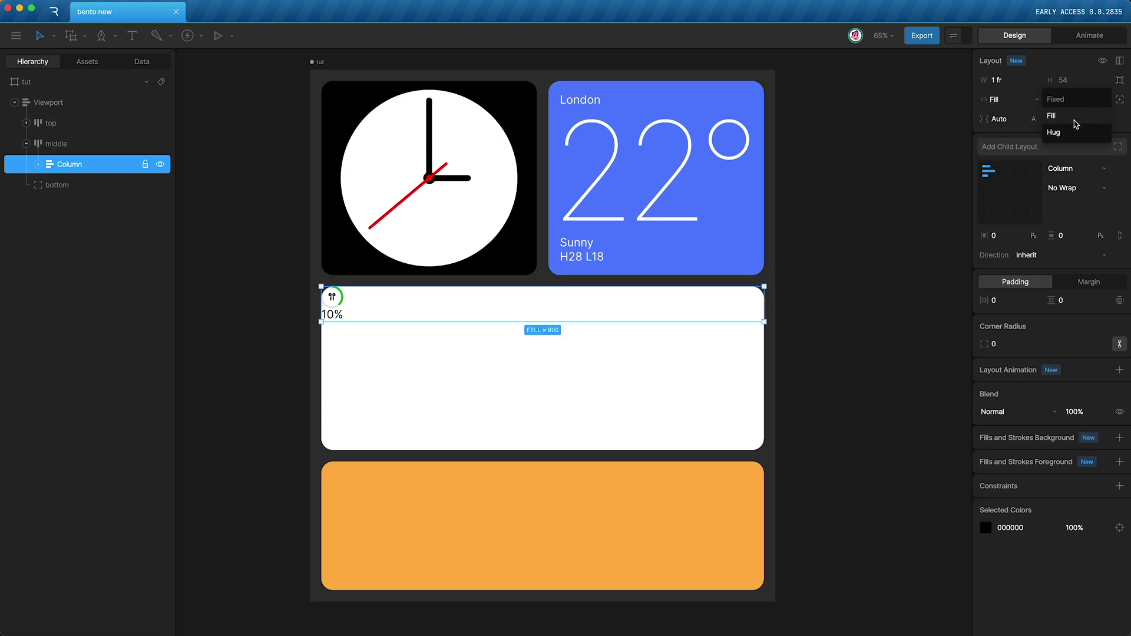
left_click(1073, 122)
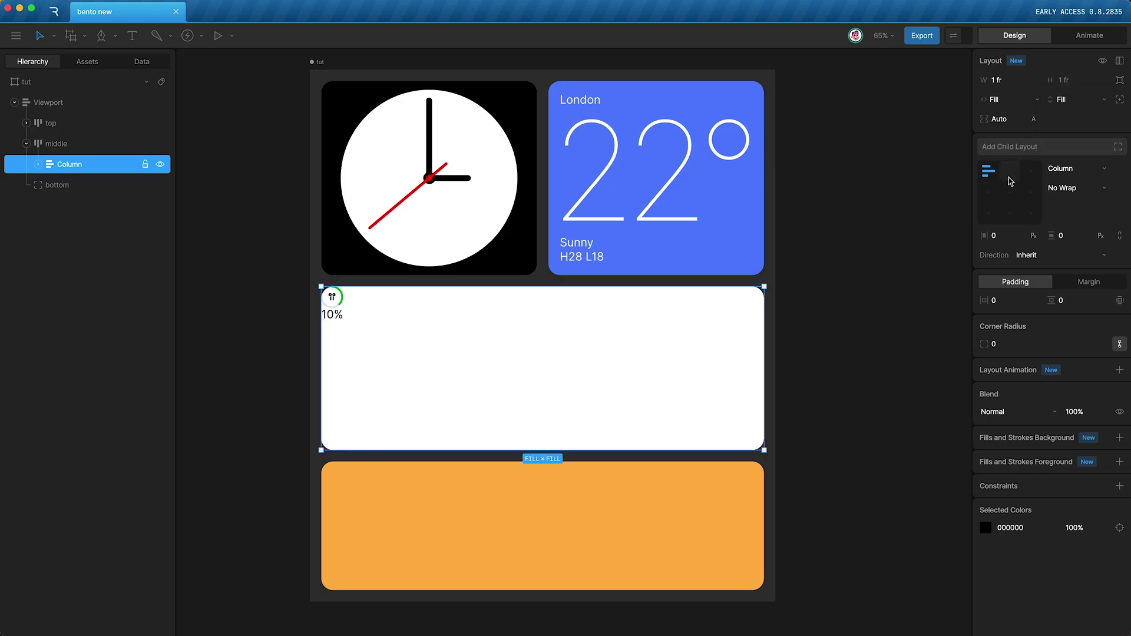
left_click(1009, 195)
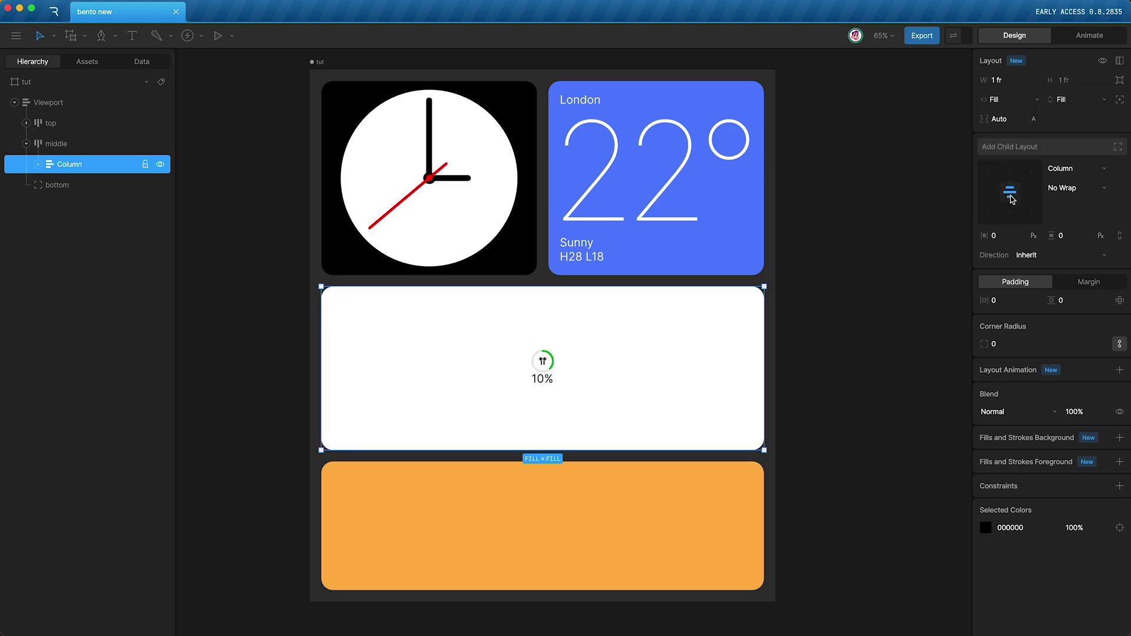
Step: Set the width and height of the Airpods artboard's layout inside the column to Fill
left_click(37, 164)
left_click(80, 187)
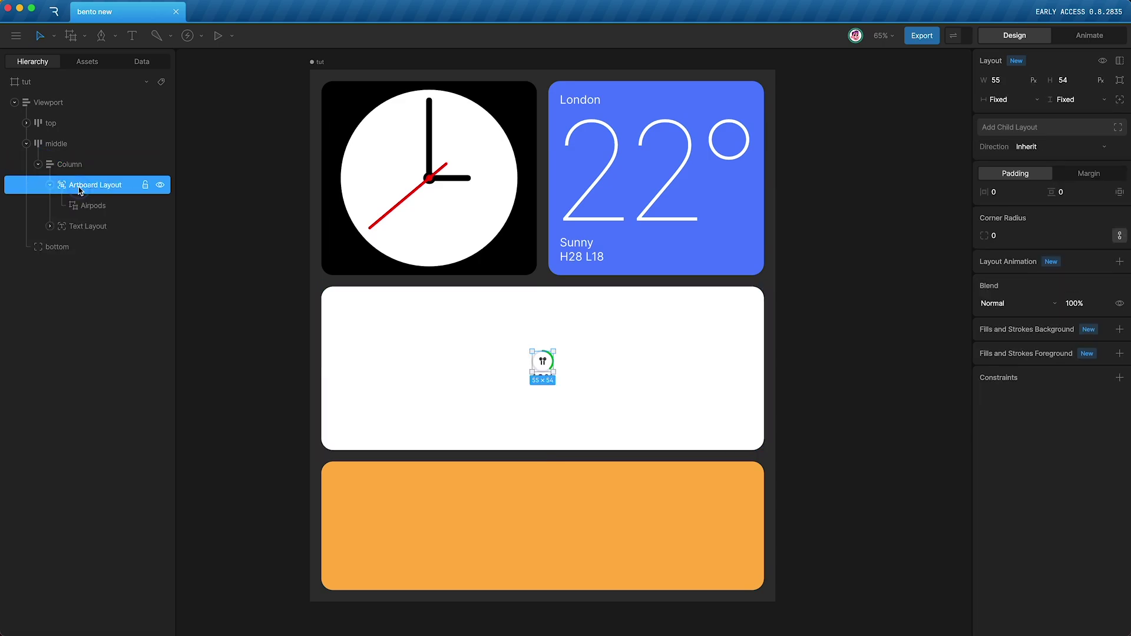
left_click(1001, 99)
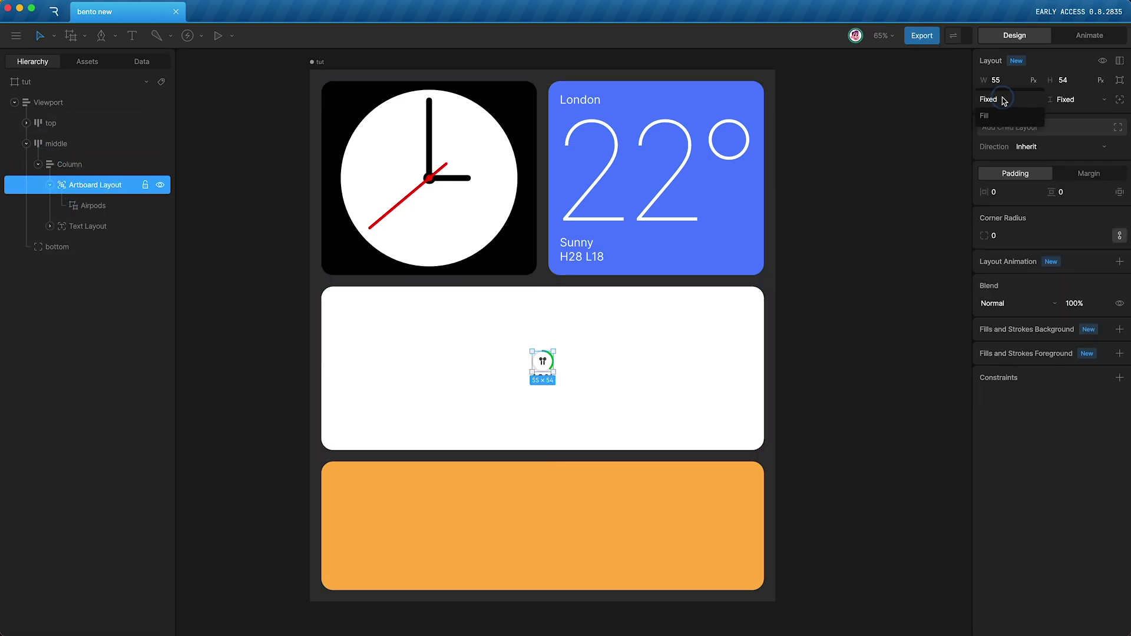
left_click(1002, 109)
left_click(1066, 99)
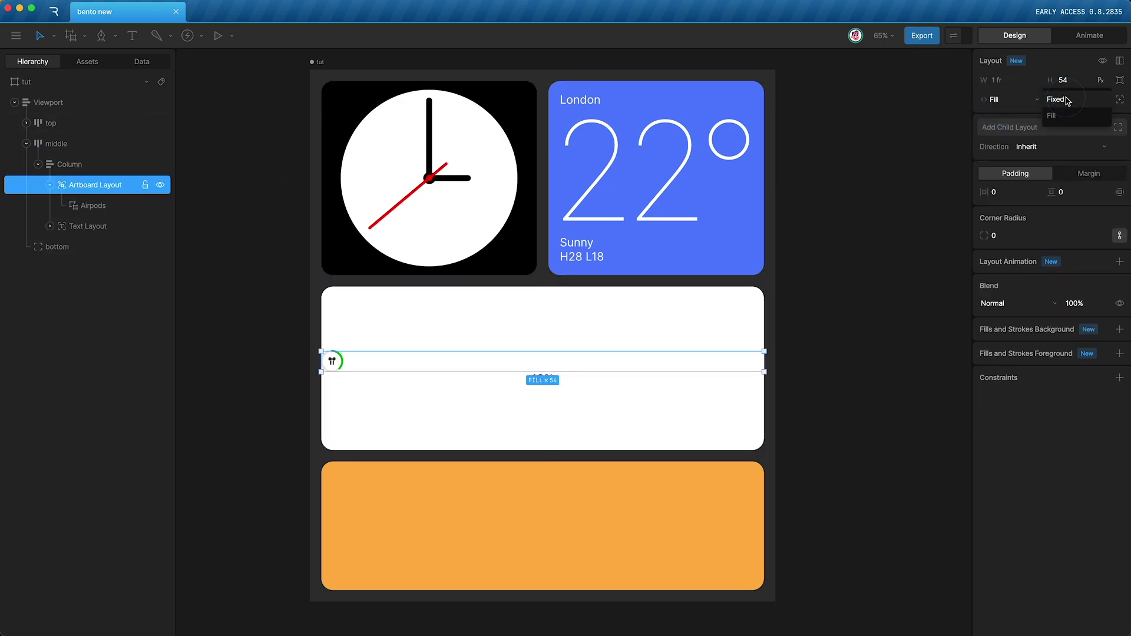
left_click(1066, 110)
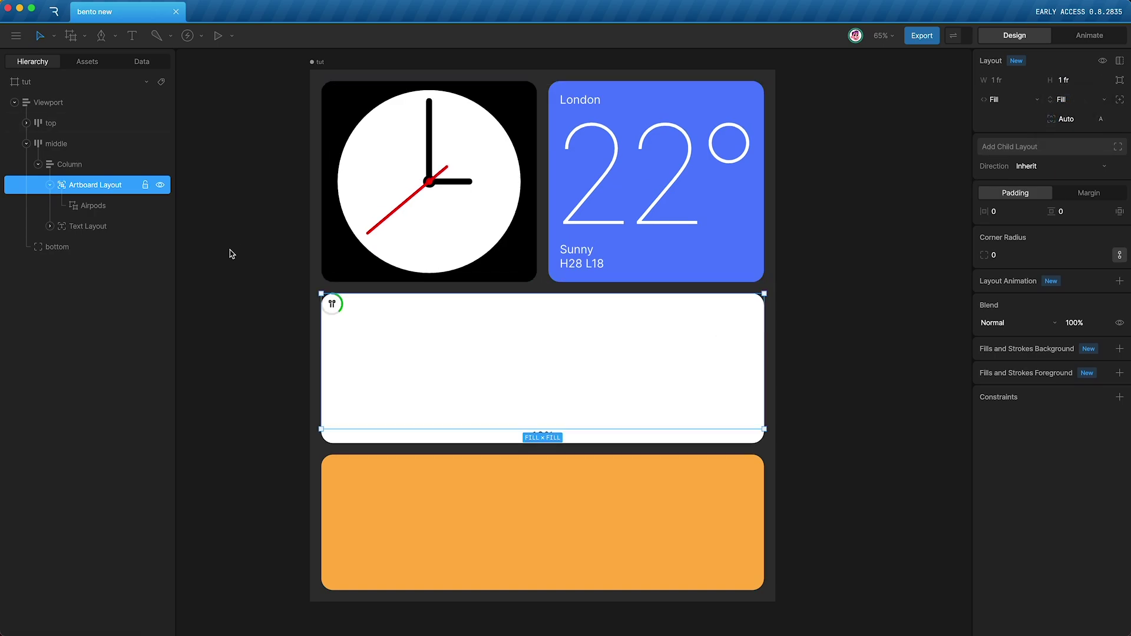
Step: Set the nested Airpods artboard's mode to Leaf and its fit to Contain
left_click(93, 206)
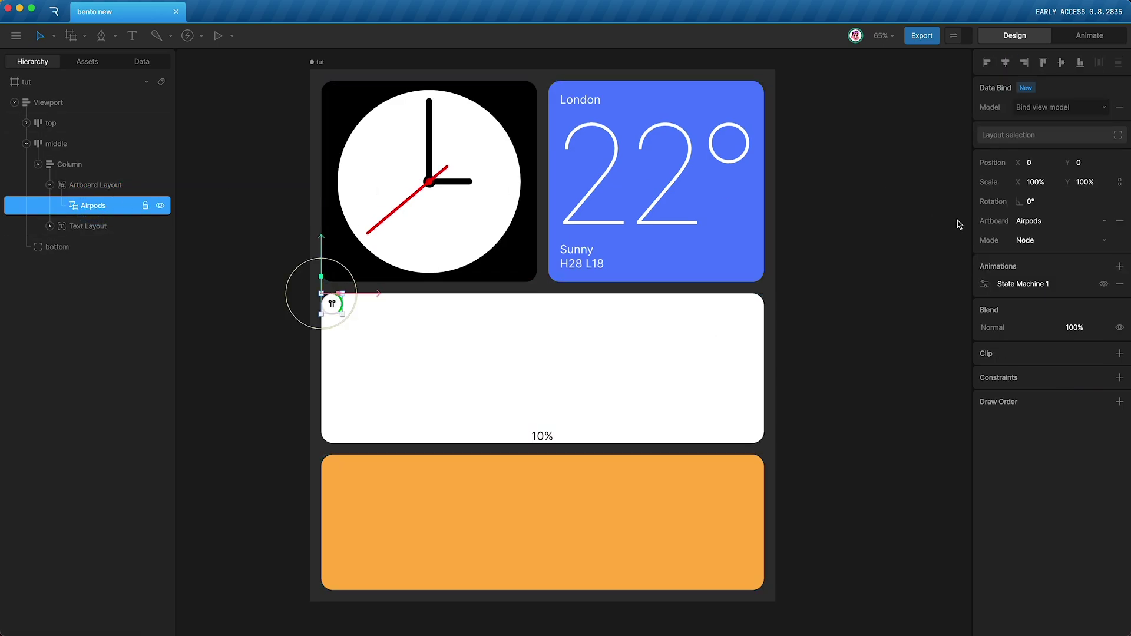
left_click(1040, 243)
left_click(1041, 277)
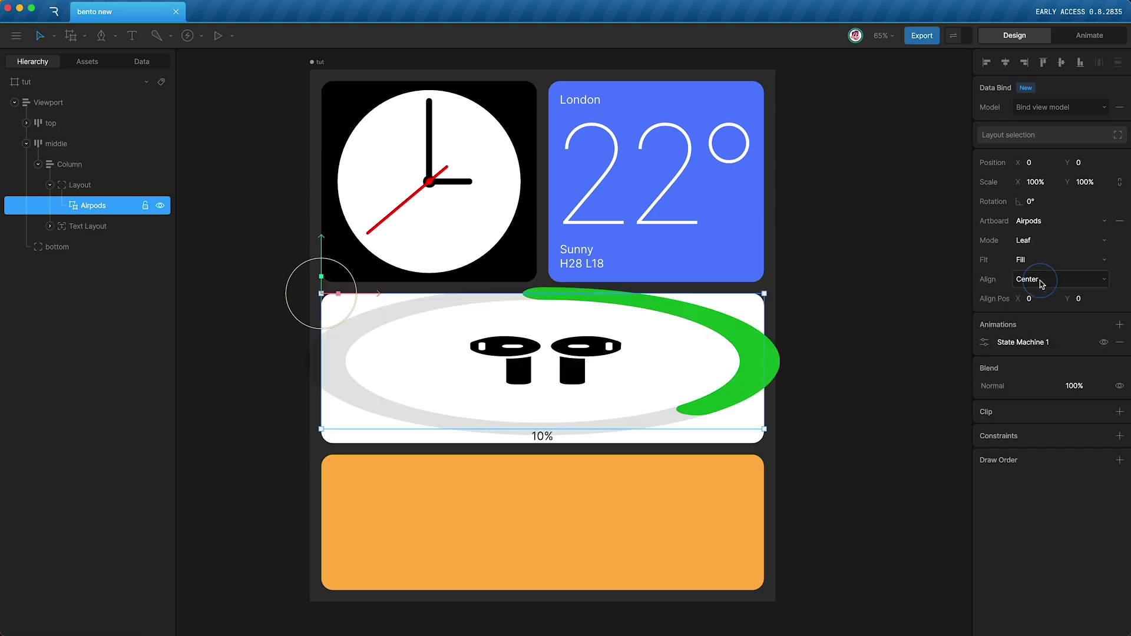
left_click(1040, 260)
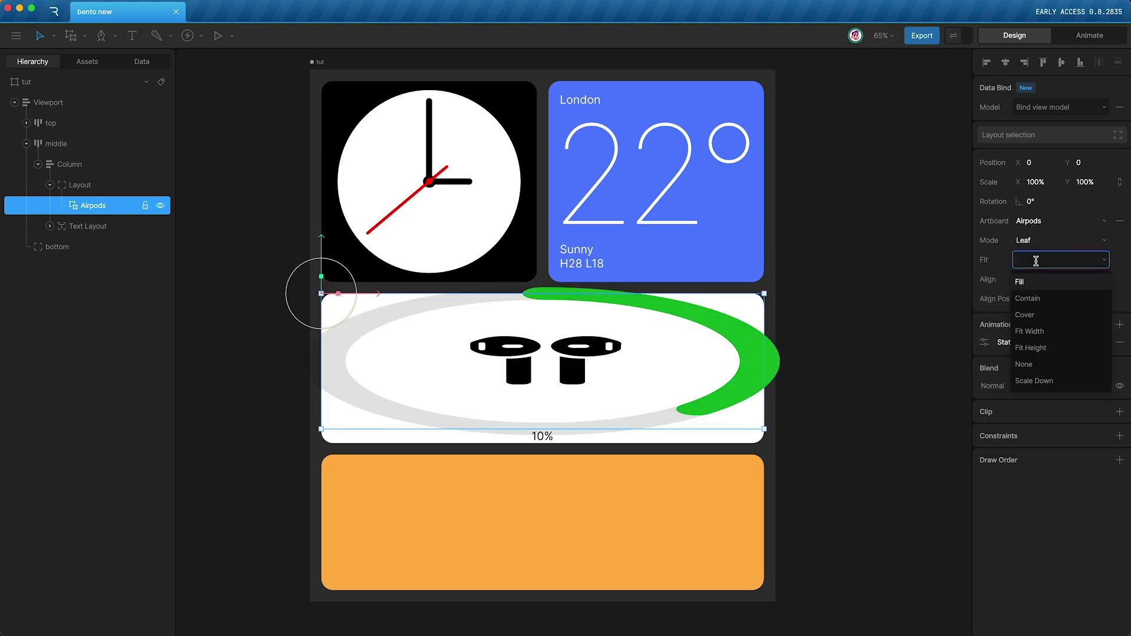
left_click(1032, 297)
left_click(181, 337)
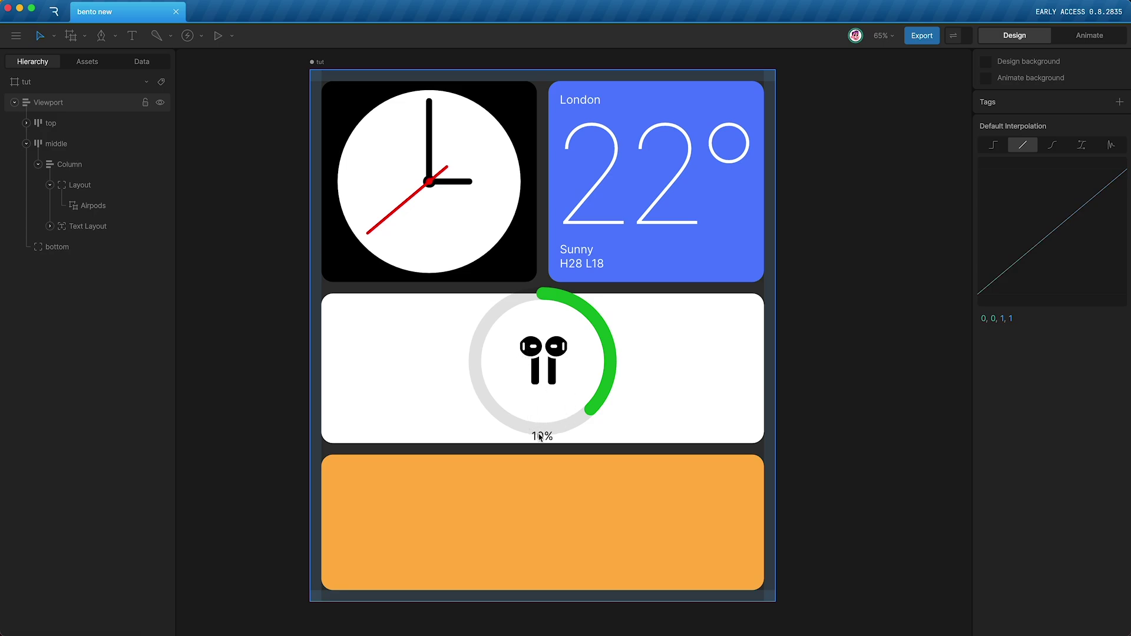
Step: Set the vertical gap of the Column layout to 30 px
left_click(52, 185)
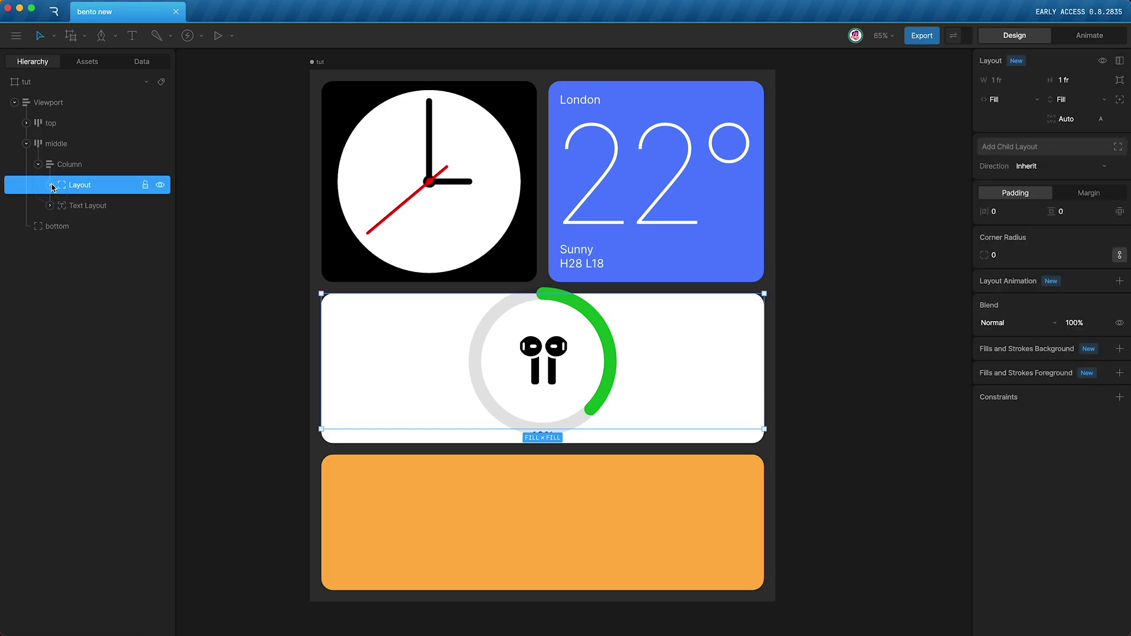
left_click(97, 207)
key("Escape")
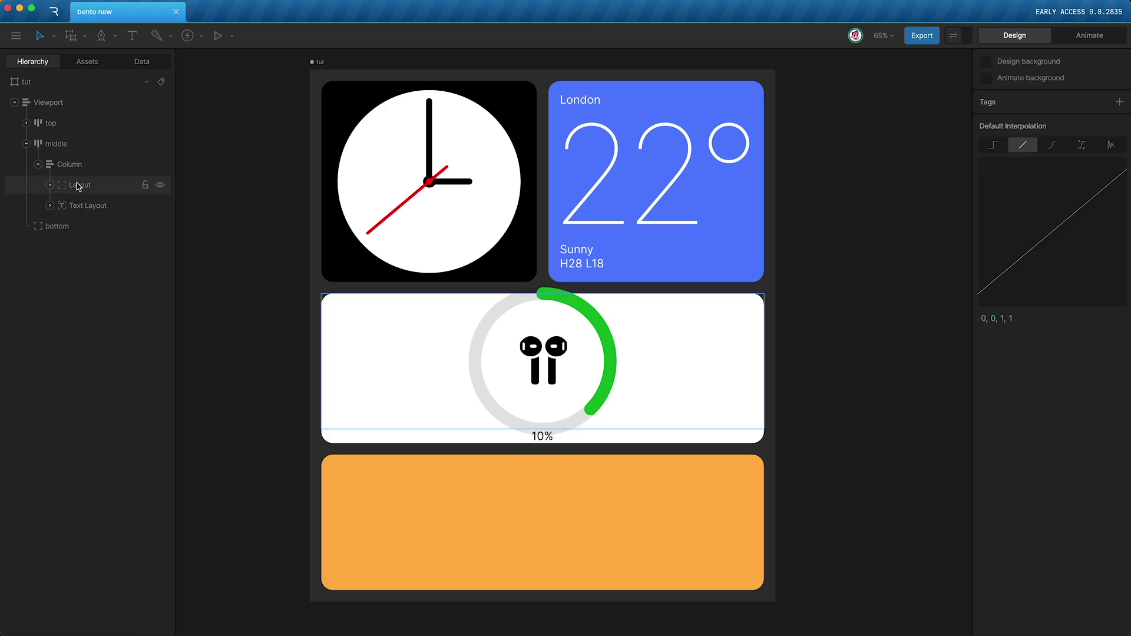
left_click(70, 166)
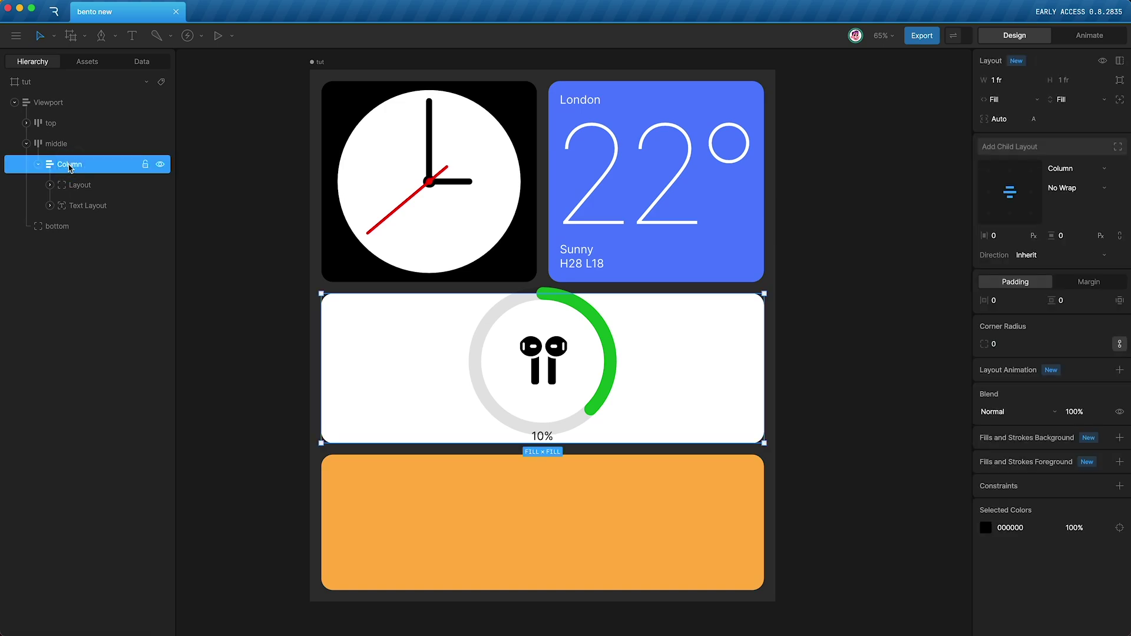
left_click(1064, 236)
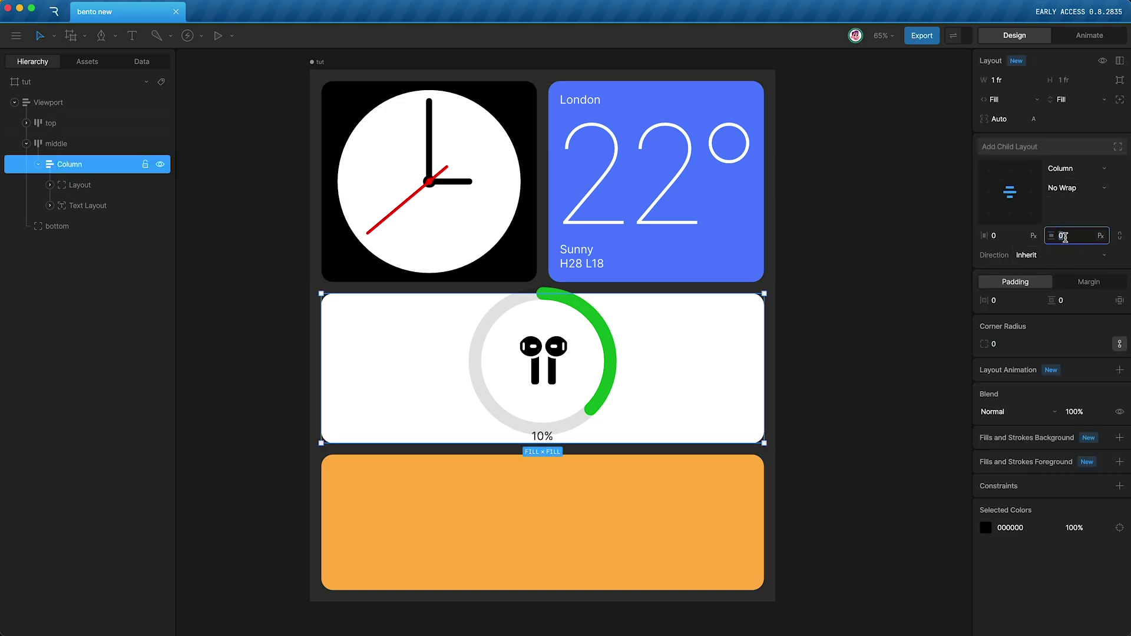
type("30")
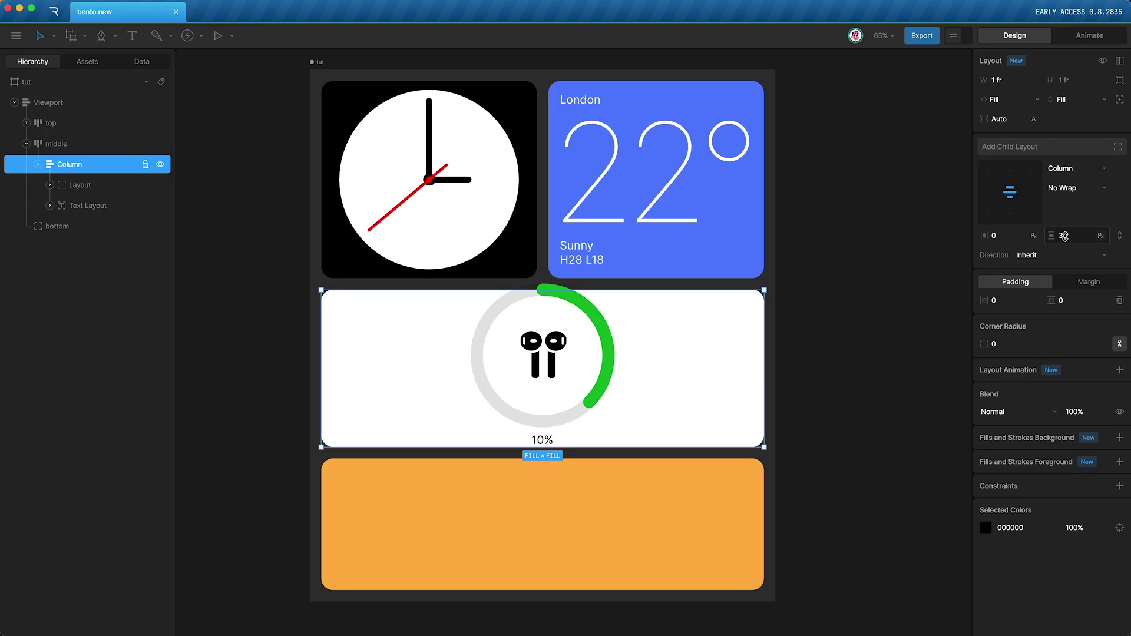
left_click(249, 272)
Step: Duplicate the Column layout three times to make four battery columns in the middle layout
left_click(75, 167)
key("super+d")
key("super+d")
key("super+d")
left_click(252, 351)
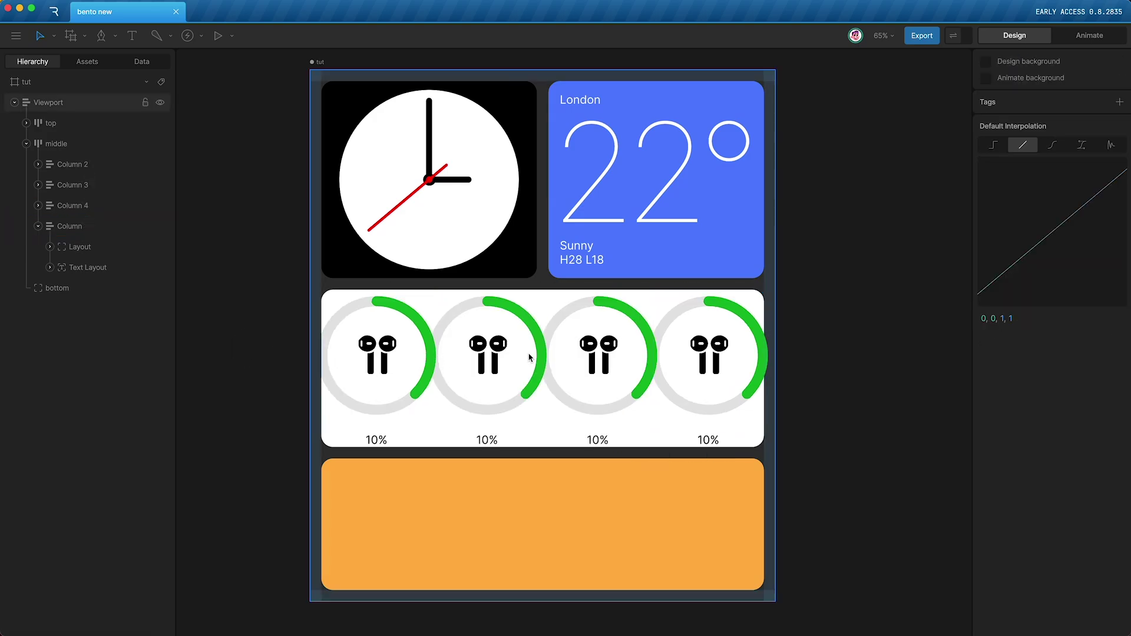
Step: Set the horizontal gap of the middle layout to 30 px
left_click(718, 356)
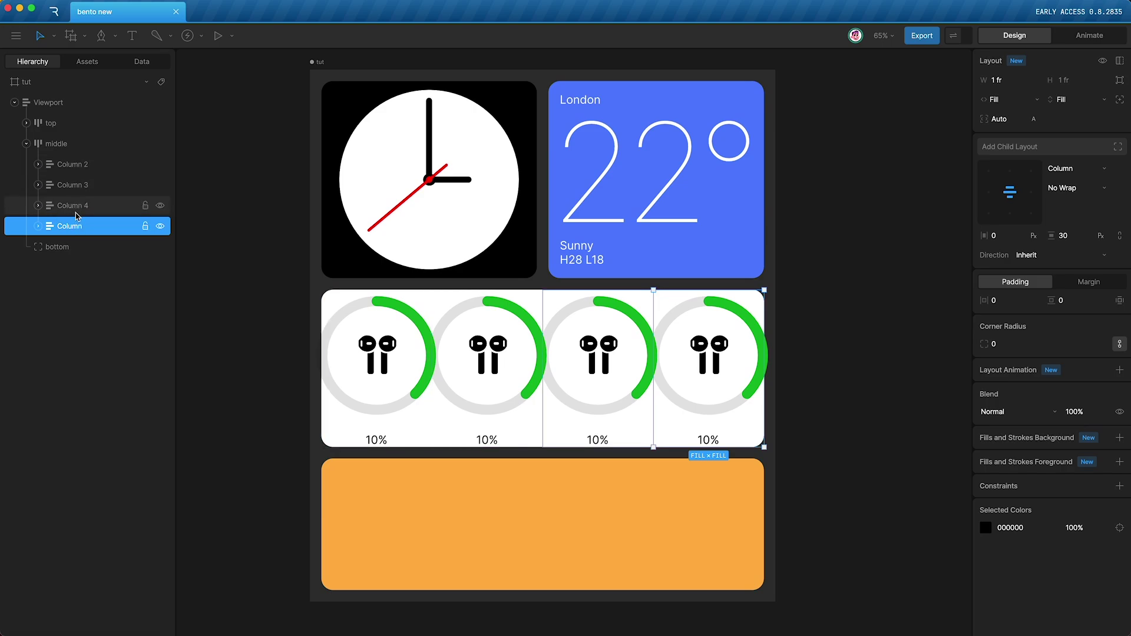
left_click(74, 146)
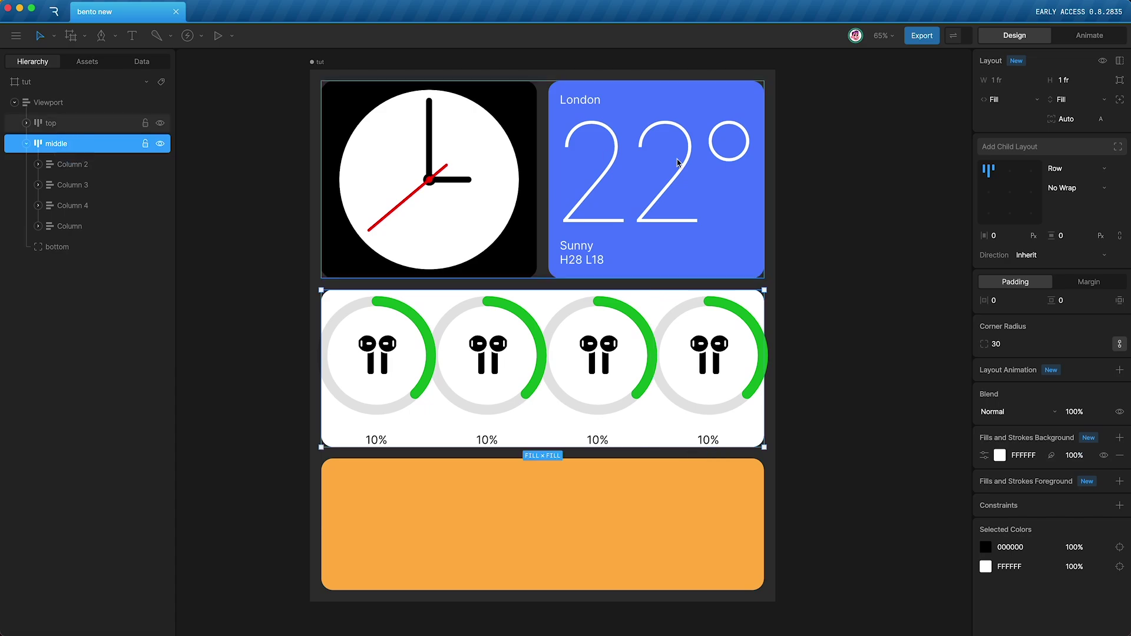
left_click(998, 236)
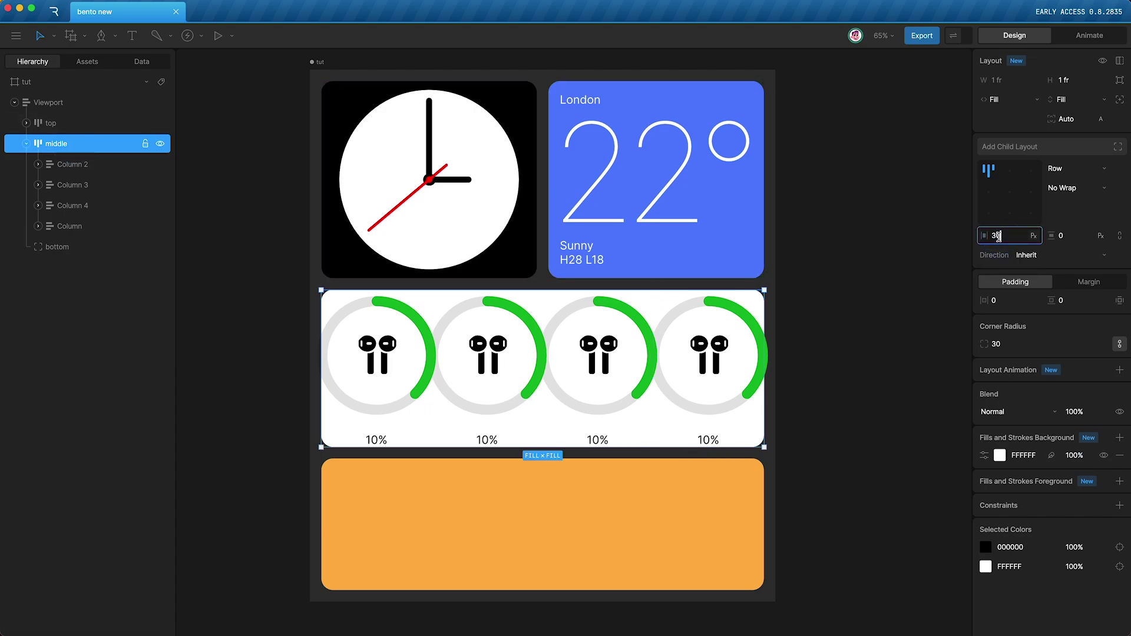
type("30")
key("Return")
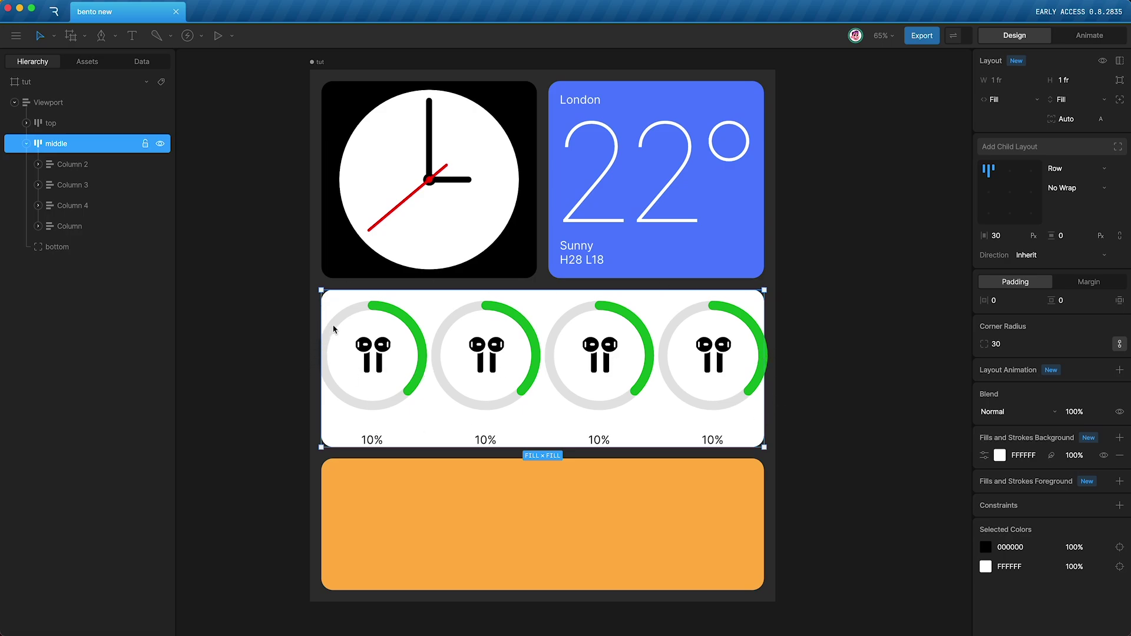
Step: Set the middle layout's horizontal and vertical padding to 30
left_click(1002, 305)
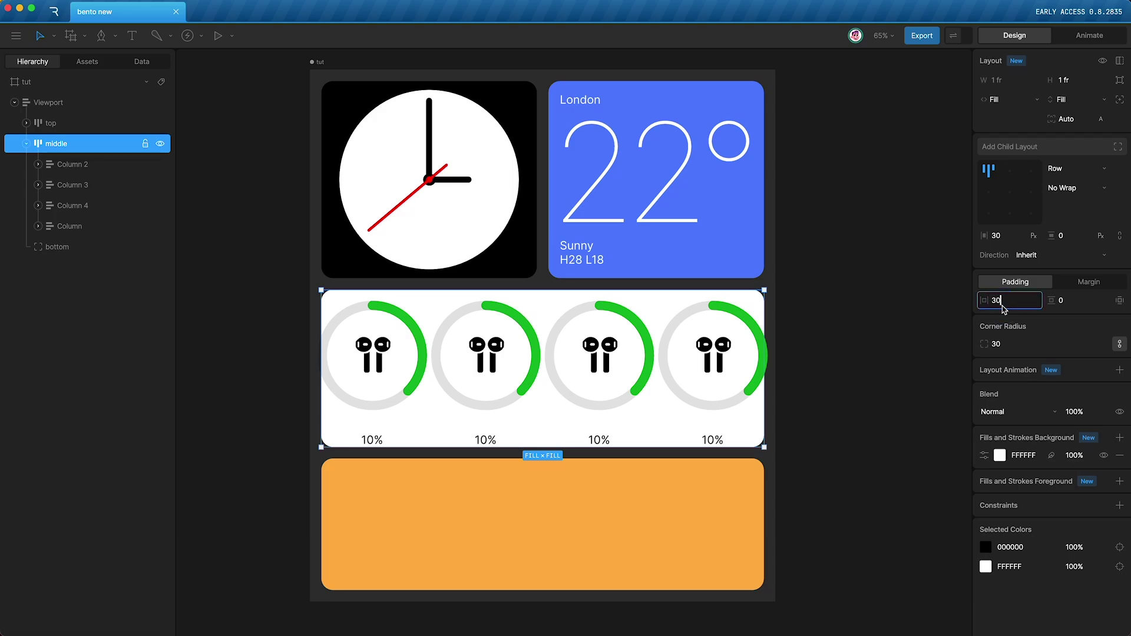
key("Tab")
type("30")
key("Return")
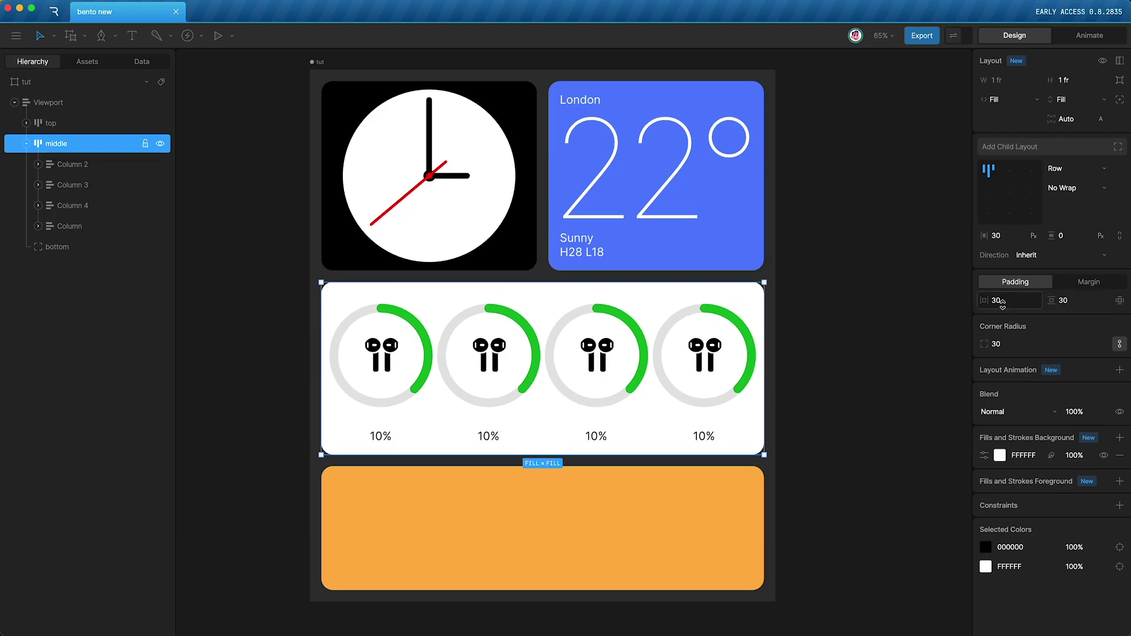
Step: Resize the tut artboard from its lower corner, ending with a narrower shape, to test how the widgets respond
left_click(775, 593)
left_click_drag(776, 594, 840, 337)
left_click_drag(846, 583, 675, 611)
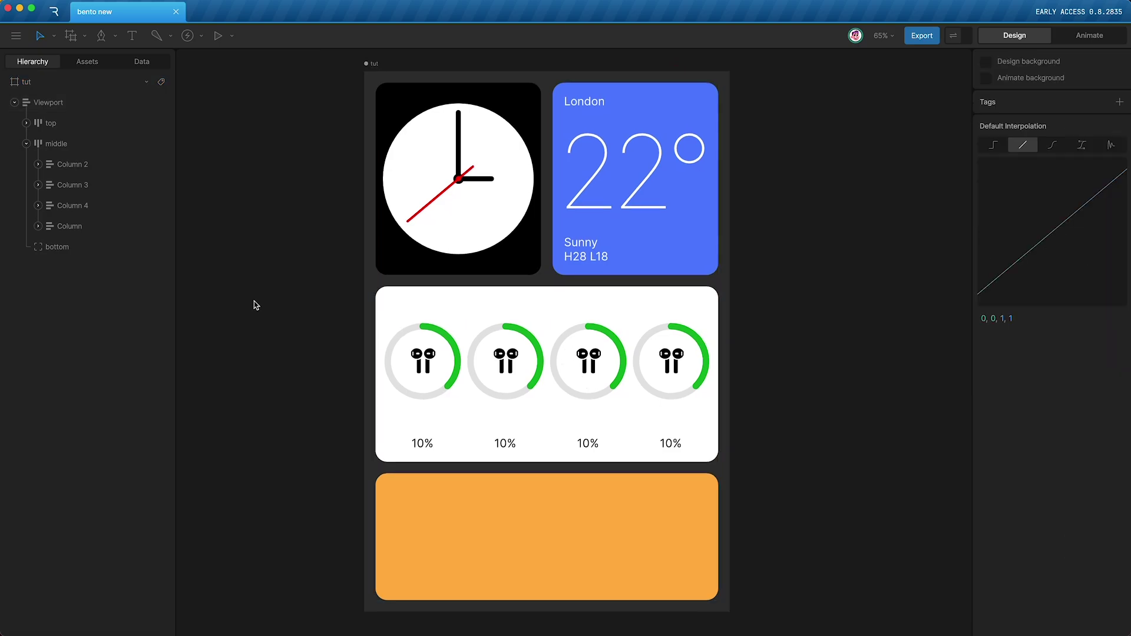
Step: Give all four battery columns in the middle layout a fixed height of 60%
left_click(72, 166)
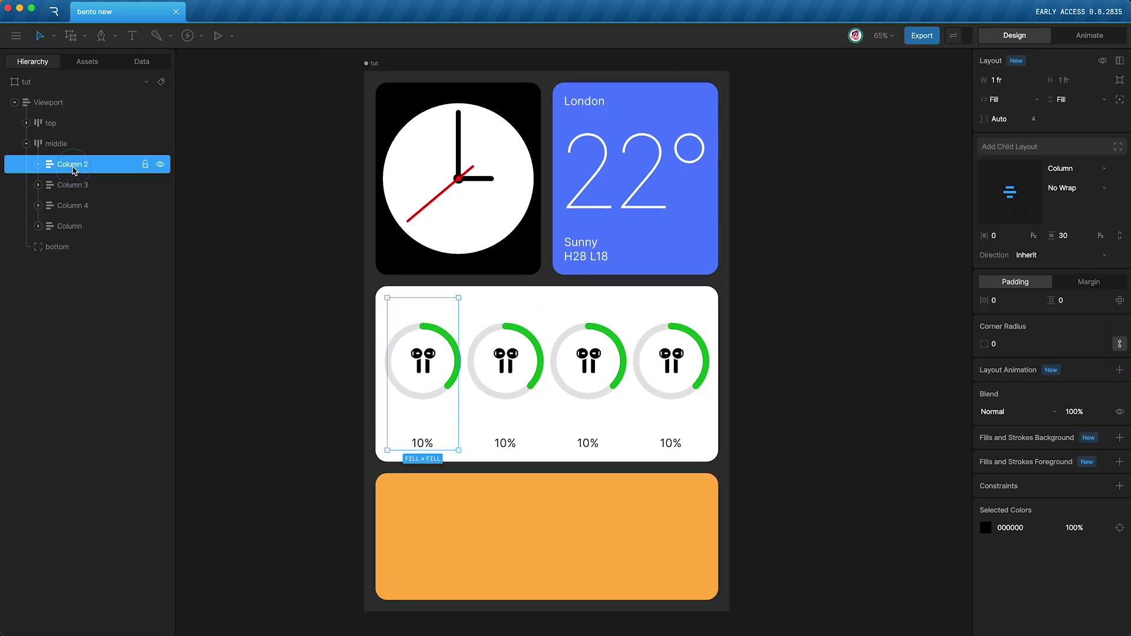
left_click(73, 225, "shift")
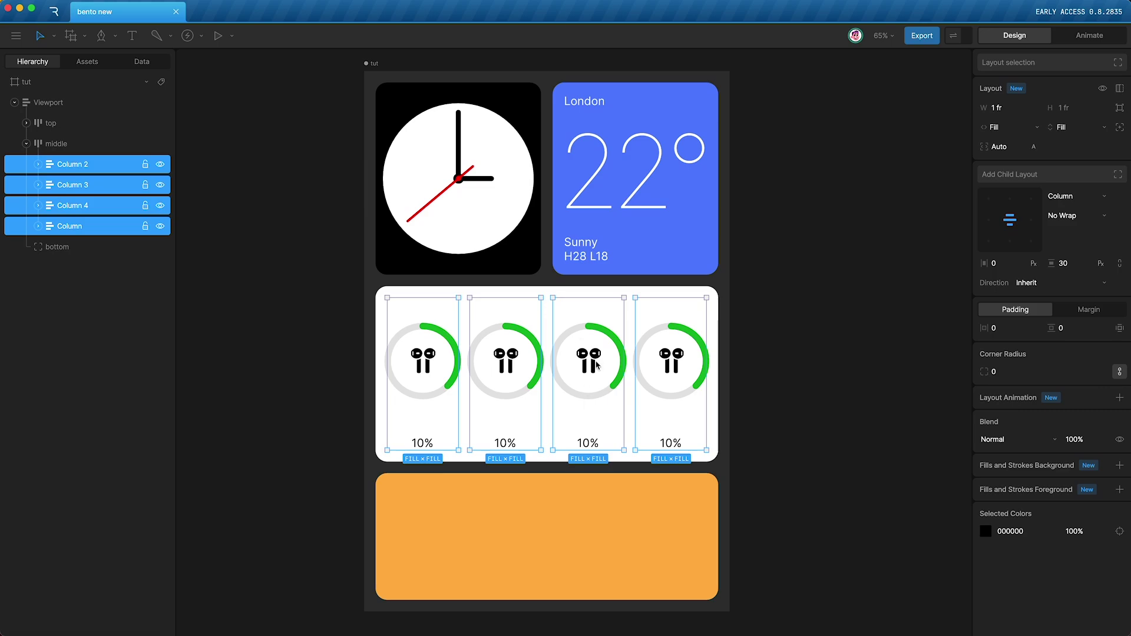
left_click(1063, 128)
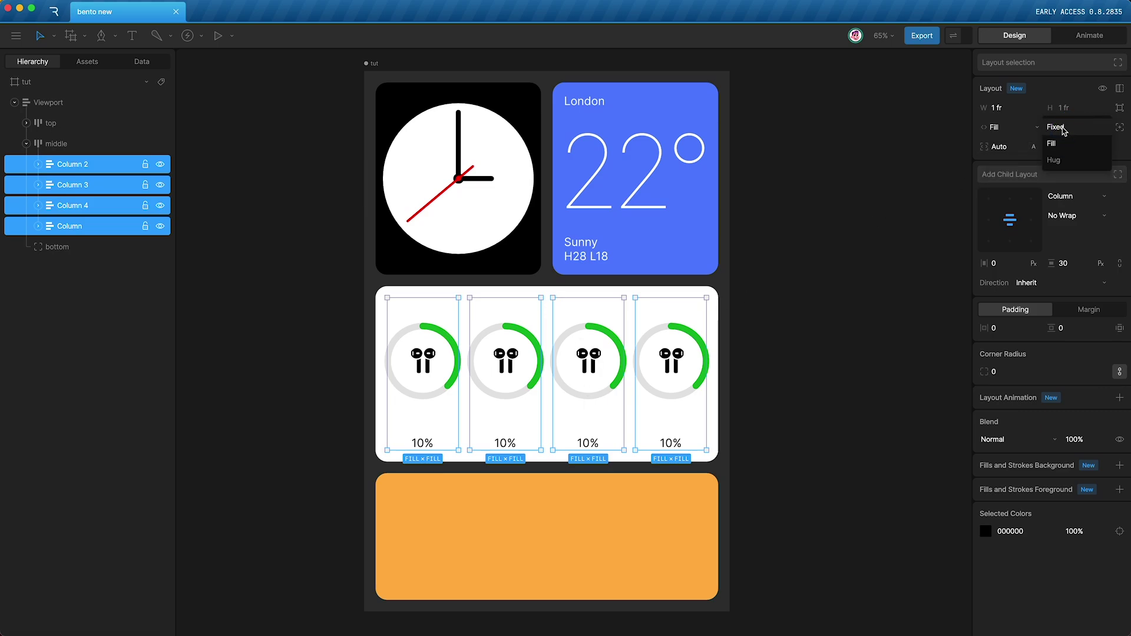
left_click(1055, 127)
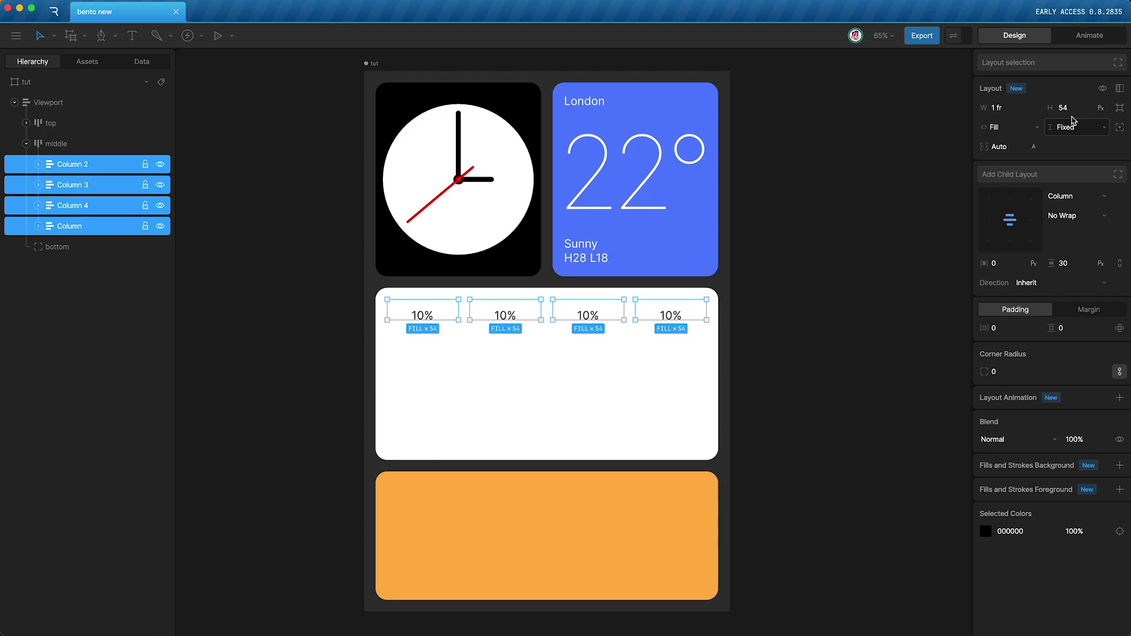
left_click(1100, 109)
left_click(1077, 109)
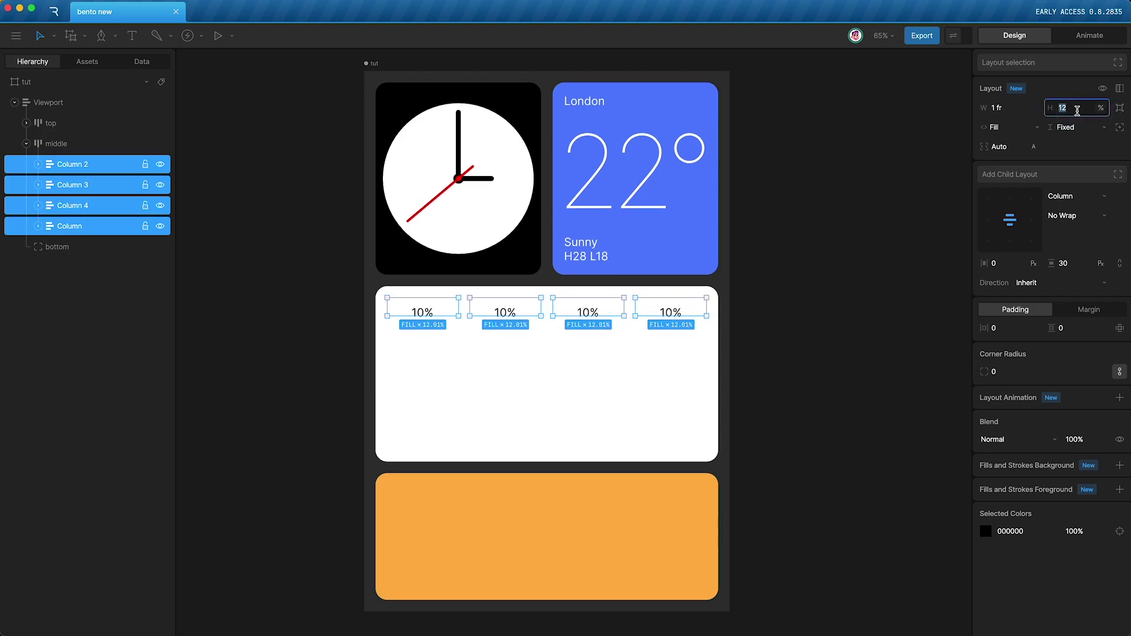
type("60")
key("Return")
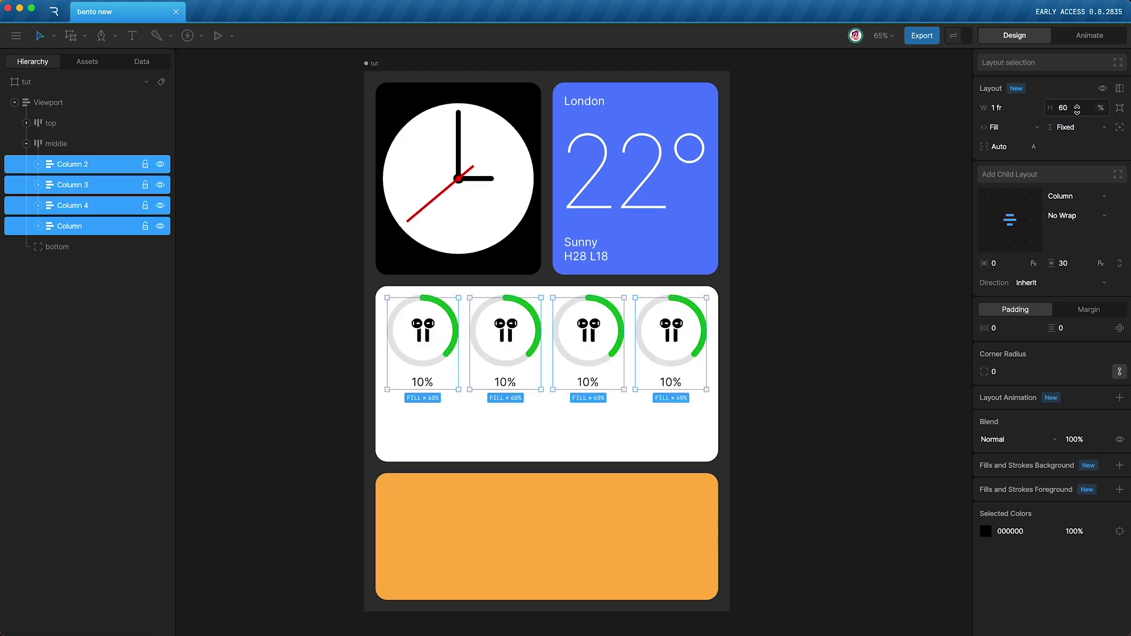
left_click(560, 497)
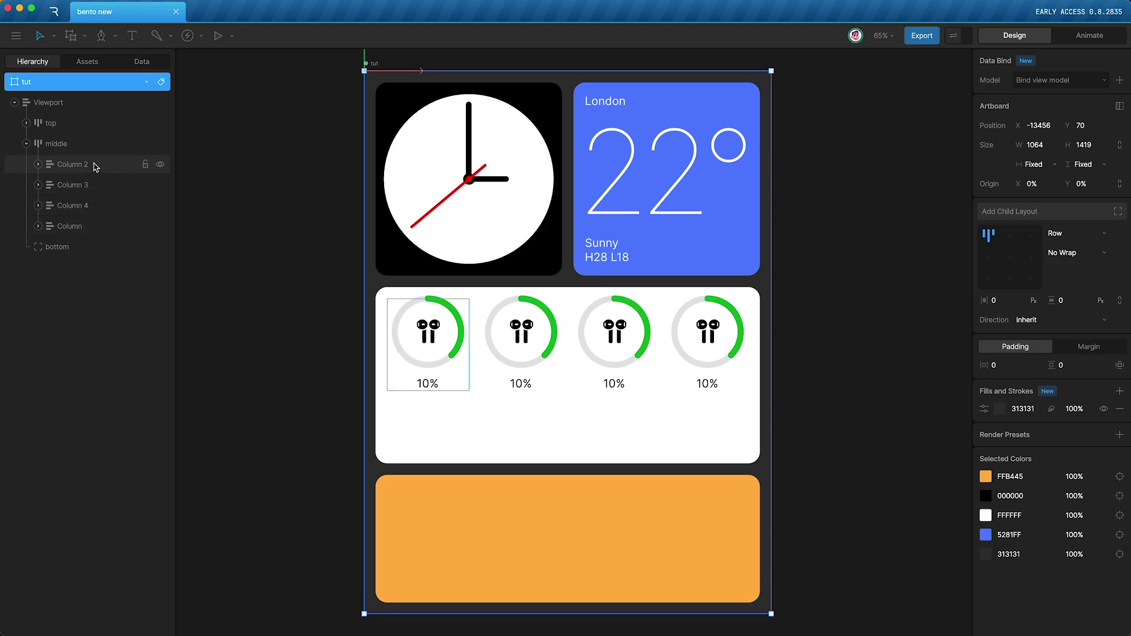
Step: Centre the contents of the middle layout and make the tut artboard slightly narrower and shorter
left_click(71, 144)
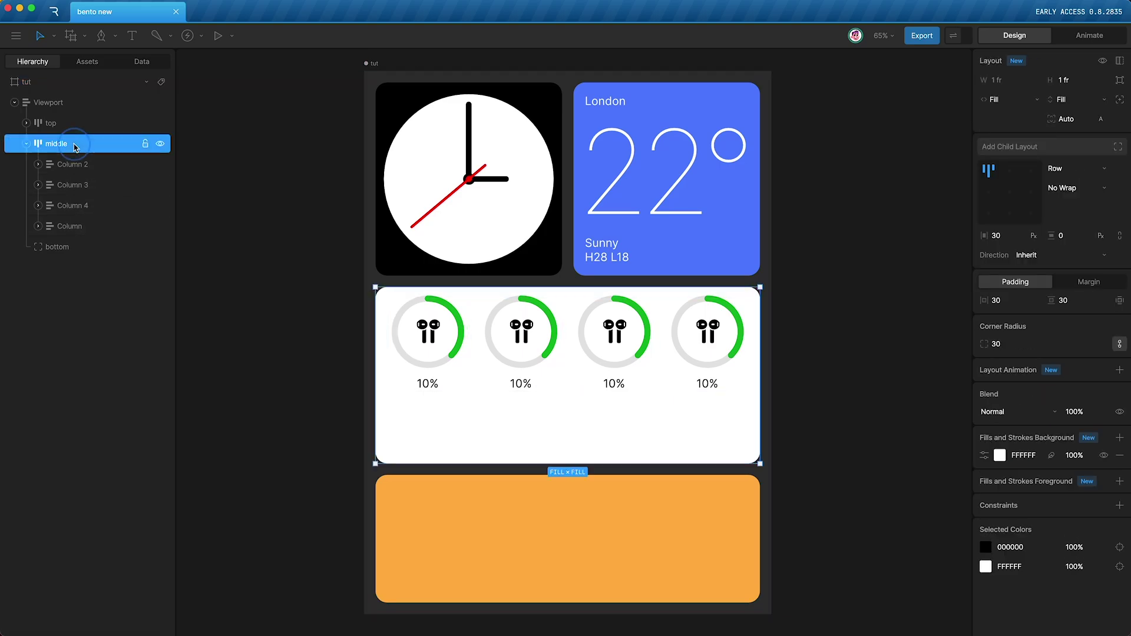
left_click(1011, 197)
left_click_drag(771, 614, 750, 599)
Step: Swap the nested Airpods artboard in Column 3, the second battery widget, for the Case artboard
left_click(38, 164)
left_click(38, 225)
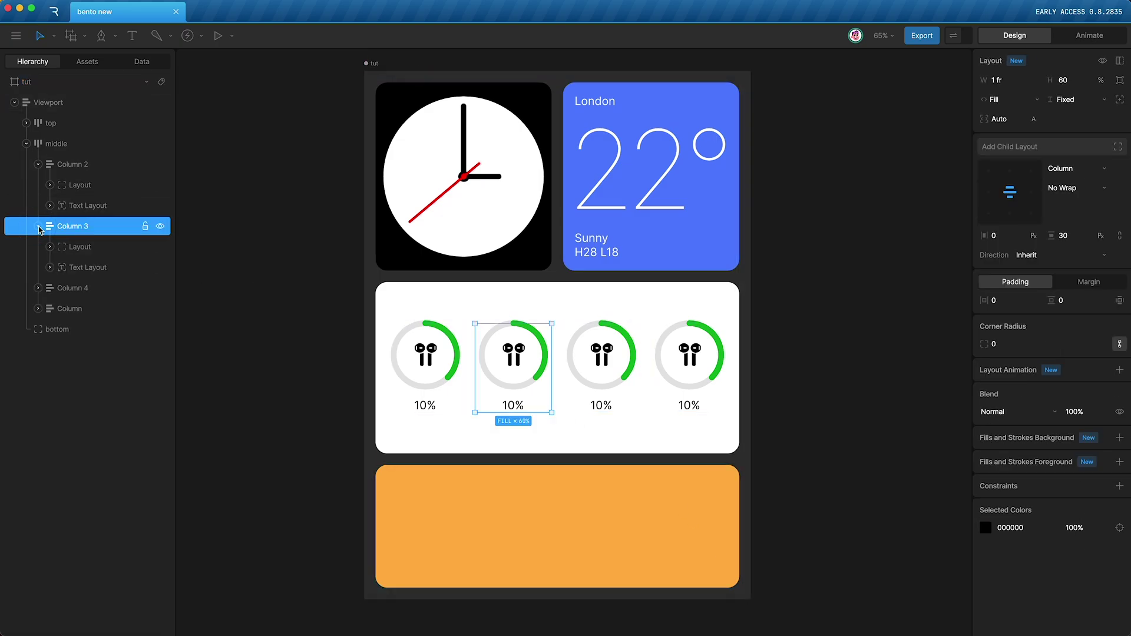
left_click(38, 288)
left_click(38, 350)
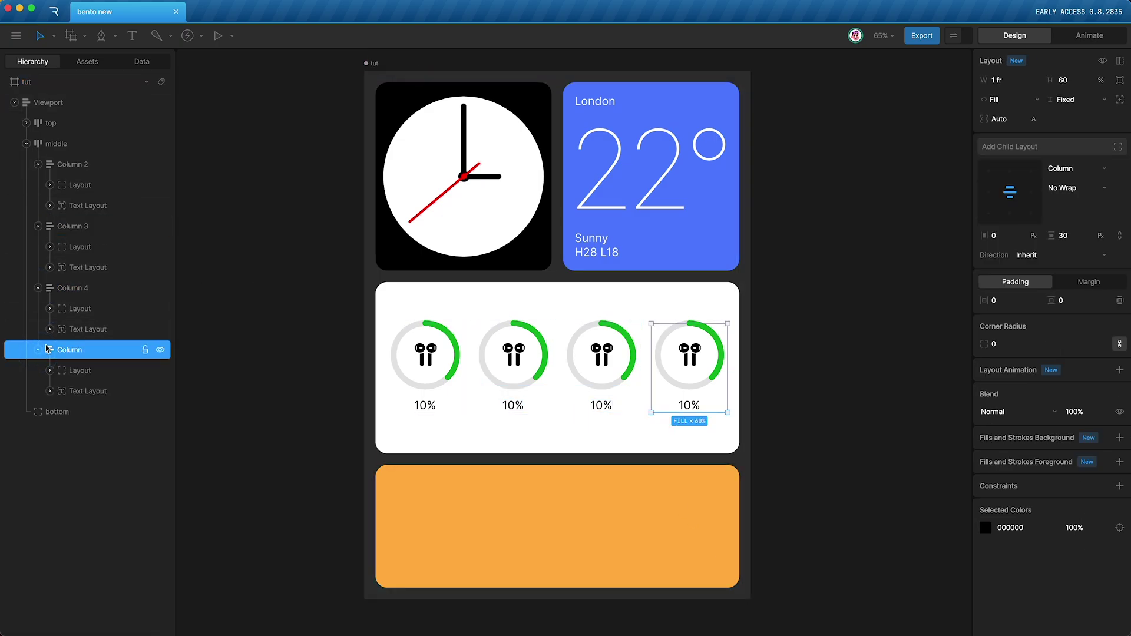
left_click(50, 370)
left_click(513, 354)
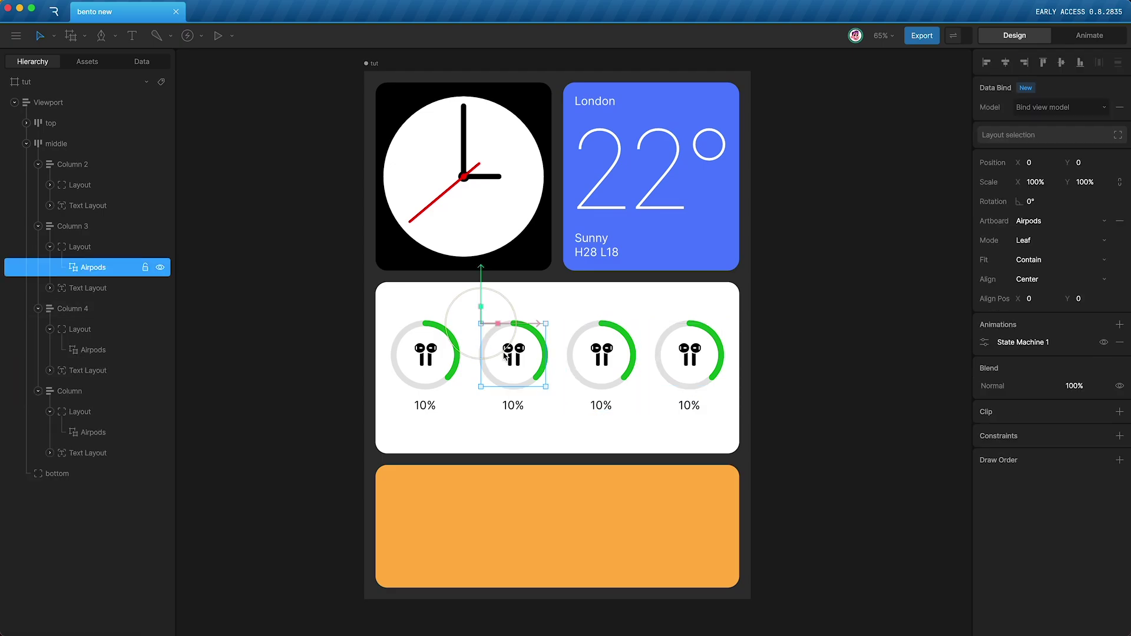
left_click(1043, 220)
left_click(1048, 277)
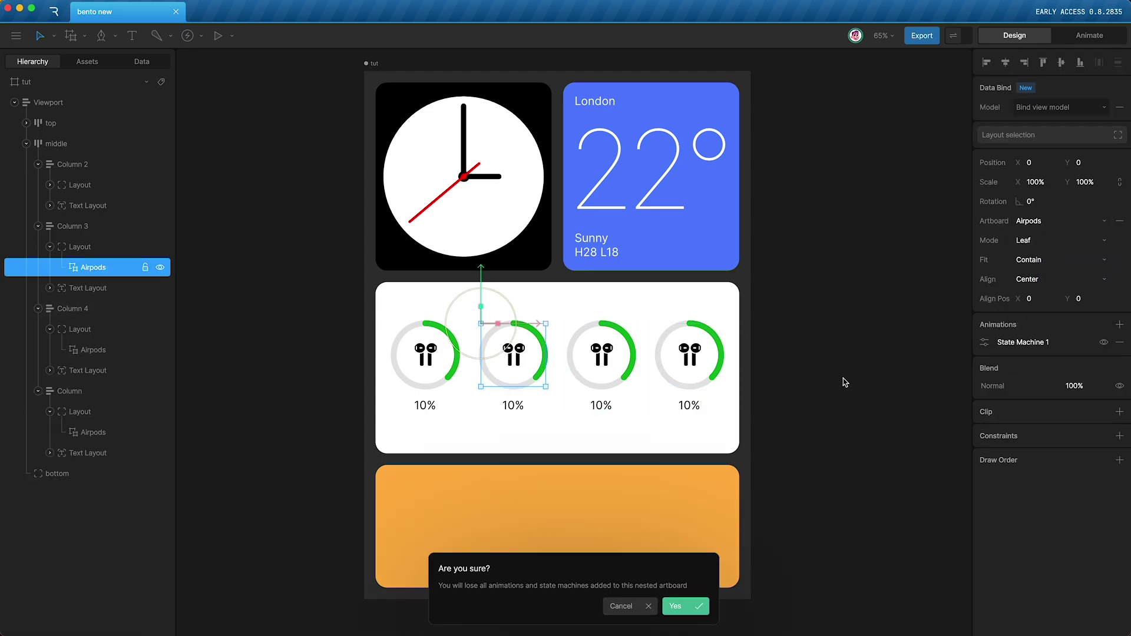
left_click(675, 606)
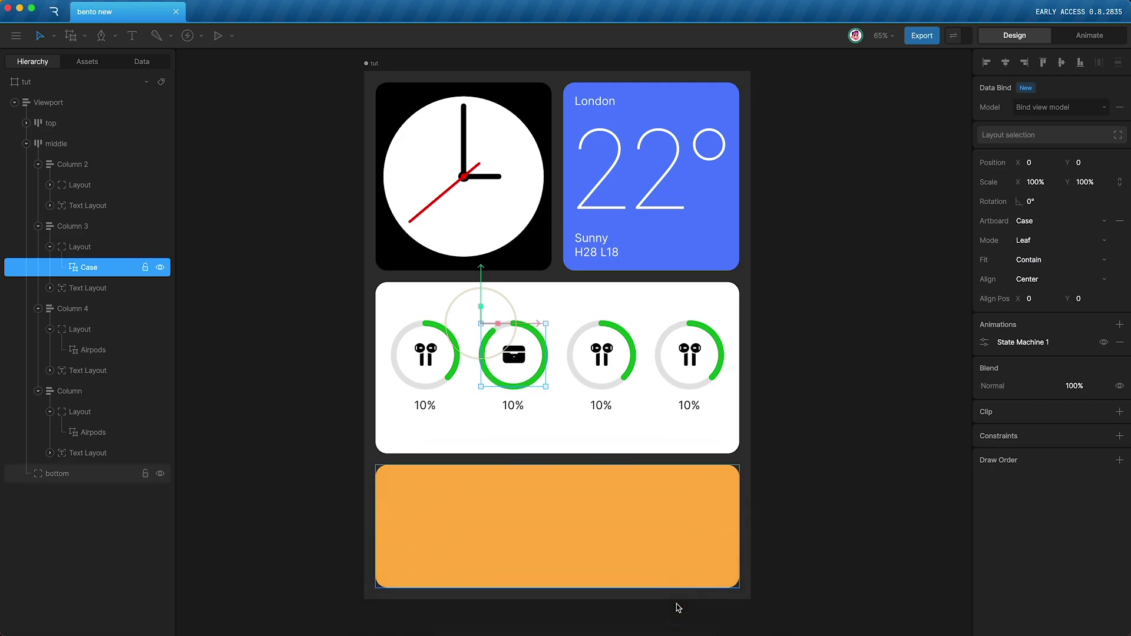
Step: Swap the nested Airpods artboard in Column 4, the third battery widget, for the Phone artboard
left_click(94, 350)
left_click(1028, 220)
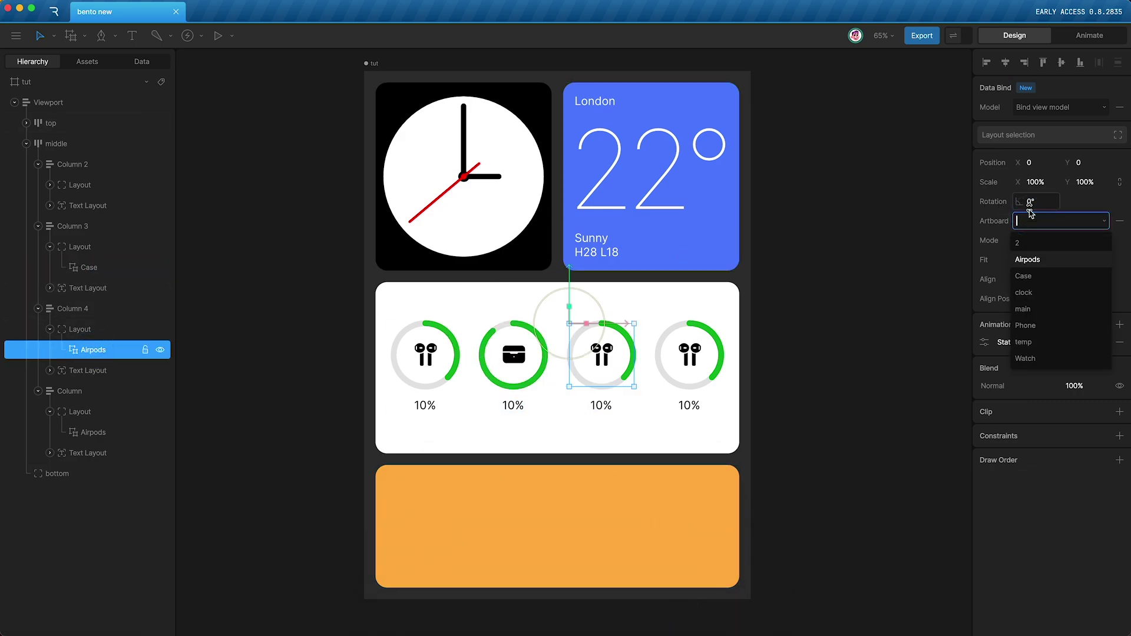
left_click(1035, 329)
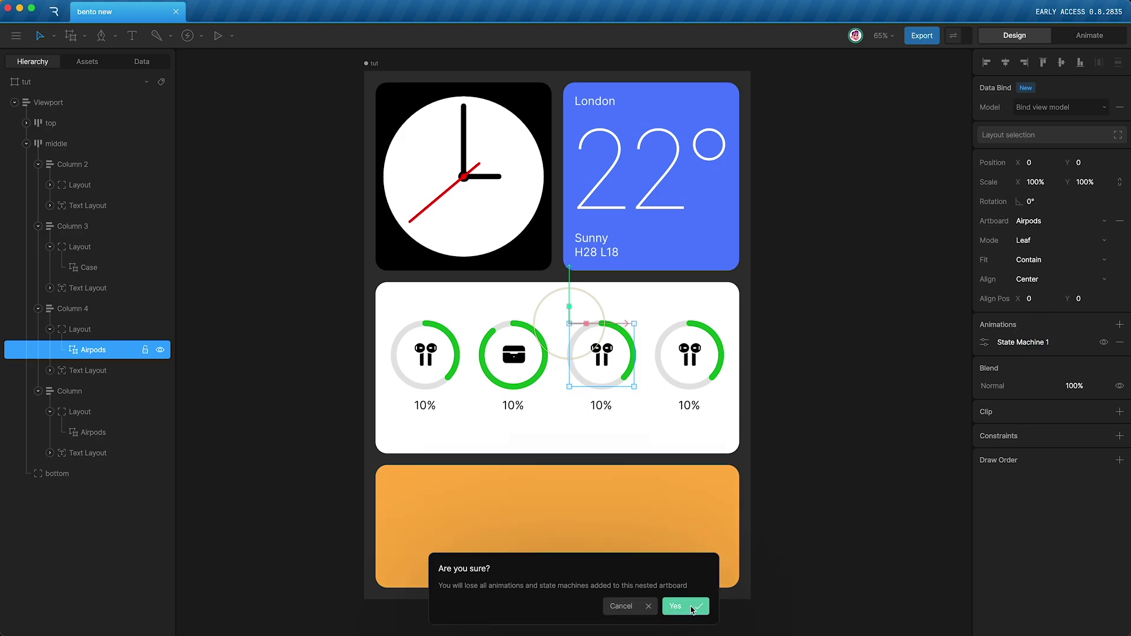
left_click(686, 608)
Step: Swap the nested Airpods artboard in the last battery column for the Watch artboard
left_click(93, 431)
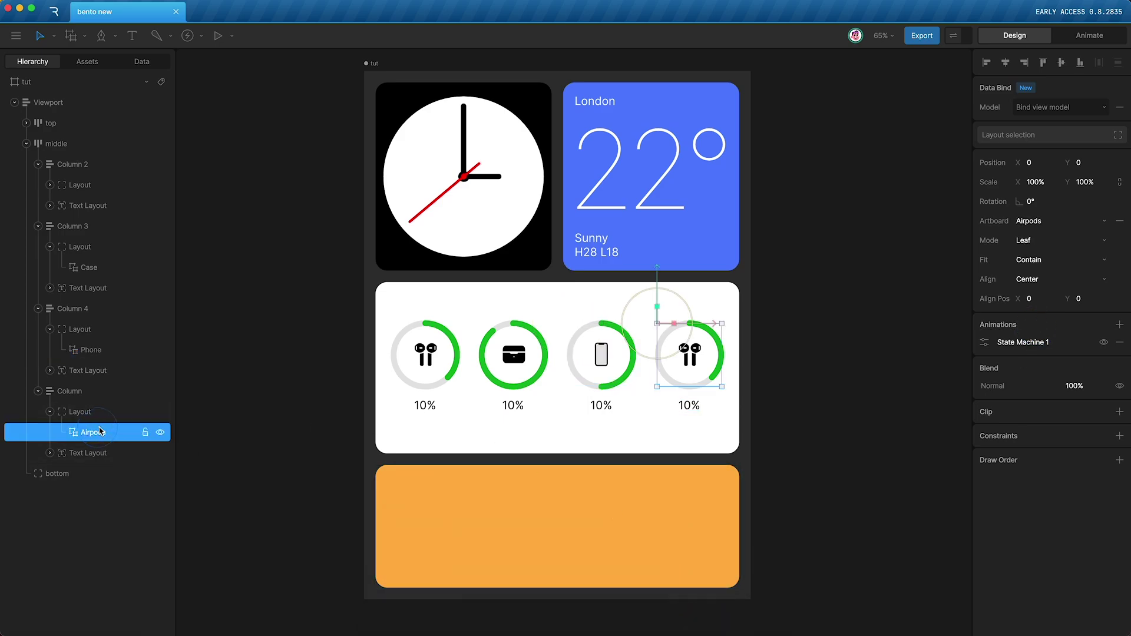
left_click(1035, 219)
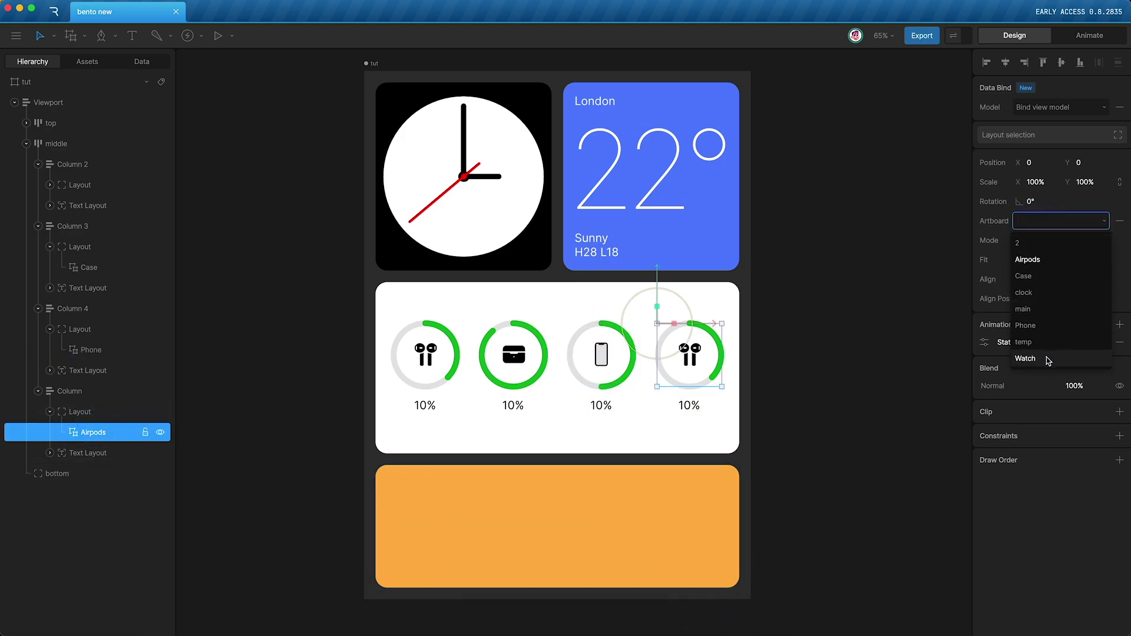
left_click(1017, 361)
left_click(679, 609)
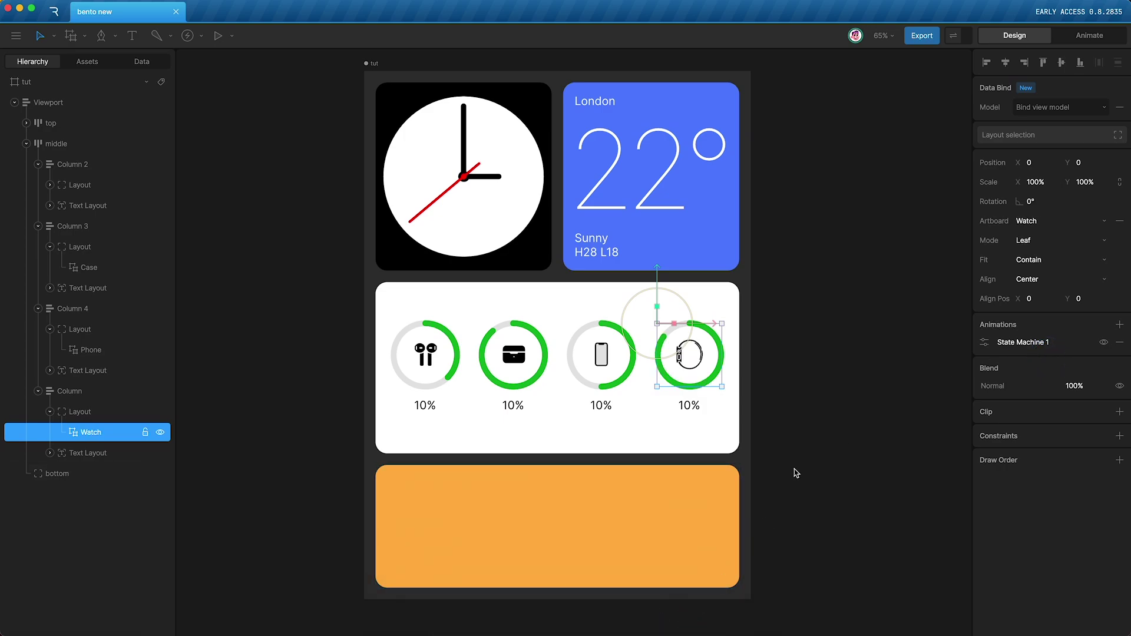
left_click(798, 394)
left_click(454, 523)
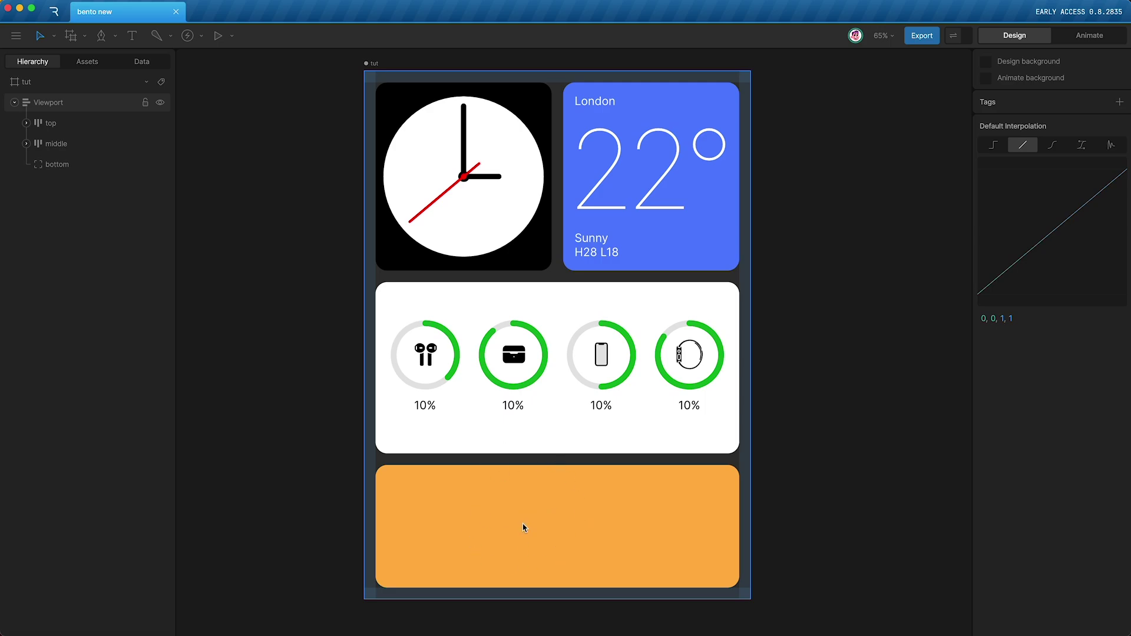
Step: Replace the bottom layout's orange fill with two child layouts stacked in Column direction
left_click(55, 167)
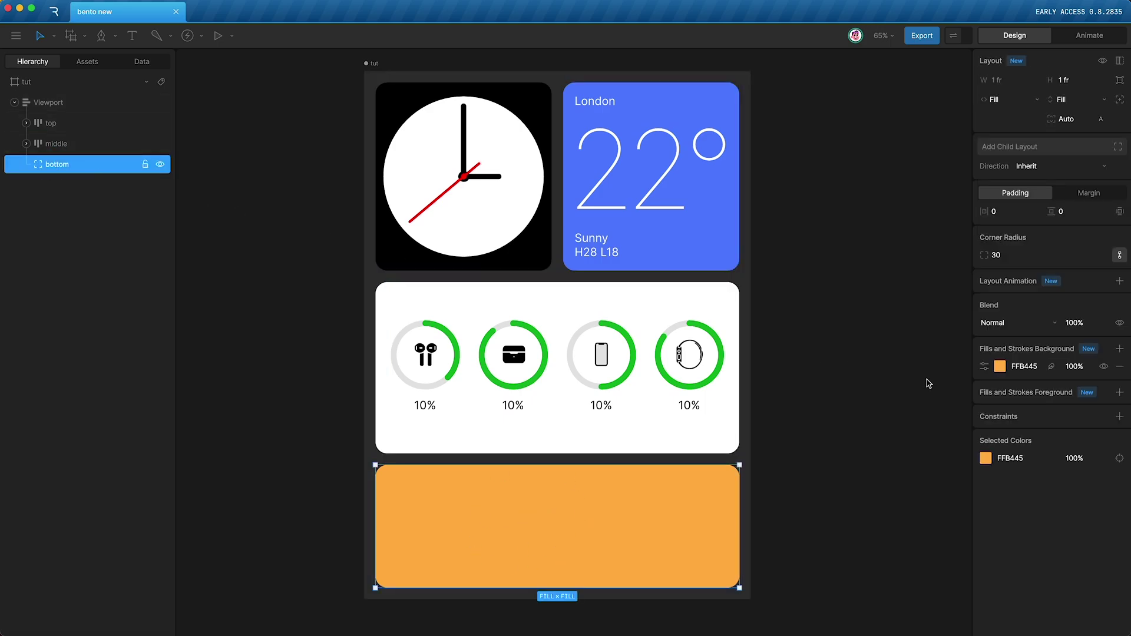
left_click(1119, 369)
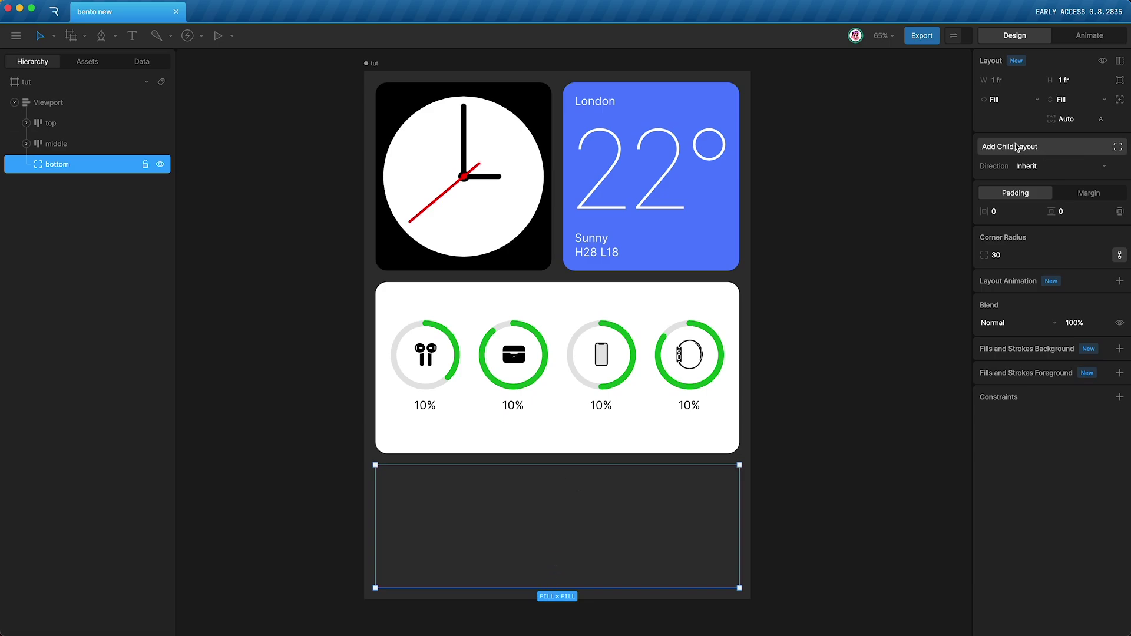
left_click(1049, 146)
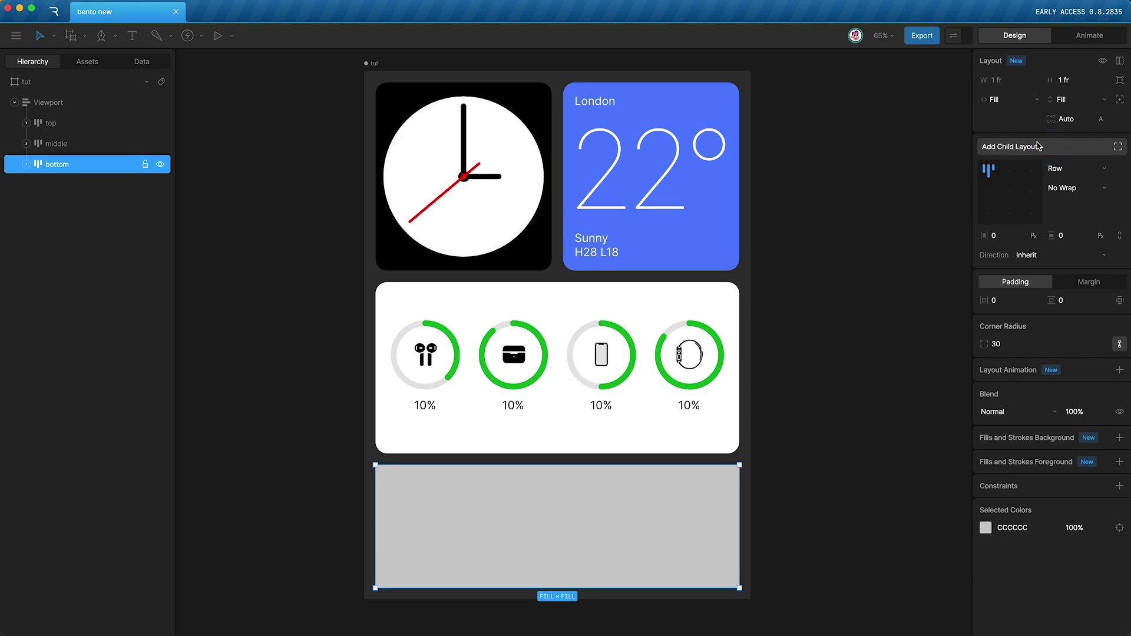
left_click(1060, 168)
left_click(1065, 193)
Step: Change the background fill of the bottom layout's upper child to orange FFA836
left_click(87, 186)
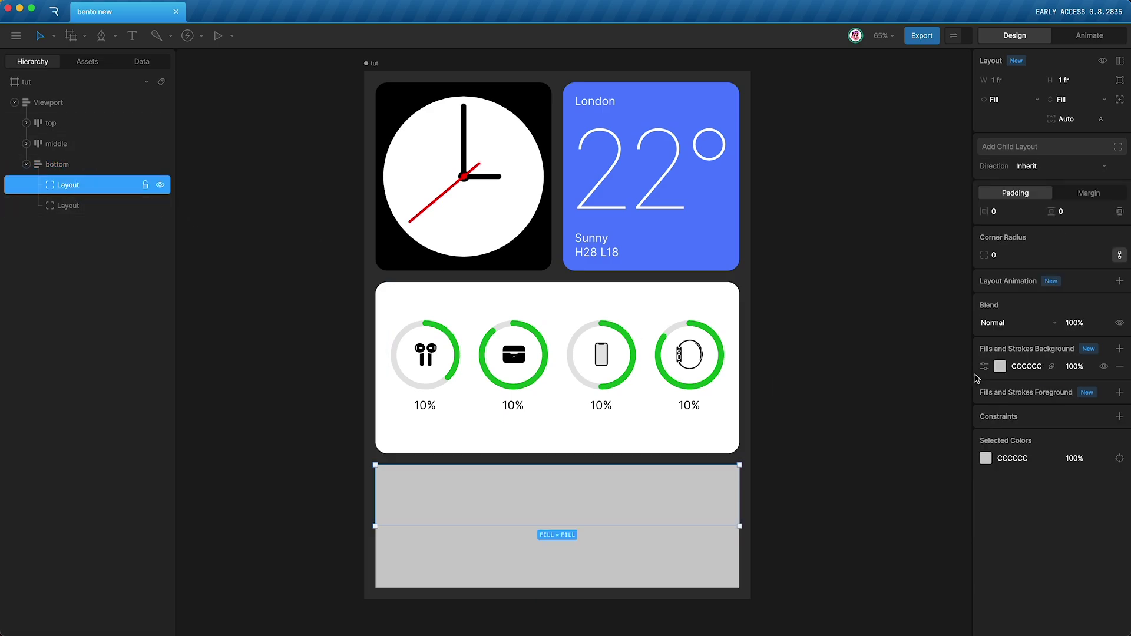
left_click(999, 366)
left_click_drag(879, 484, 883, 485)
left_click(942, 380)
Step: Change the background fill of the bottom layout's lower child to white FFFFFF
key("Tab")
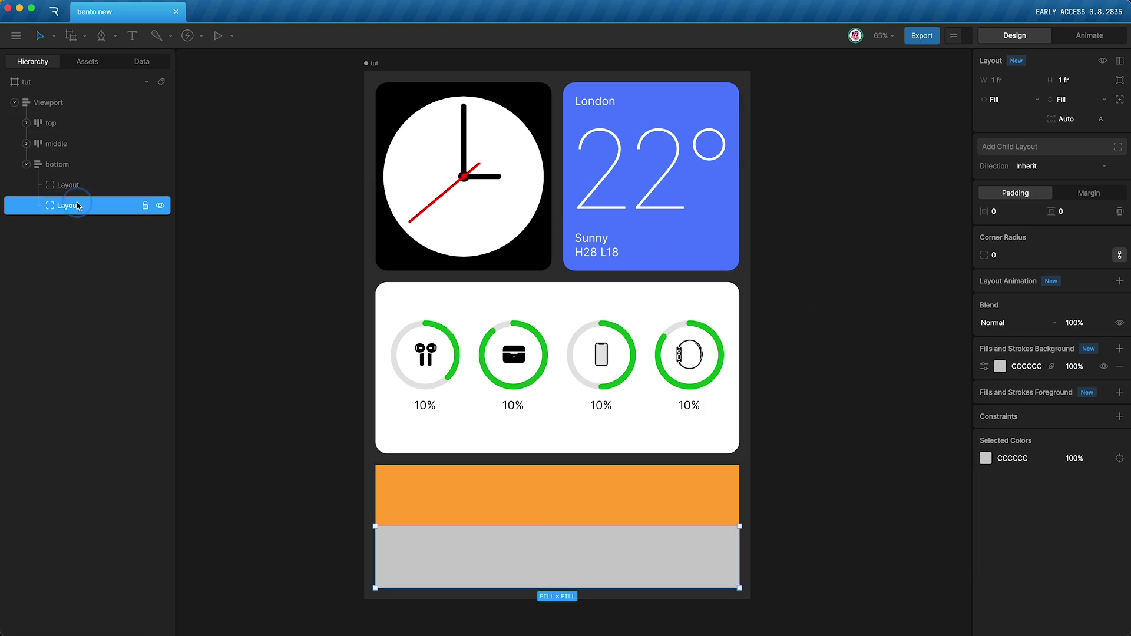
left_click(1000, 367)
left_click_drag(851, 427, 847, 383)
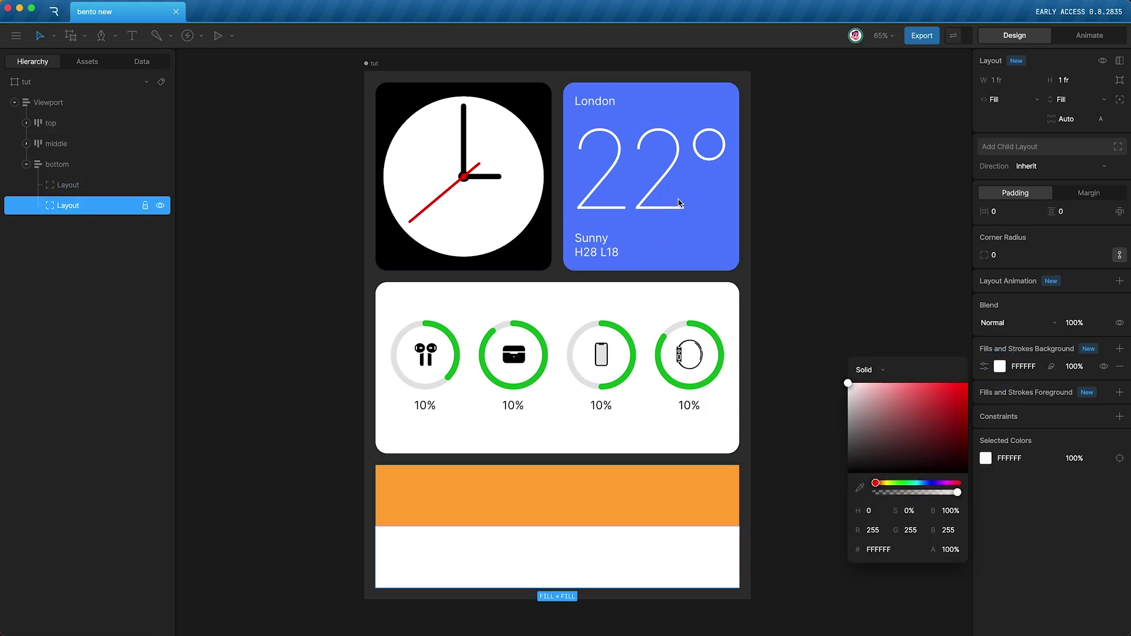
Step: Round only the two top corners of the orange child layout with a radius of 30
left_click(99, 190)
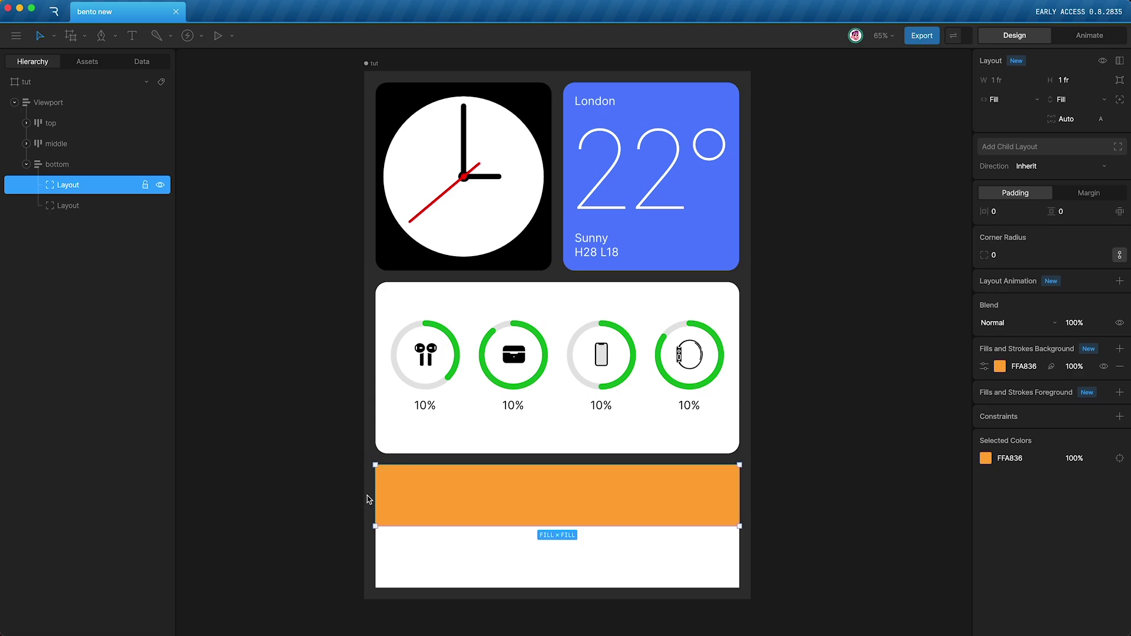
left_click(1011, 258)
type("3")
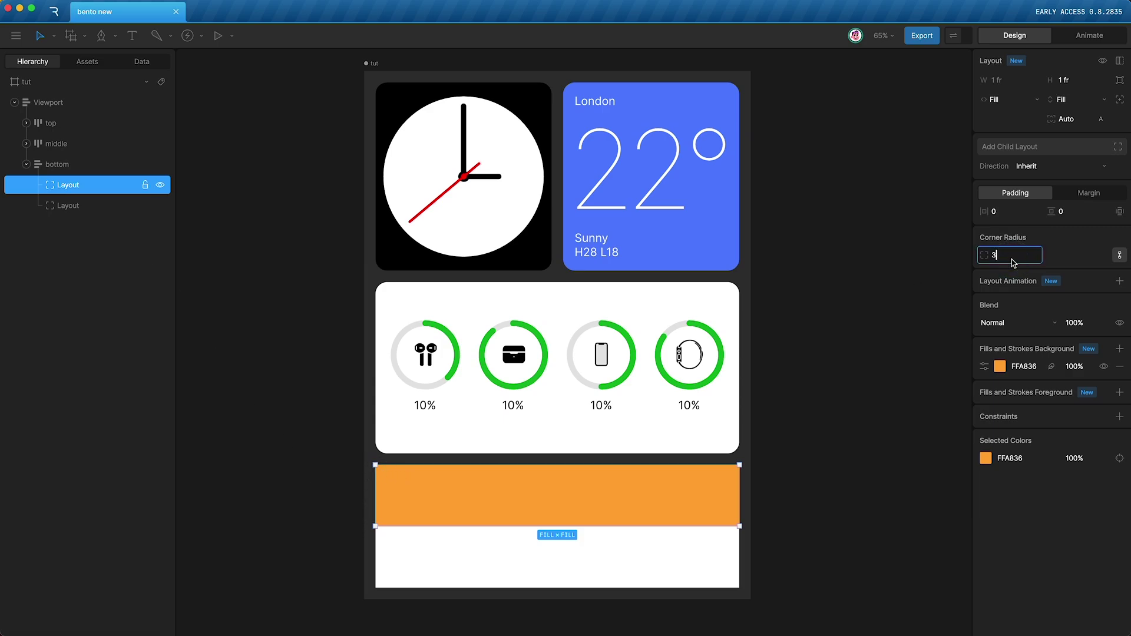
type("0")
key("Return")
left_click(1119, 255)
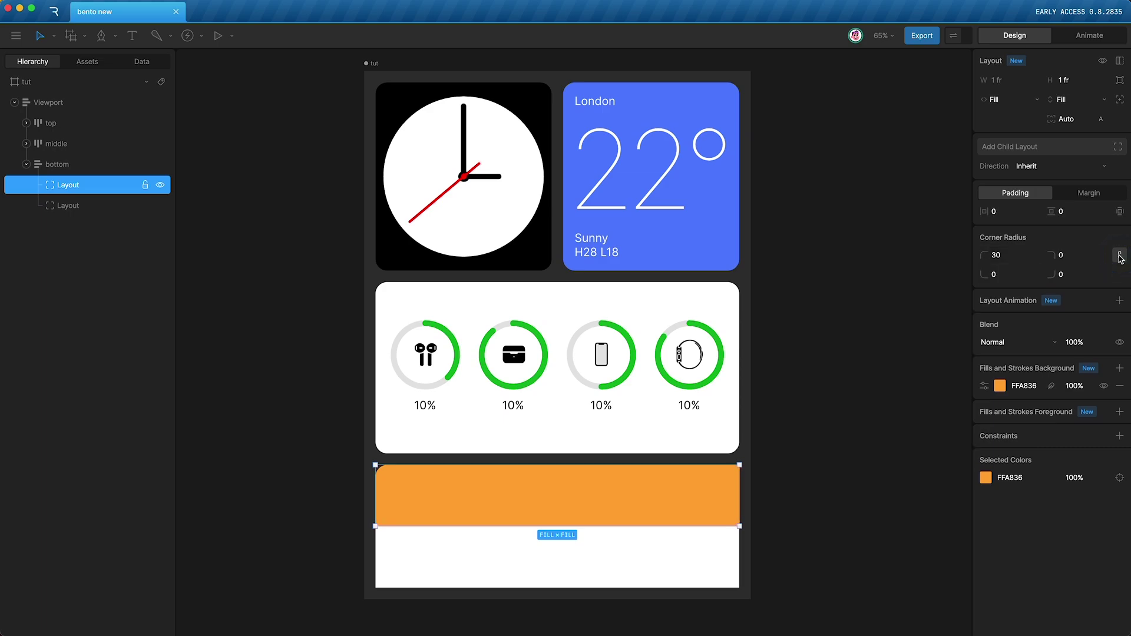
left_click(1074, 254)
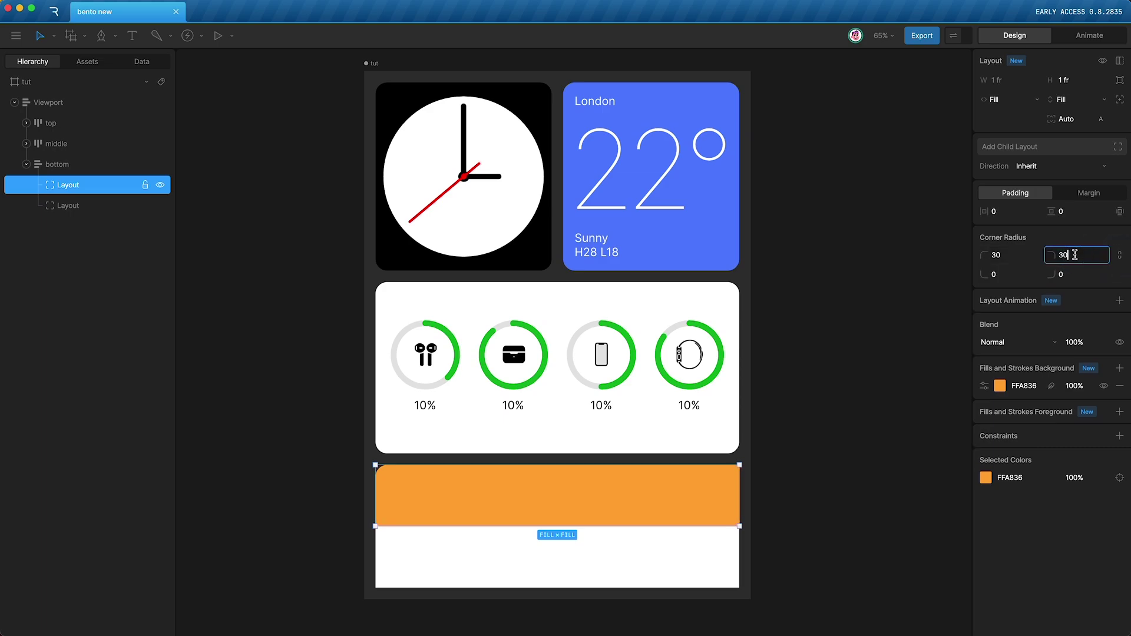
key("Return")
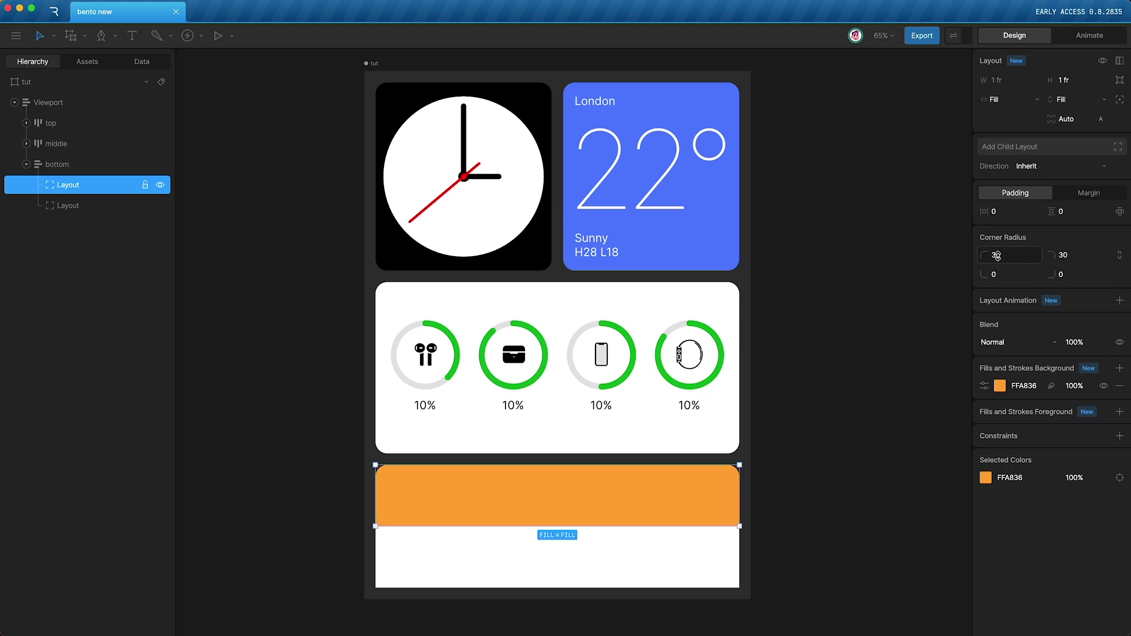
Step: Round only the two bottom corners of the white child layout with a radius of 30
left_click(66, 207)
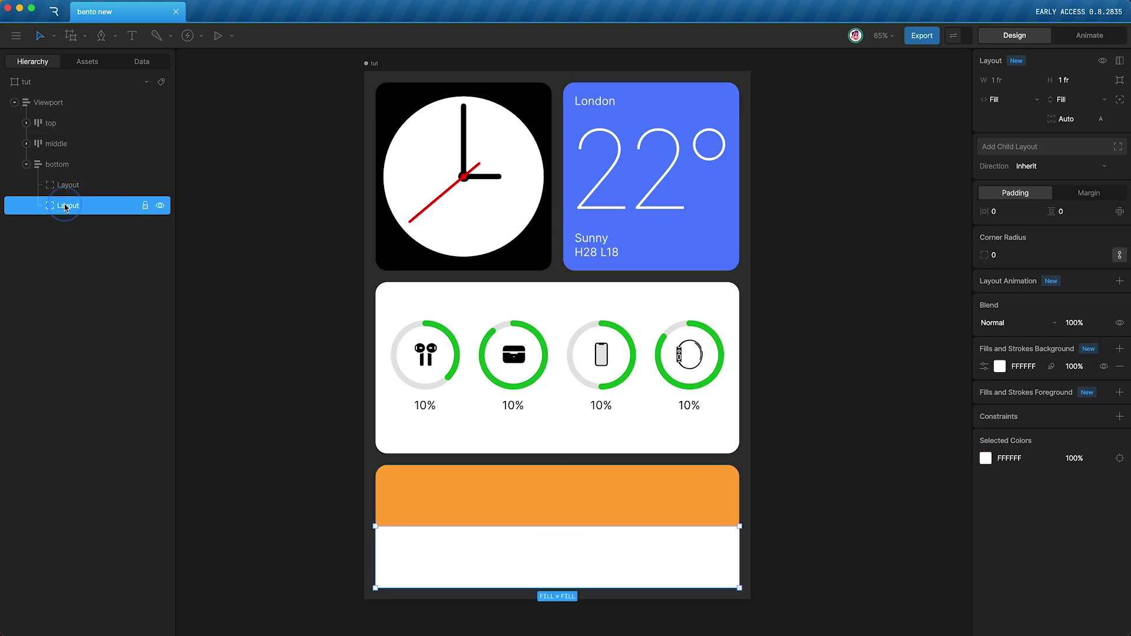
left_click(1119, 255)
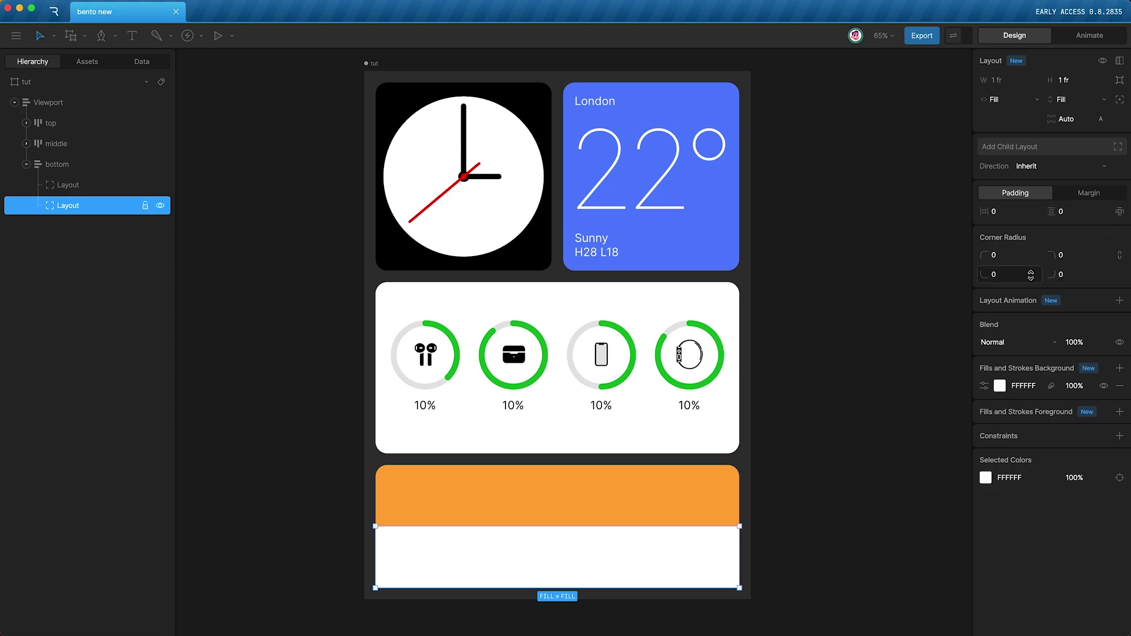
left_click(1030, 275)
type("30")
key("Tab")
type("30")
key("Return")
left_click(275, 359)
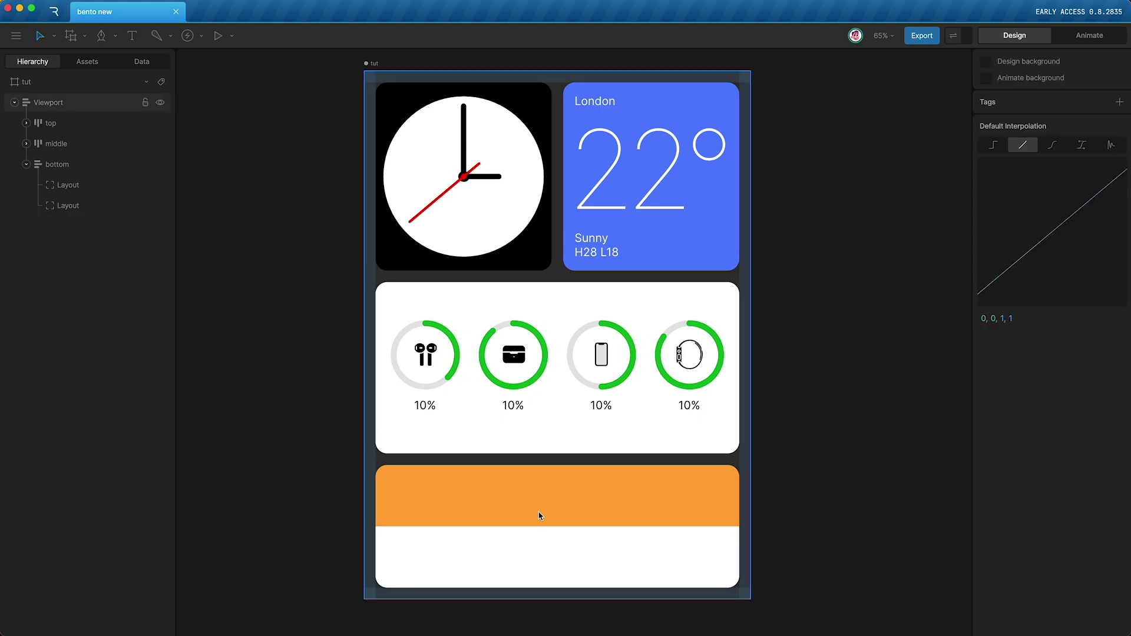
Step: Change the orange layout's height from fill to fixed and reduce it to about 69 px
left_click(91, 185)
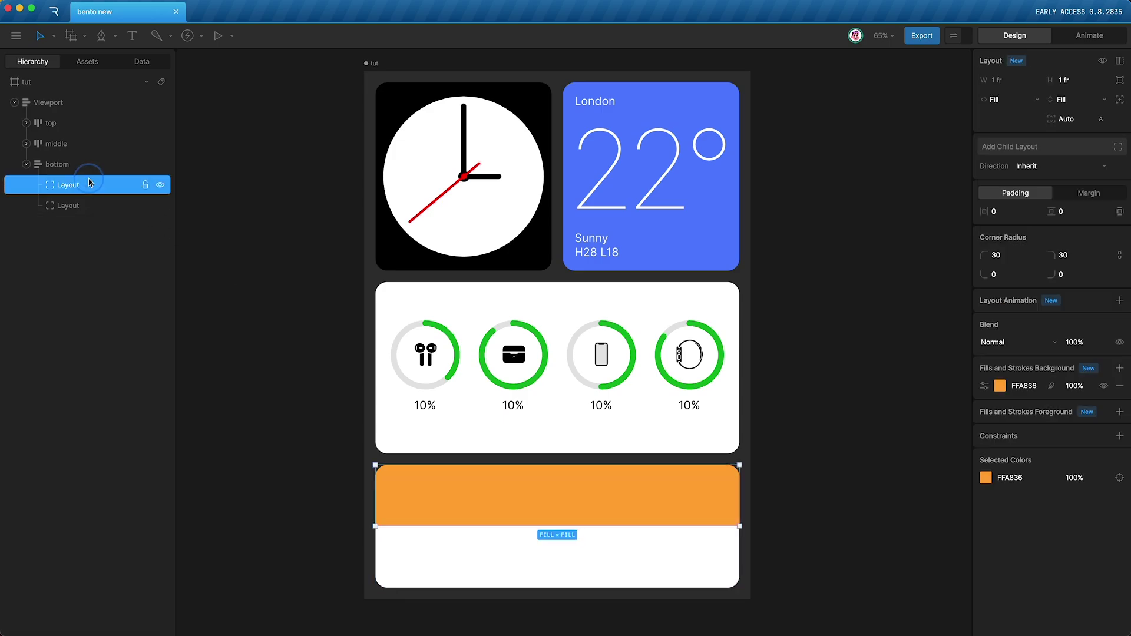
left_click(1079, 101)
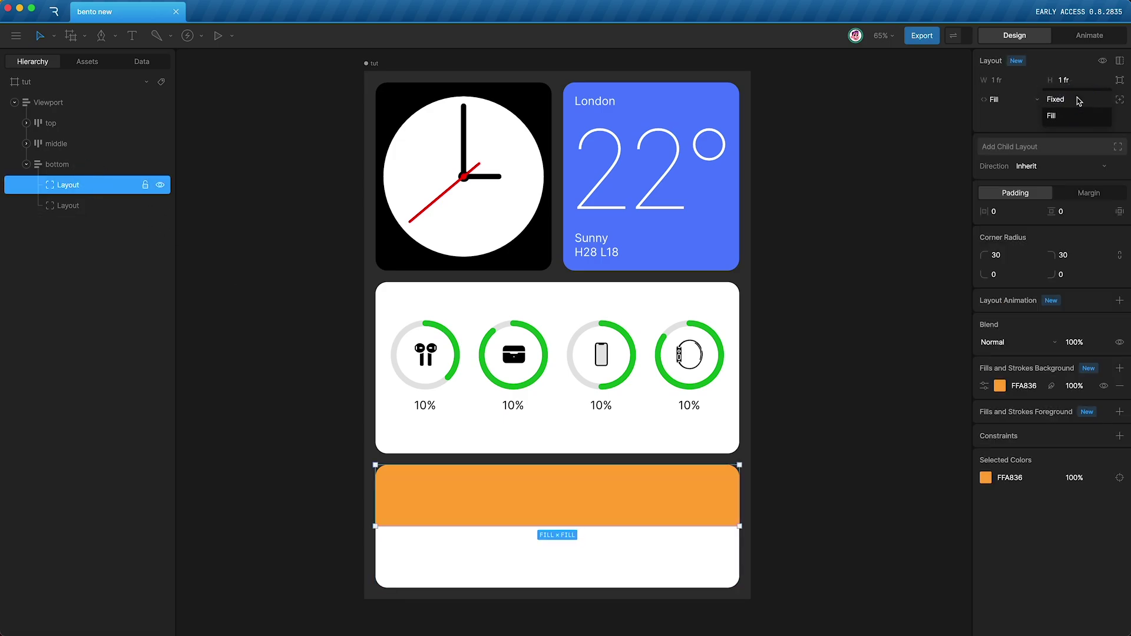
left_click(1077, 100)
double_click(1064, 80)
type("71")
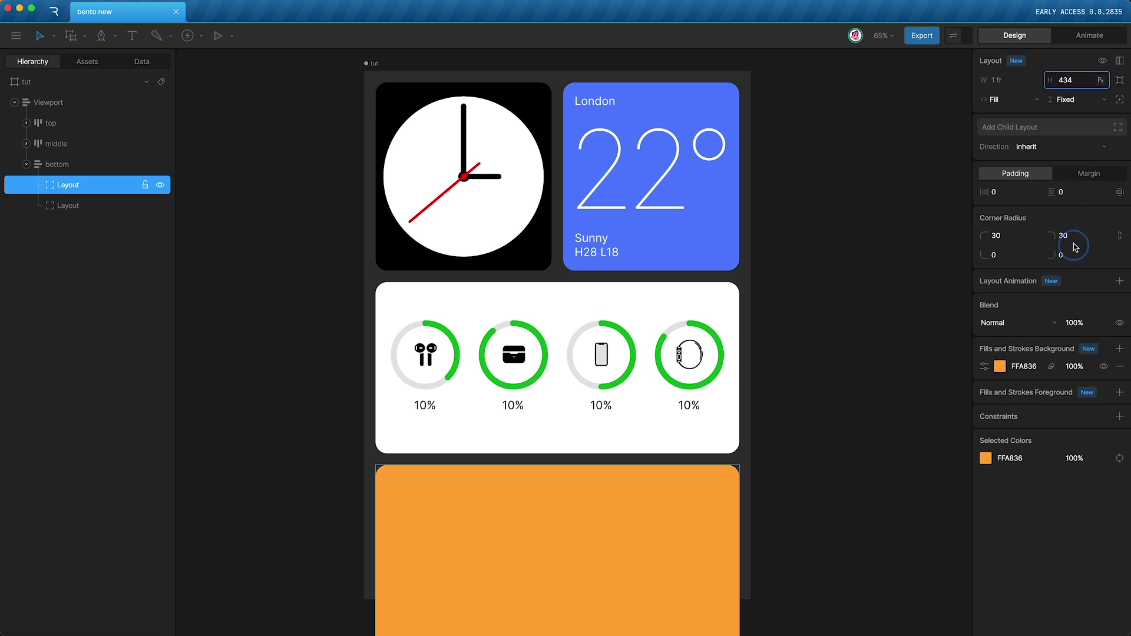
left_click(1070, 288)
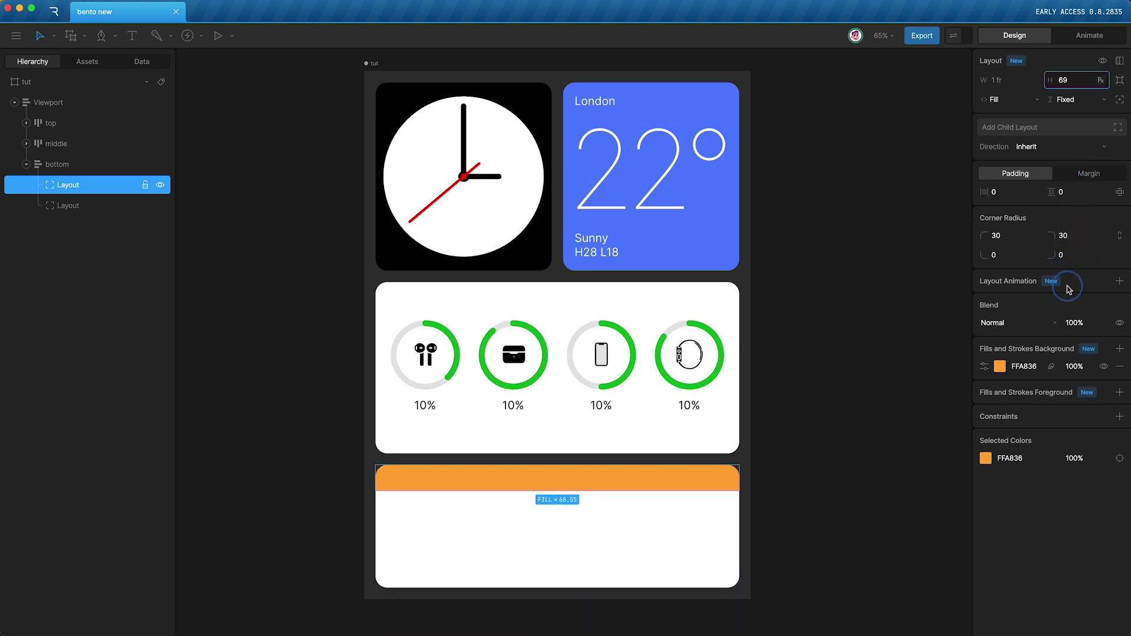
left_click(182, 435)
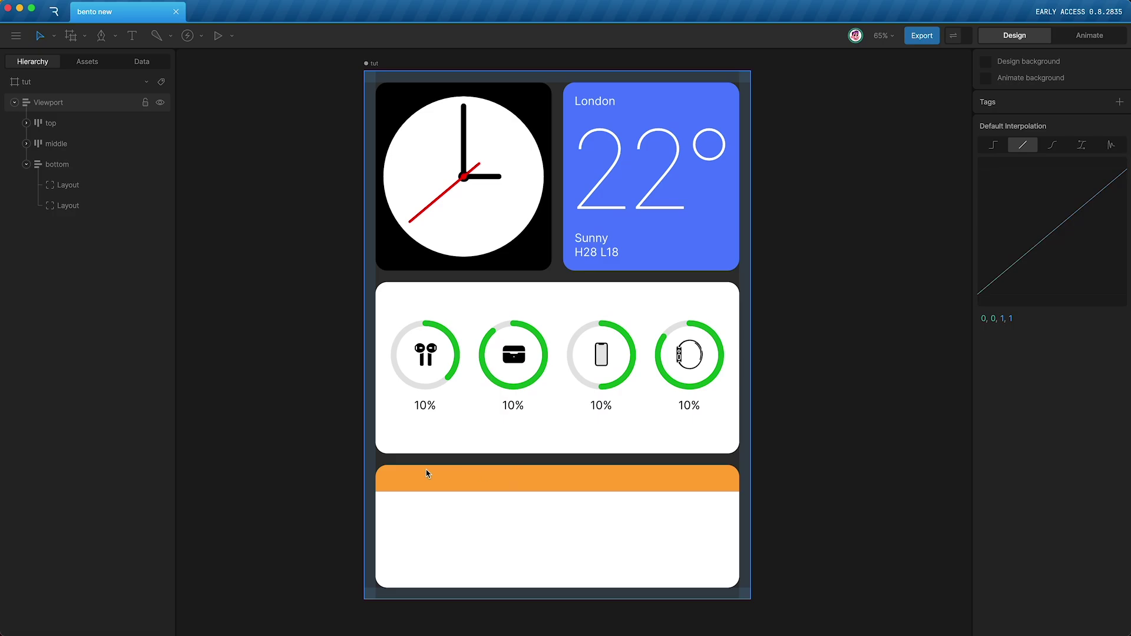
Step: Create the text "Notes", wrap it in its own layout and nest it inside the orange layout
key("t")
left_click(264, 290)
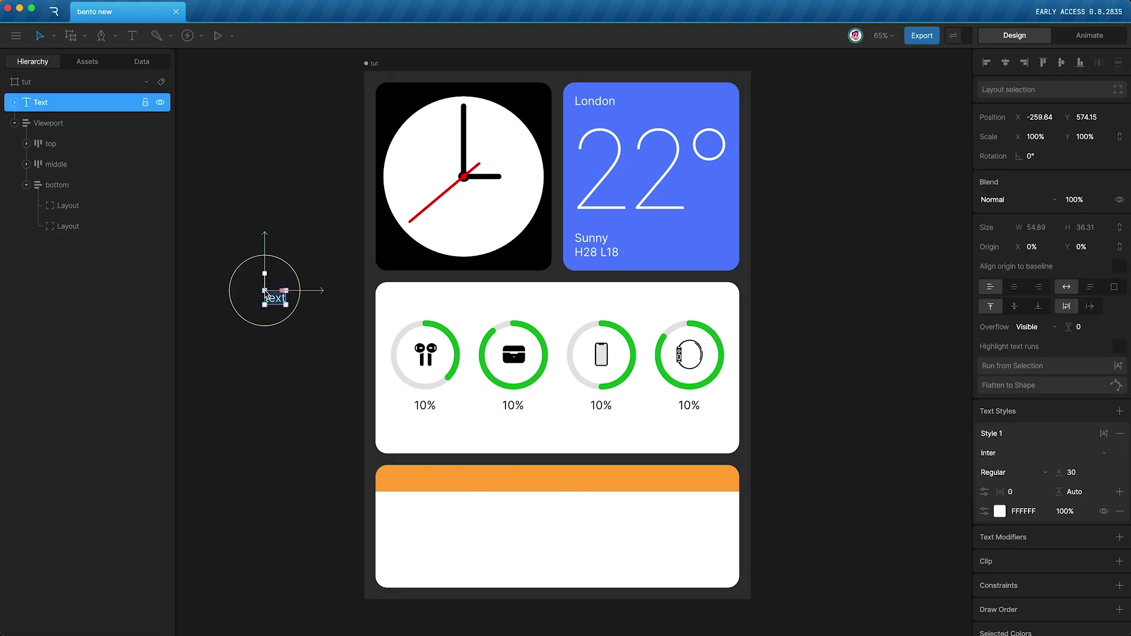
type("Notes")
key("Escape")
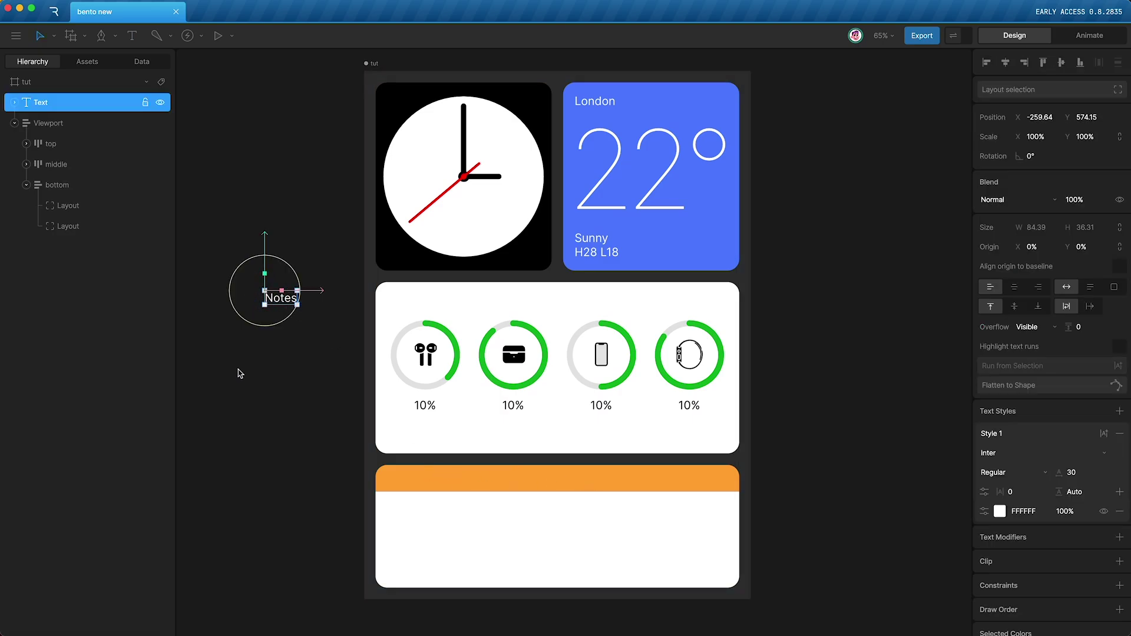
key("super+shift+l")
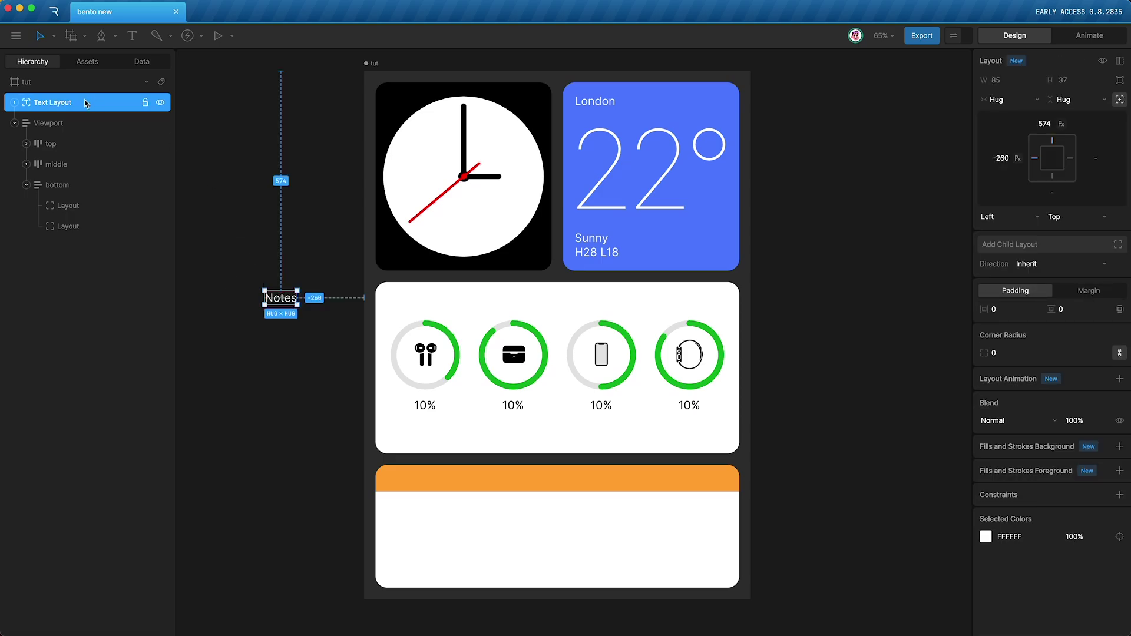
left_click_drag(74, 104, 74, 207)
Step: Draw a small ellipse about 36 by 37 beside the artboard and fill it with red FF3B3B
key("o")
left_click_drag(273, 228, 288, 242)
left_click(999, 345)
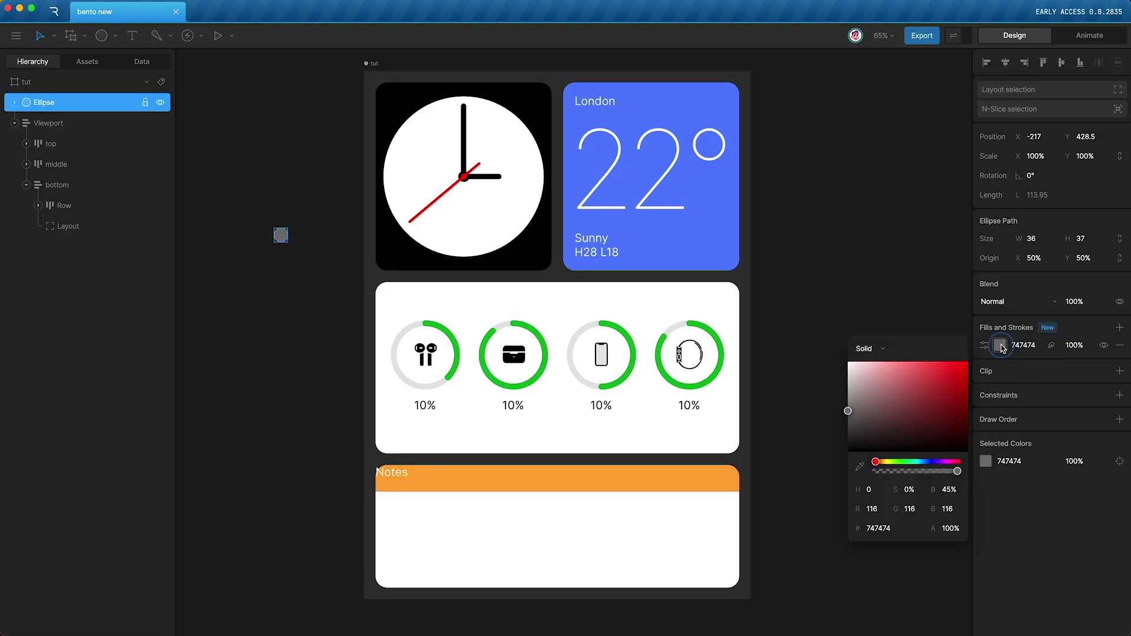
left_click(939, 361)
left_click(279, 239)
left_click(280, 236)
Step: Wrap the red ellipse in a layout and nest it in the orange row after the Notes text
key("ctrl+shift+l")
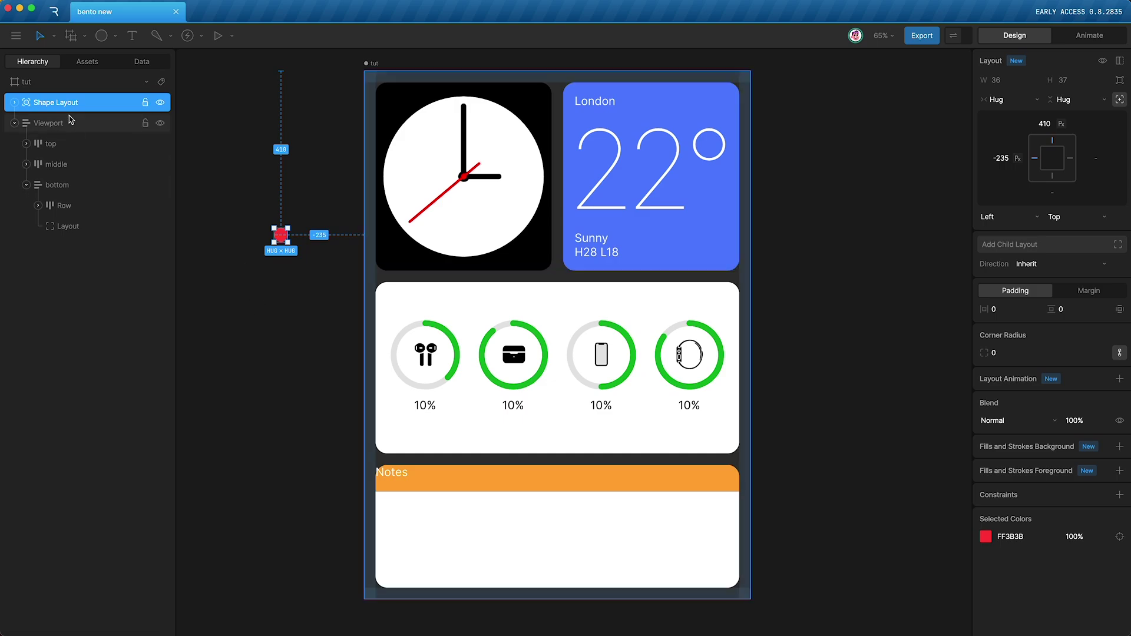
left_click(90, 103)
left_click_drag(90, 104, 79, 206)
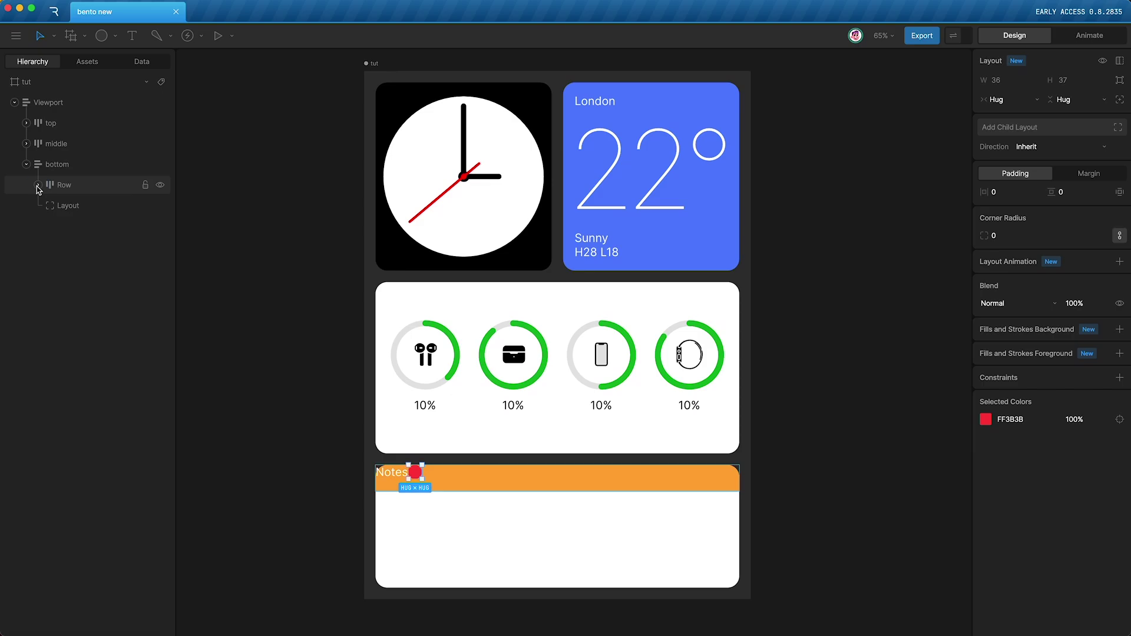
Step: Expand the orange row and rename it "yellow section"
left_click(37, 186)
left_click(68, 186)
double_click(68, 186)
type("yellow section")
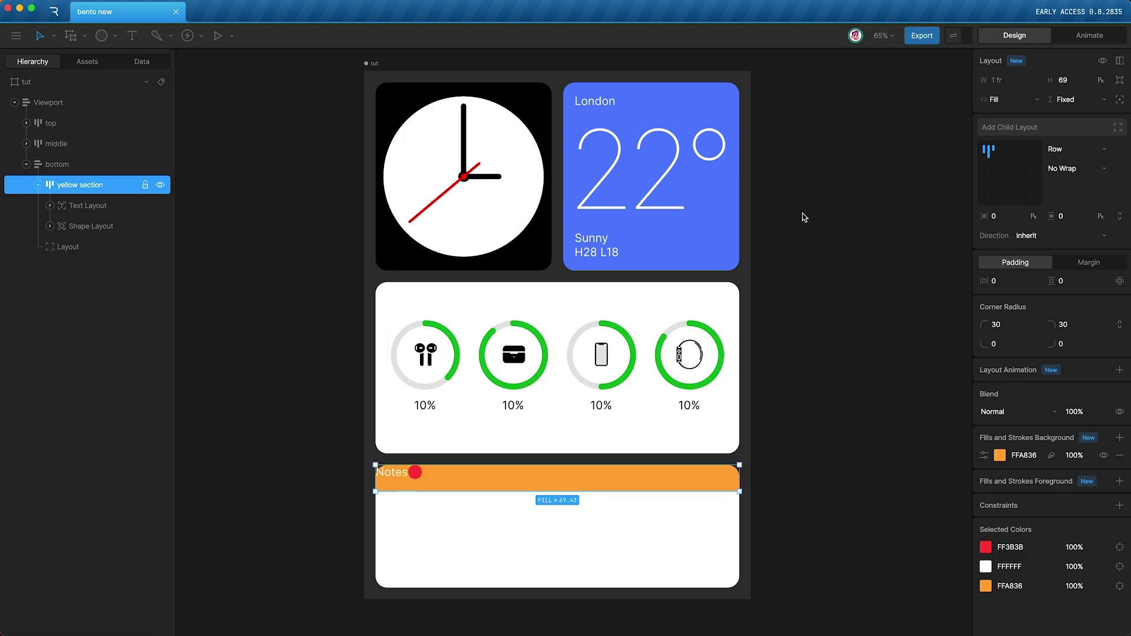
Step: Centre the yellow section's children vertically, spread them to opposite ends and set the horizontal padding to 20
left_click(1009, 175)
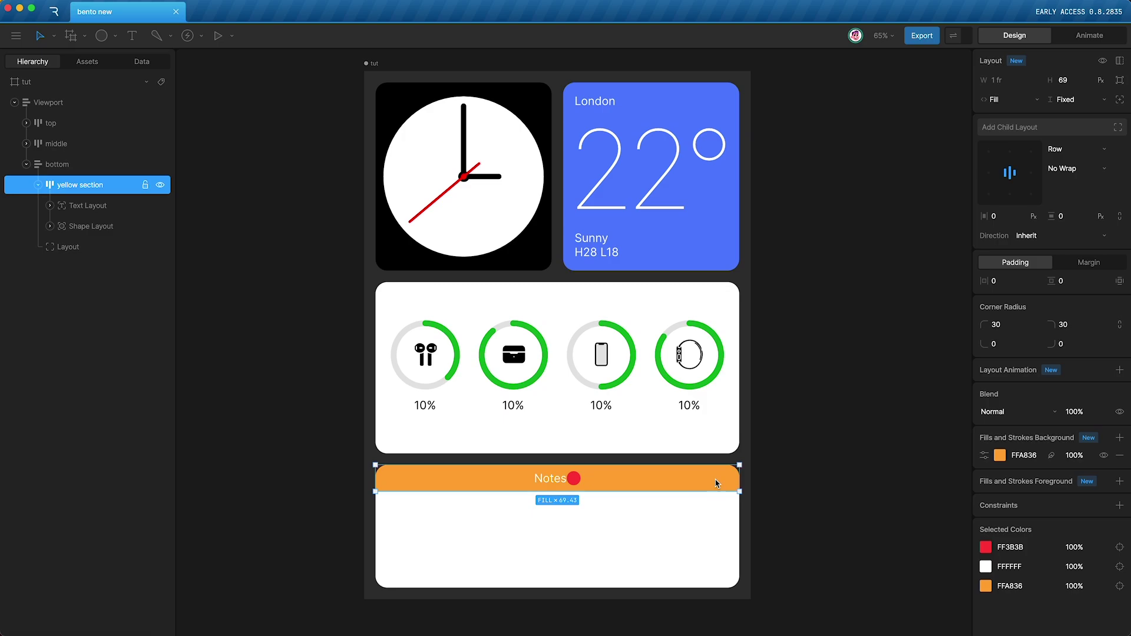
left_click(1010, 176)
left_click(1002, 283)
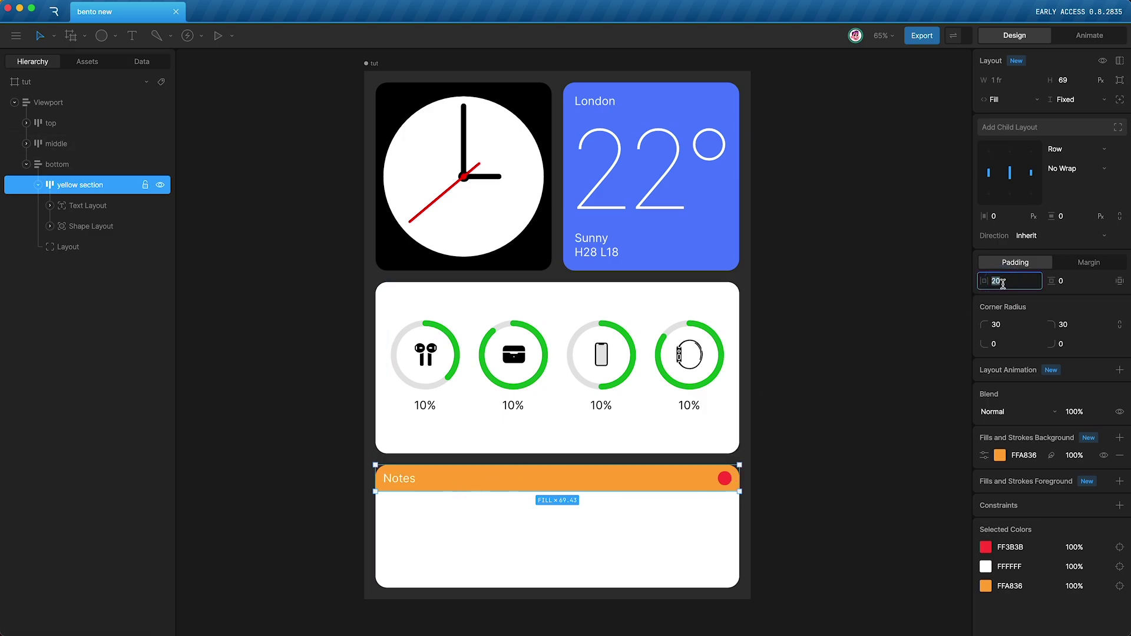
left_click(289, 401)
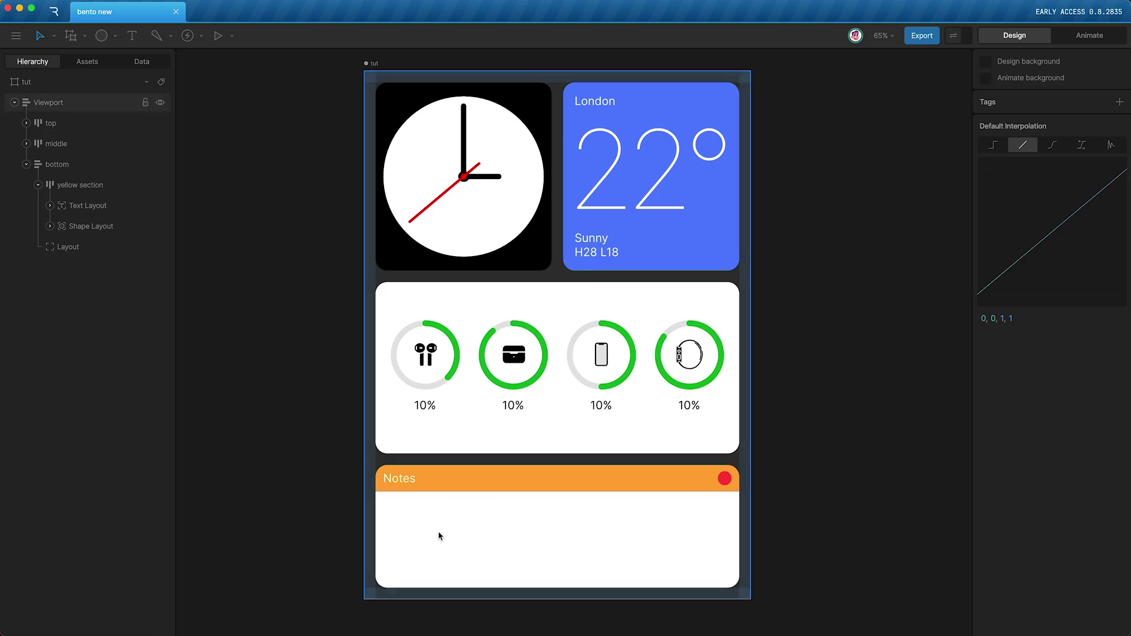
Step: Create the text "text example" beside the artboard and set its fill to black 000000
key("t")
left_click(239, 288)
type("tex")
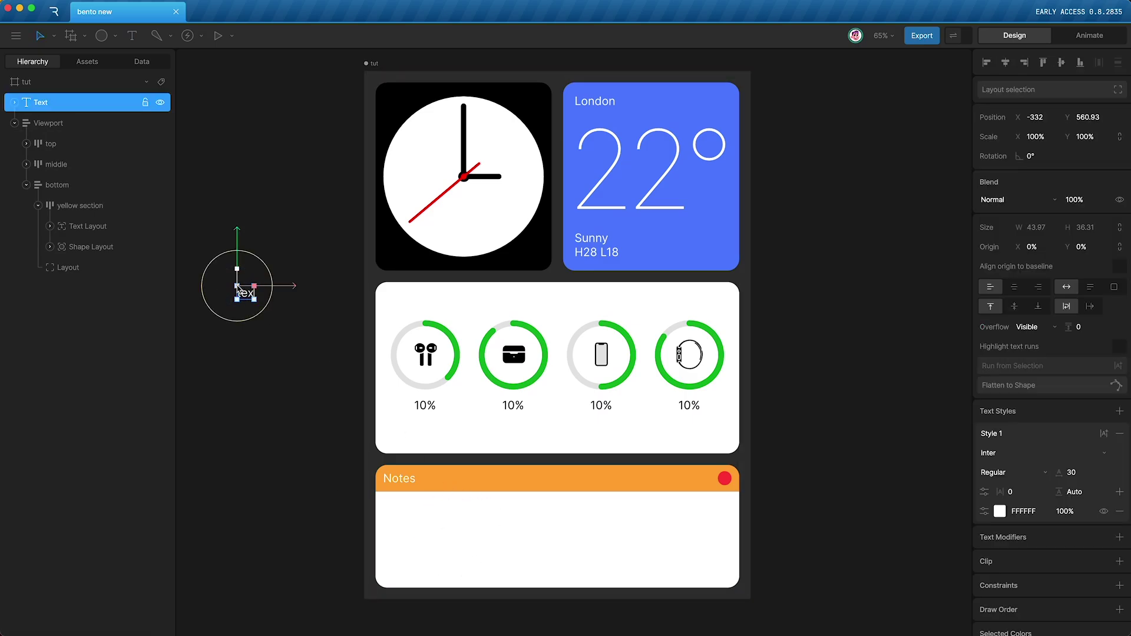
type("t example")
left_click(1024, 511)
type("000")
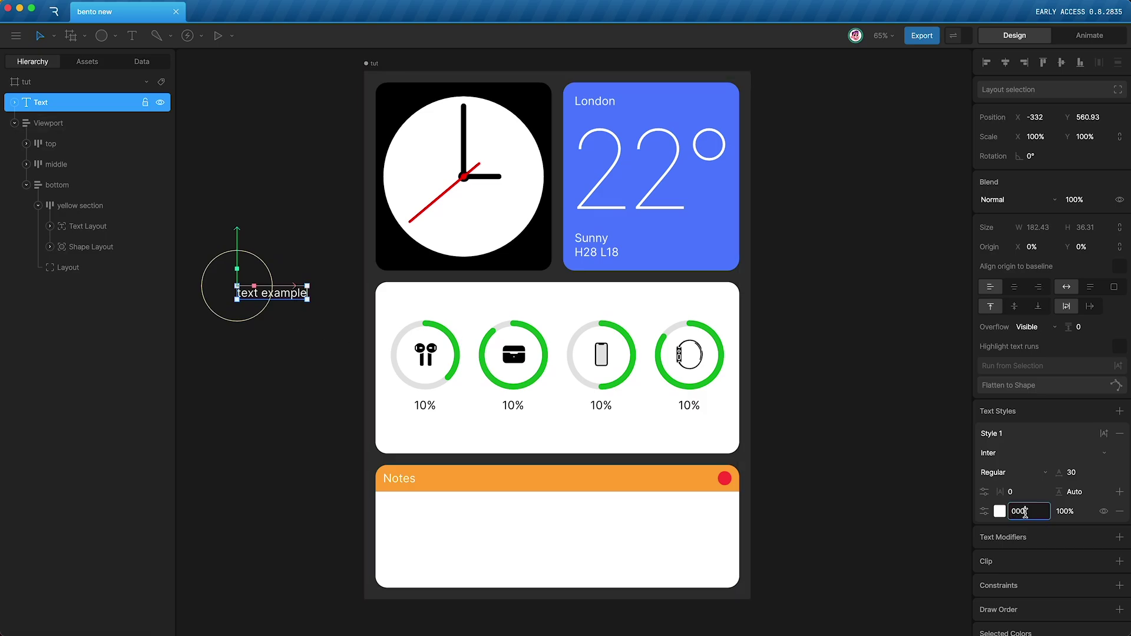
key("Return")
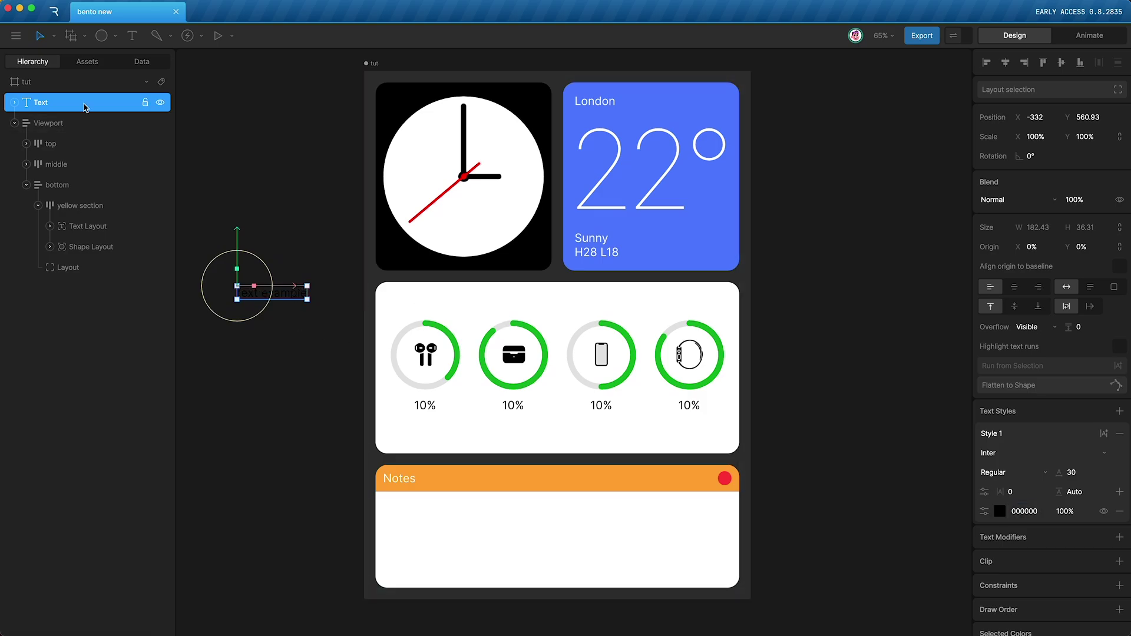
Step: Wrap the black text in a layout nested inside the white layout, and rename the white parent "white section"
key("shift+l")
left_click_drag(90, 106, 70, 271)
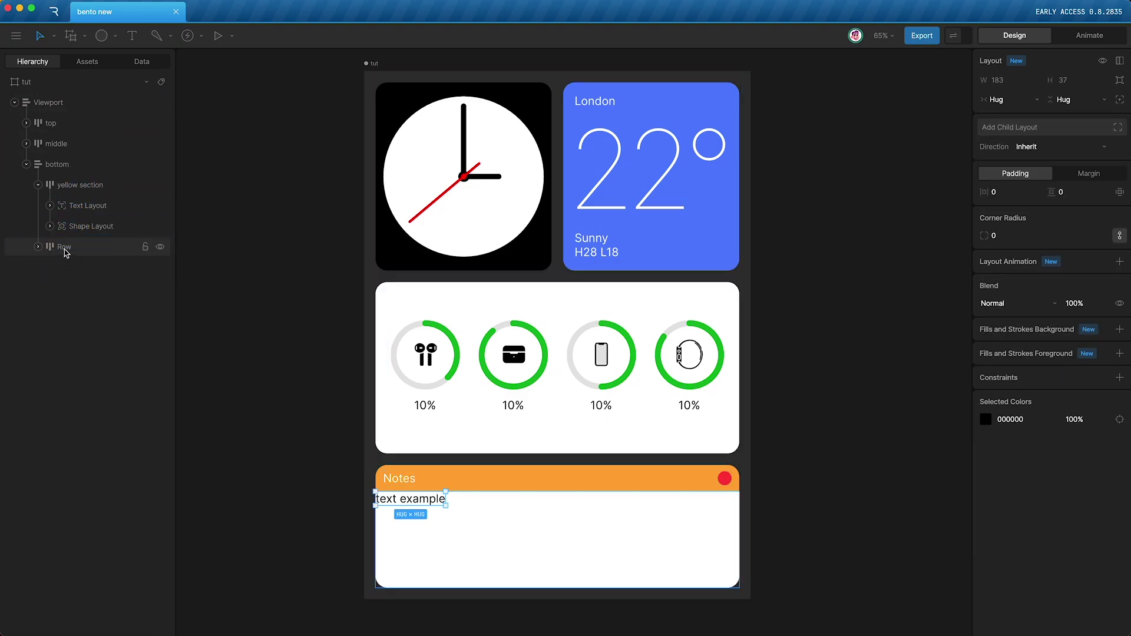
left_click(62, 247)
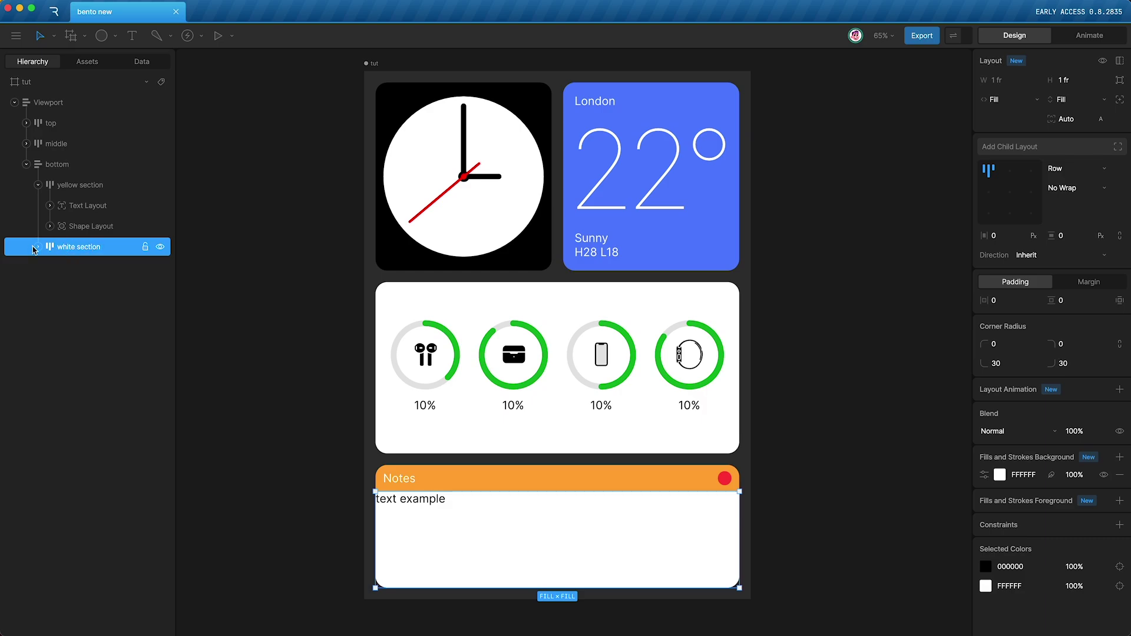
Step: Duplicate the text layout in the white section and set the section's direction to Column
left_click(38, 248)
left_click(84, 271)
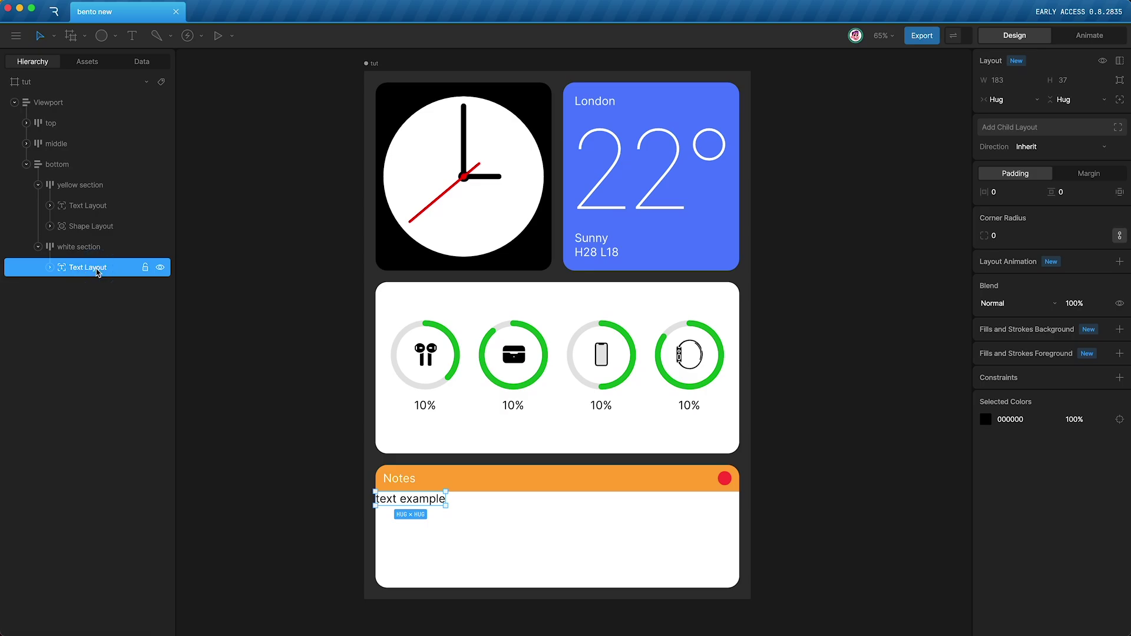
key("super+d")
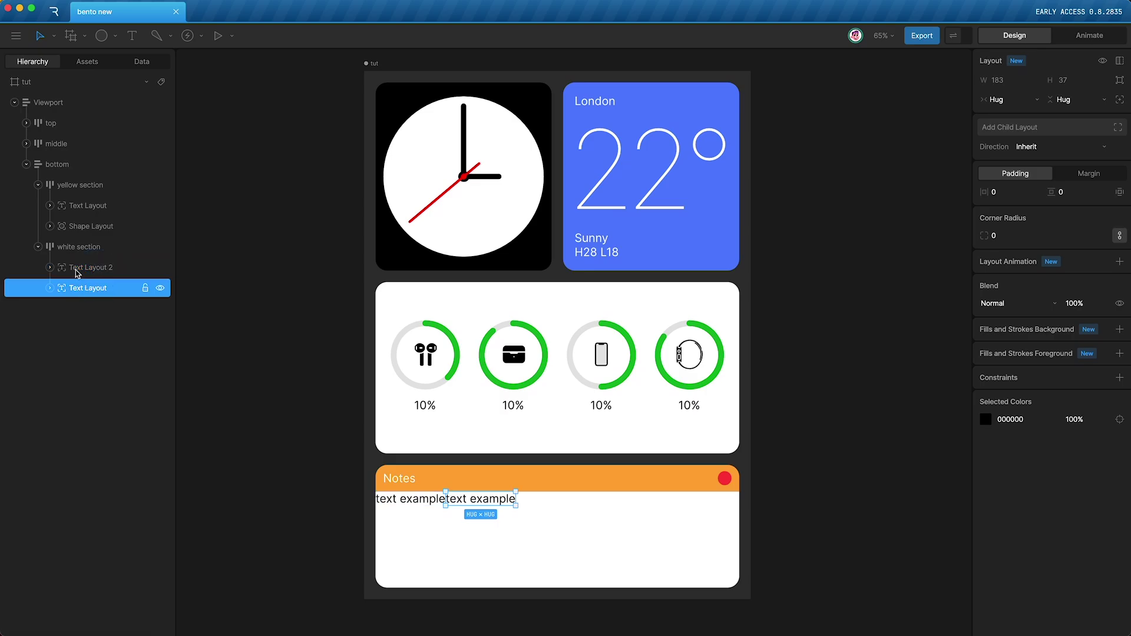
left_click(75, 248)
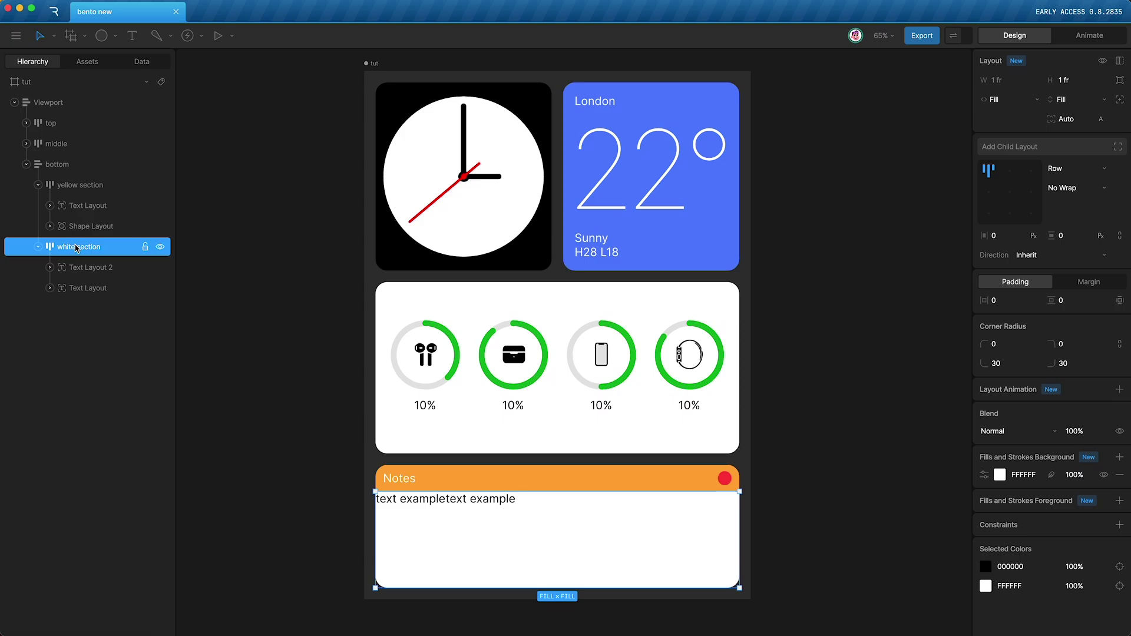
left_click(1077, 169)
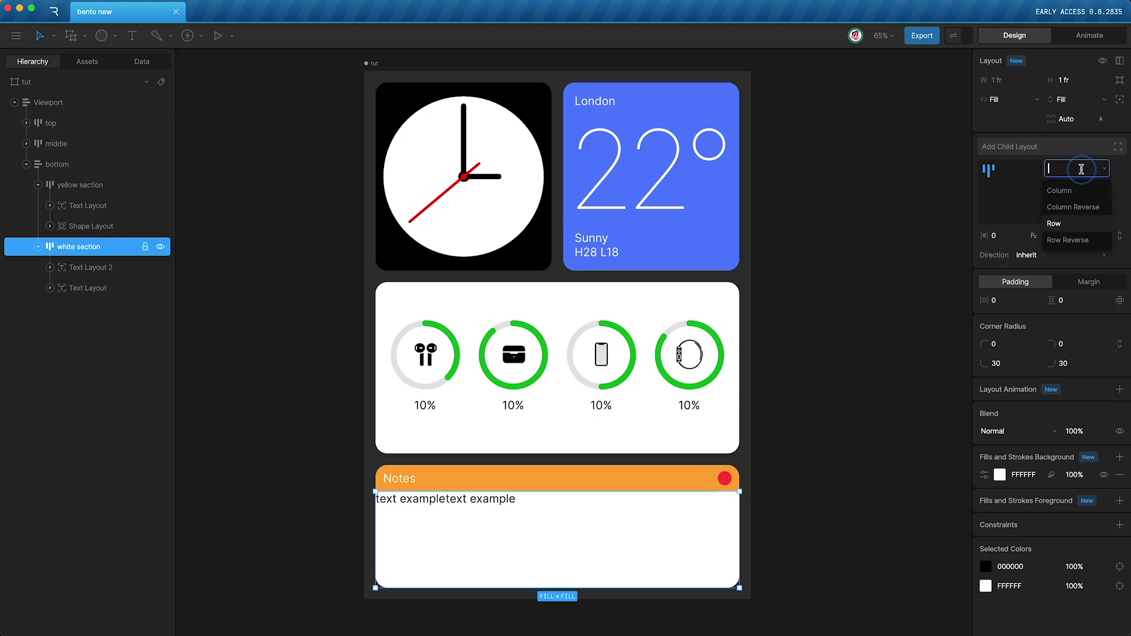
left_click(1068, 192)
Step: Set the opacity of the lower "text example" layout to 50%
left_click(410, 513)
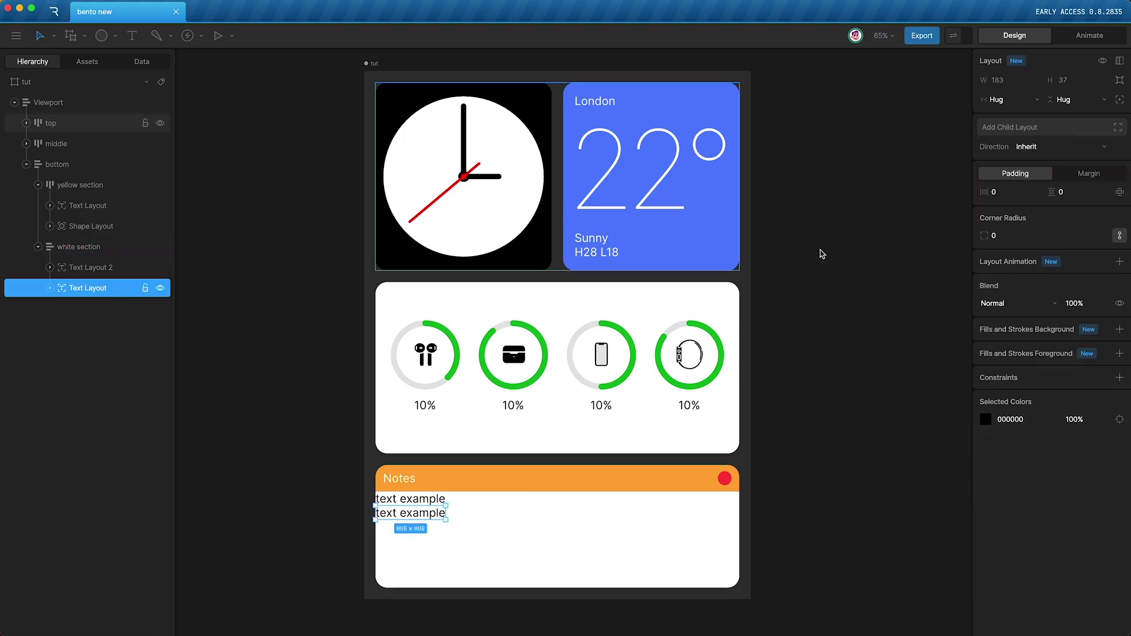
left_click(1070, 303)
type("50")
key("Return")
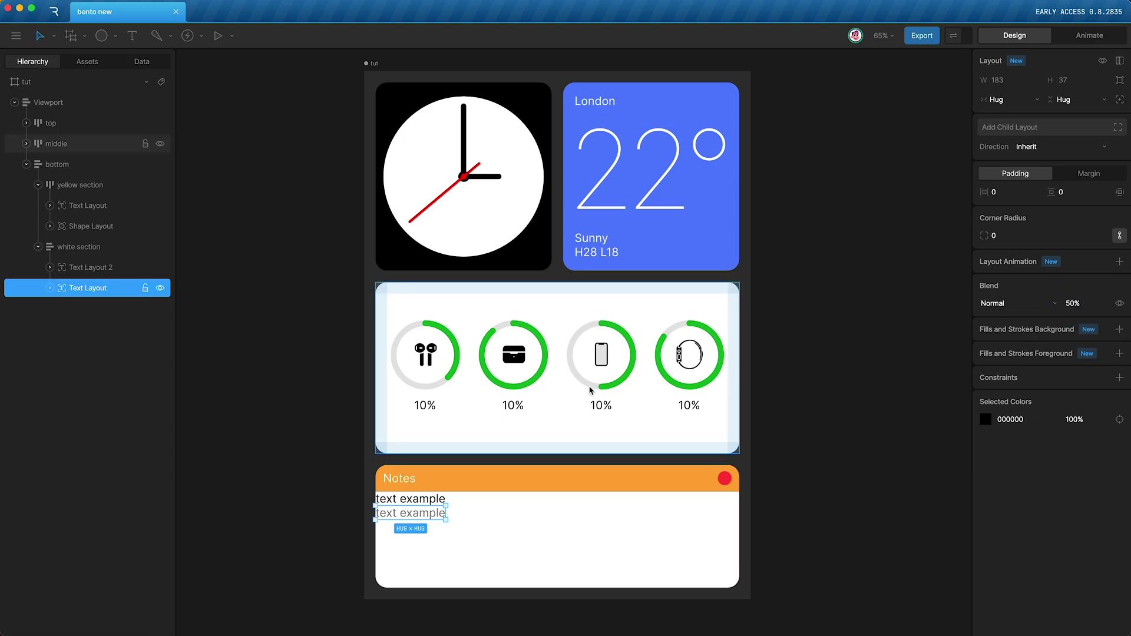
left_click(307, 459)
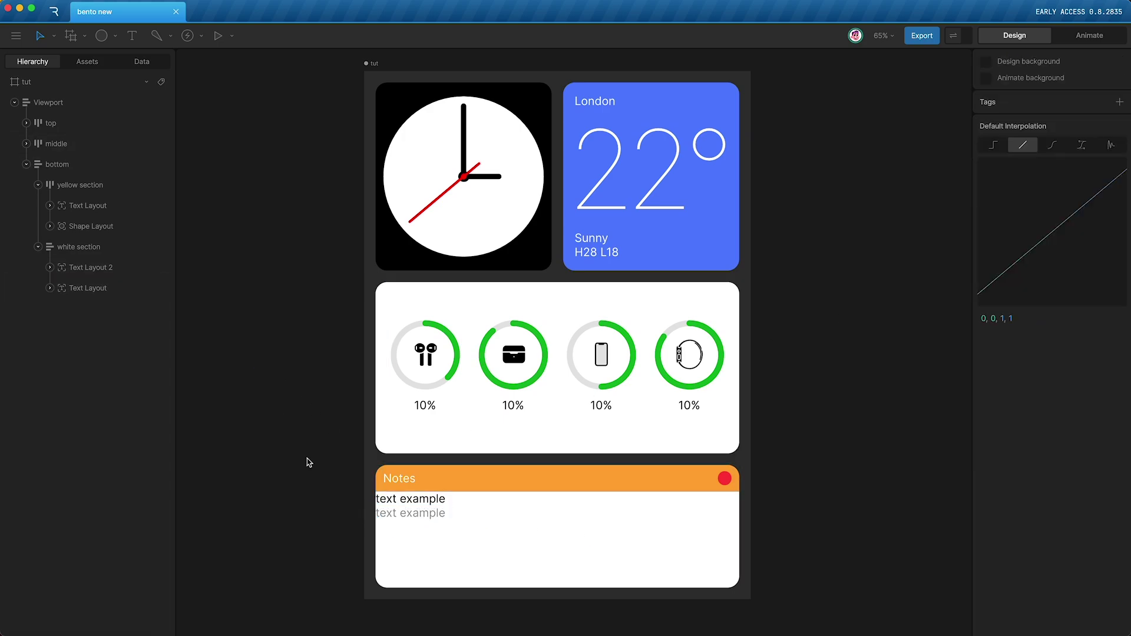
Step: Wrap the two text layouts of the white section together in a new column layout
left_click(107, 252)
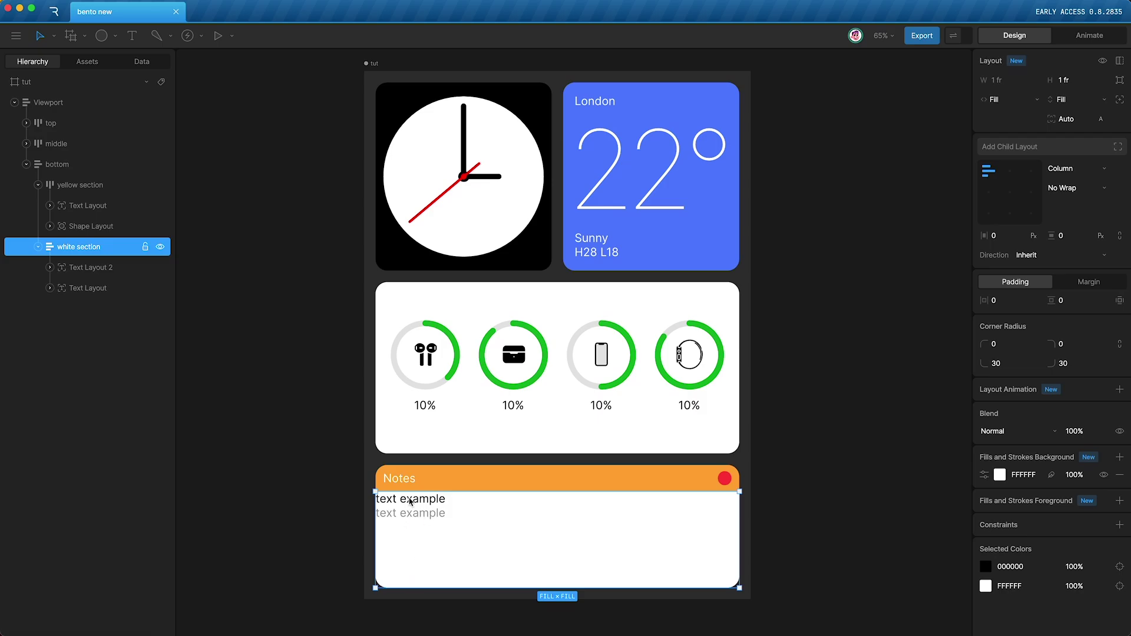
left_click(90, 270)
left_click(91, 290, "shift")
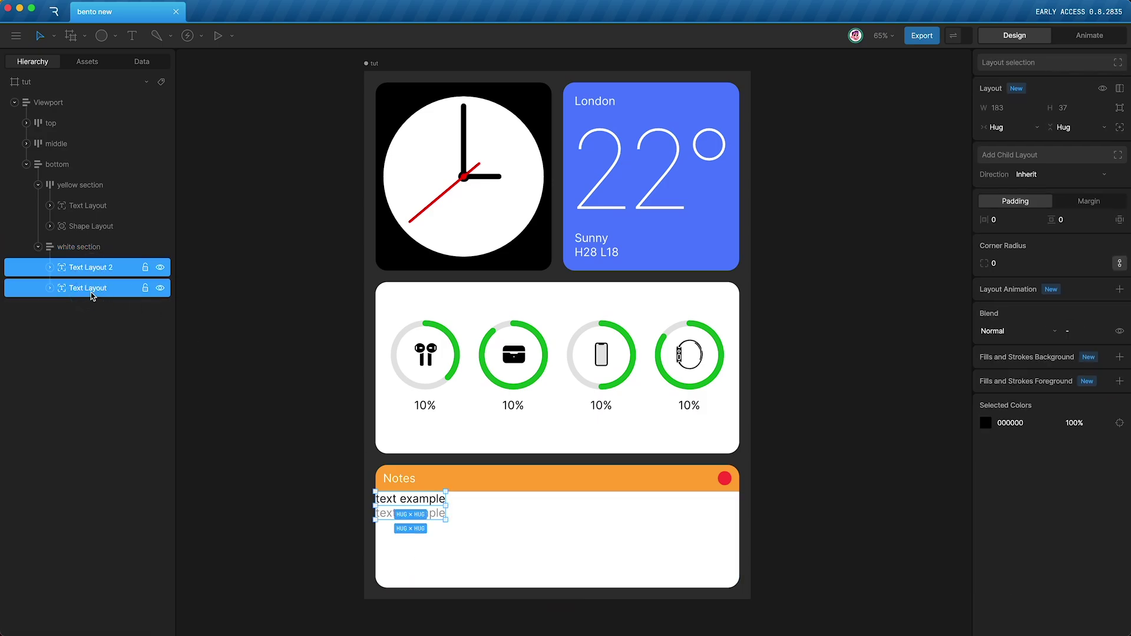
key("shift+a")
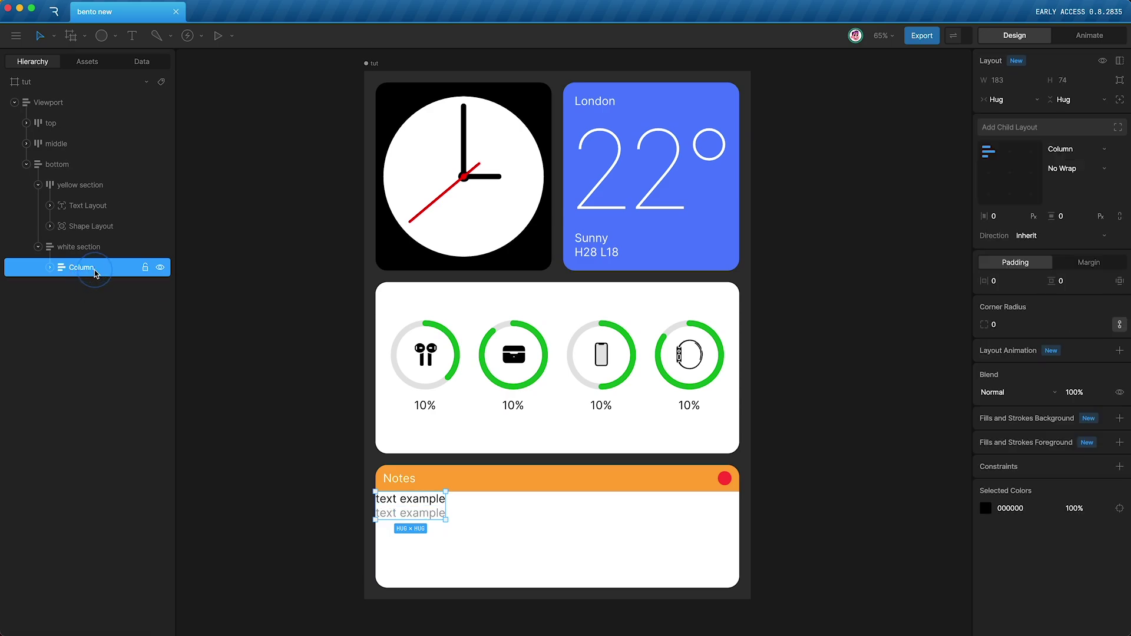
Step: Set the new column's width and height to Fill and align its texts left and vertically centred
left_click(995, 101)
left_click(995, 117)
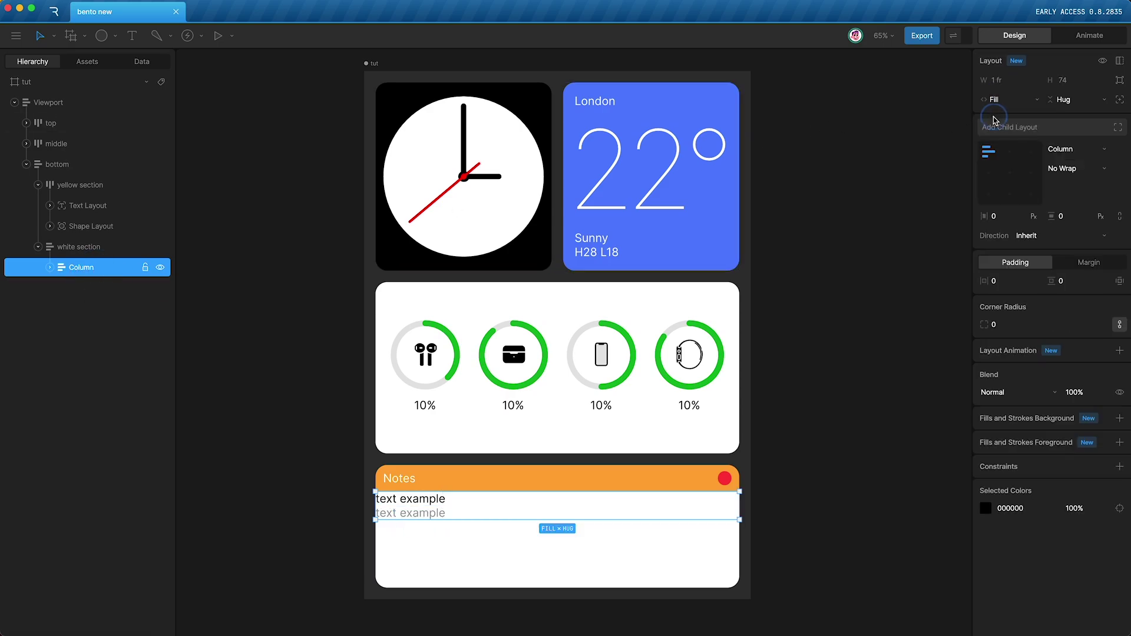
left_click(1066, 100)
left_click(1065, 116)
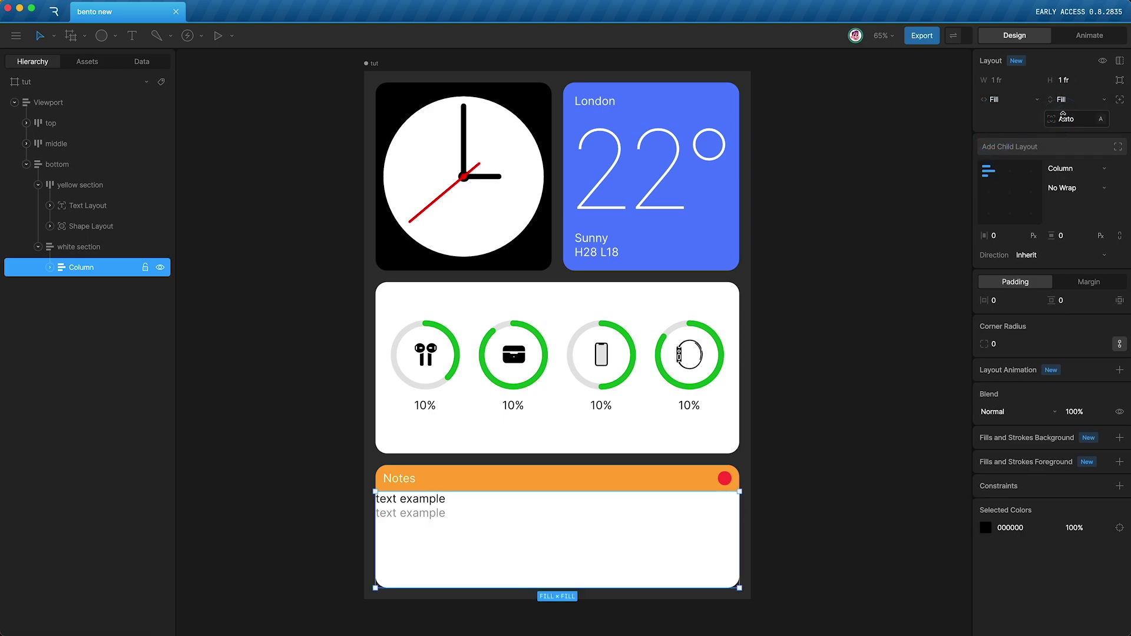
left_click(991, 197)
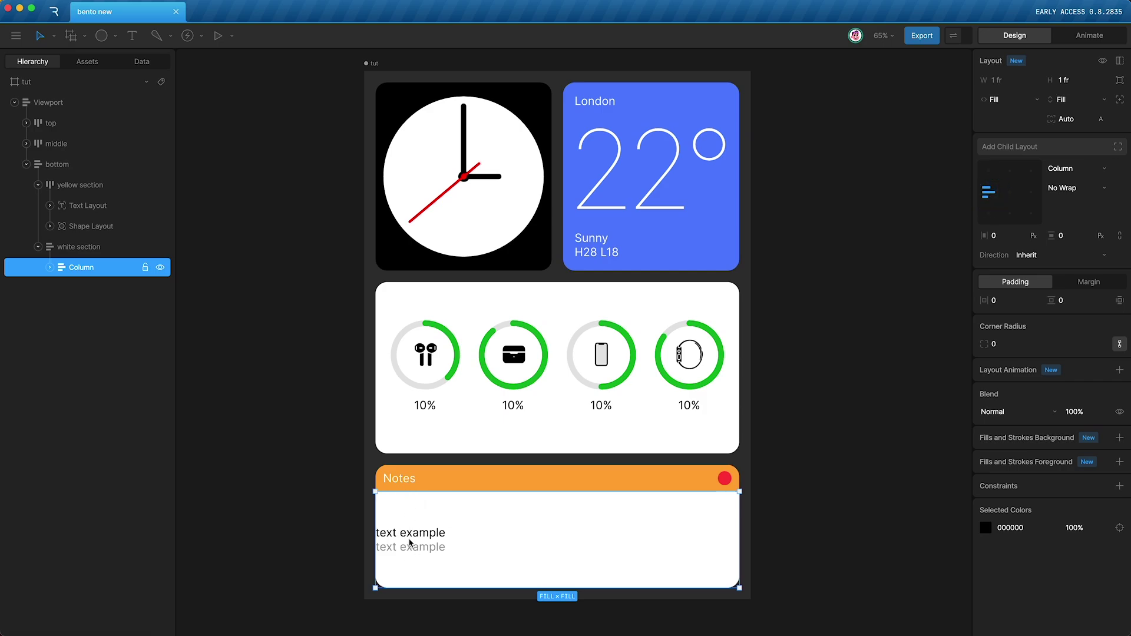
Step: Duplicate the two-line text column within the white section
left_click(94, 268)
key("super+d")
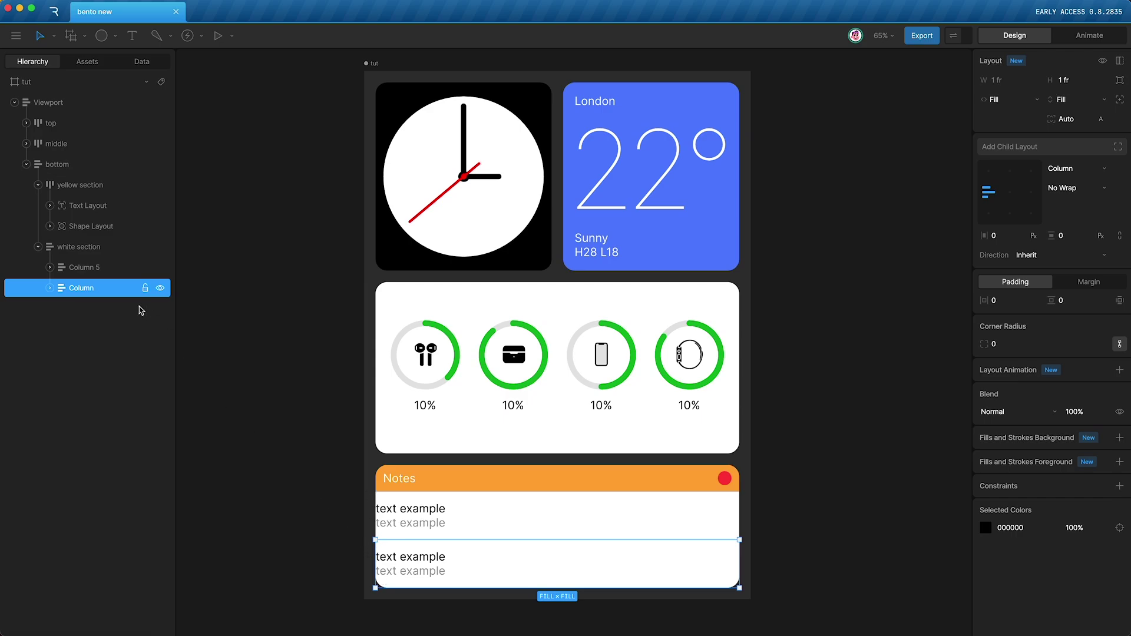
left_click(80, 245)
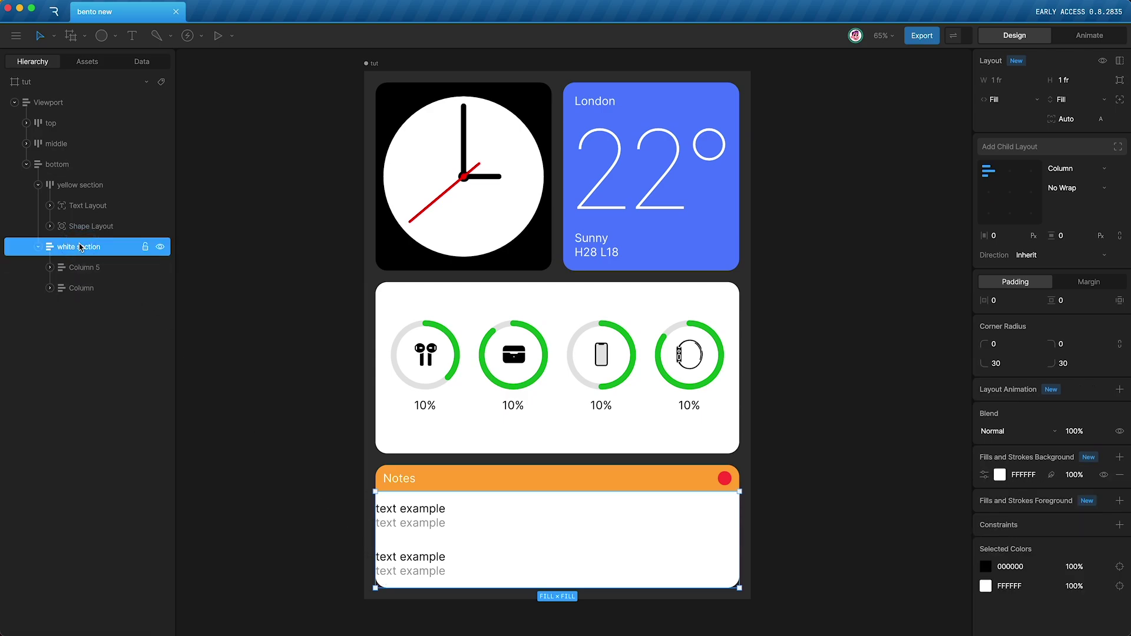
Step: Set the horizontal padding of the white section layout to 30
left_click(1002, 300)
type("30")
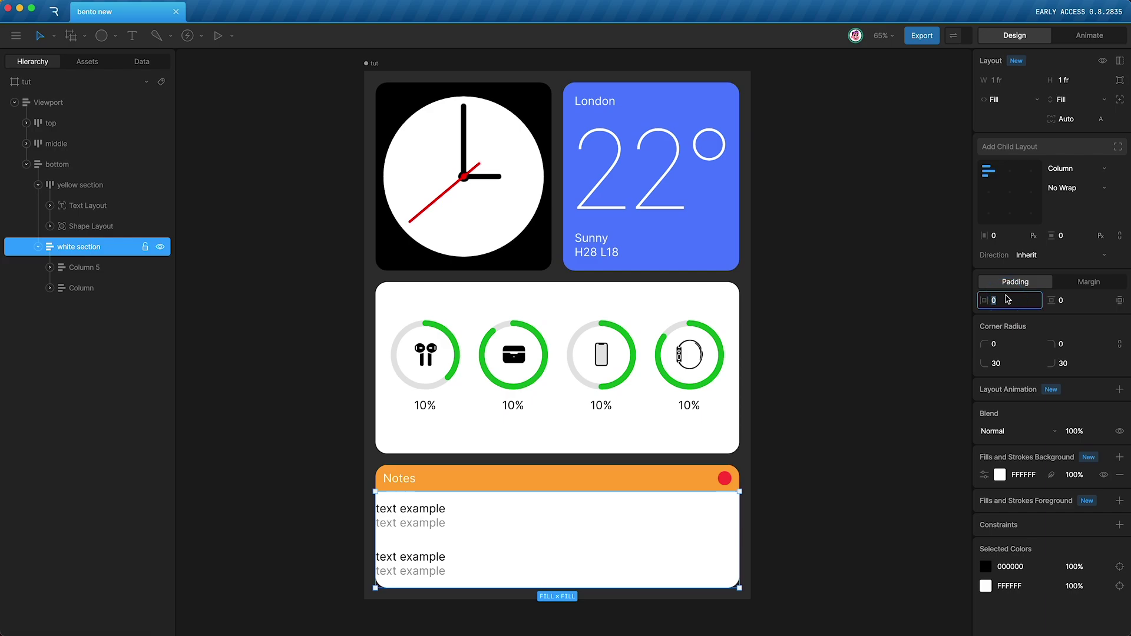
key("Return")
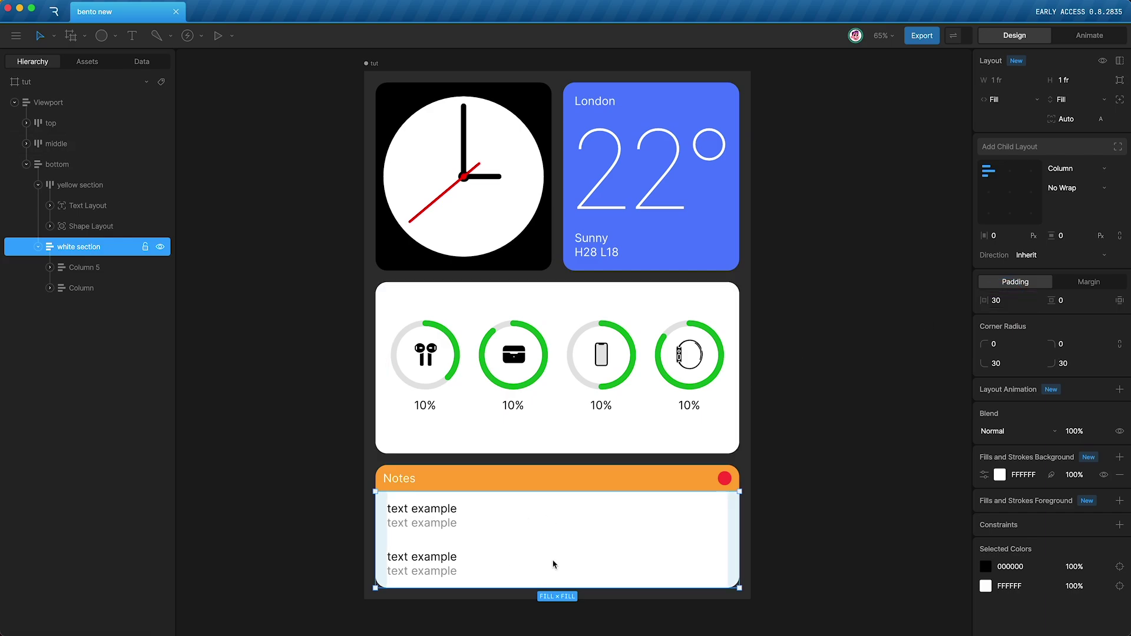
left_click(298, 341)
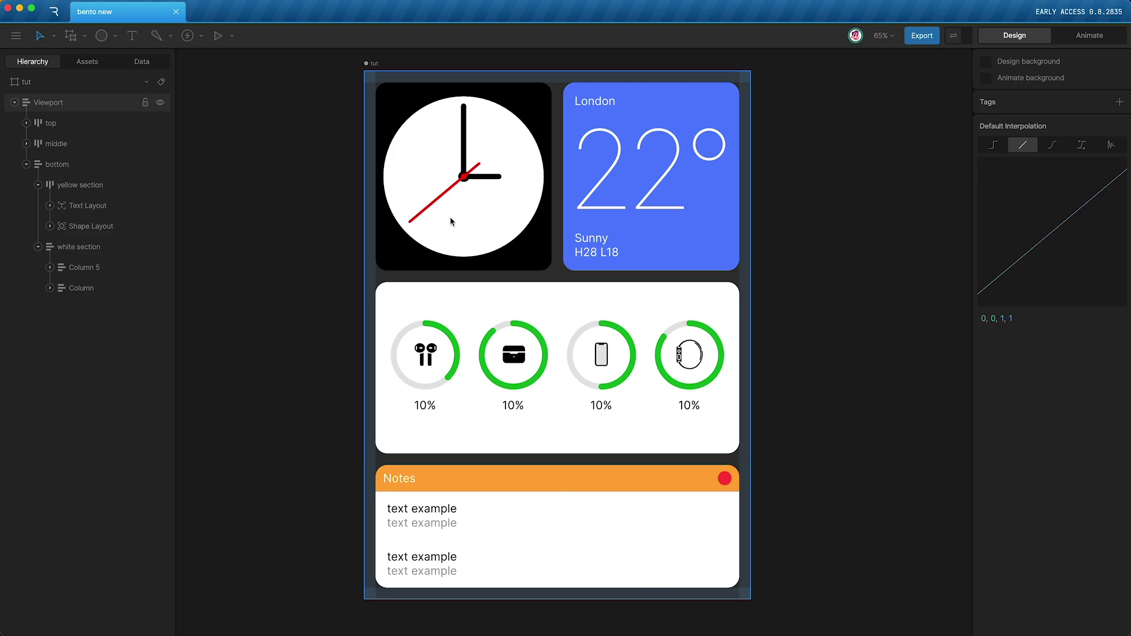
Step: Set the base size of the top, middle and bottom layouts to 0 px
left_click(26, 164)
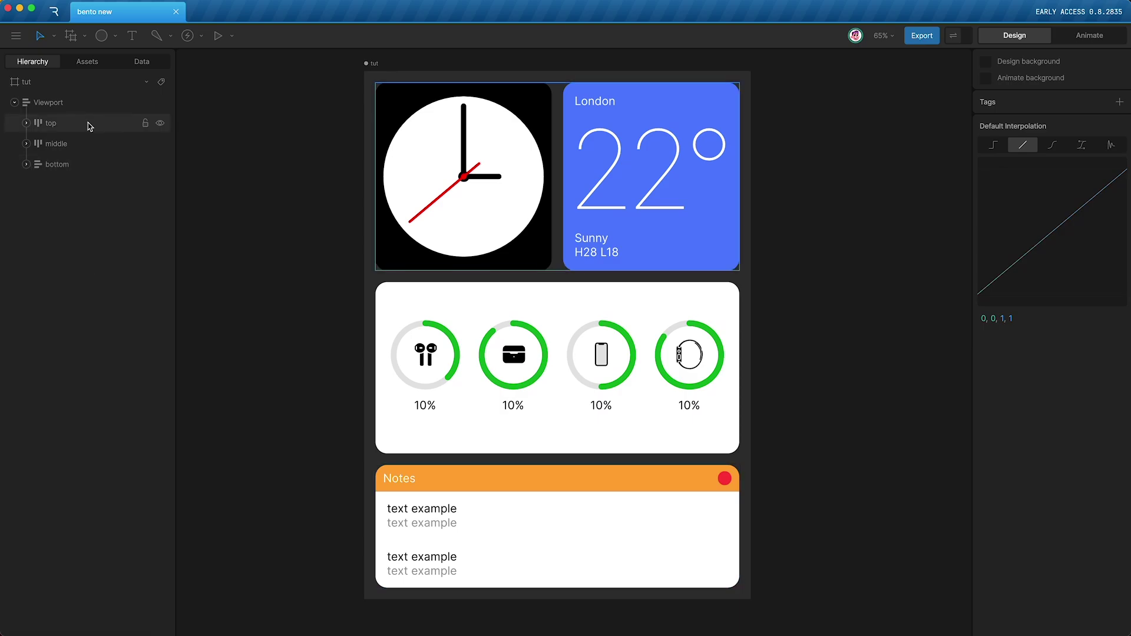
left_click(91, 123)
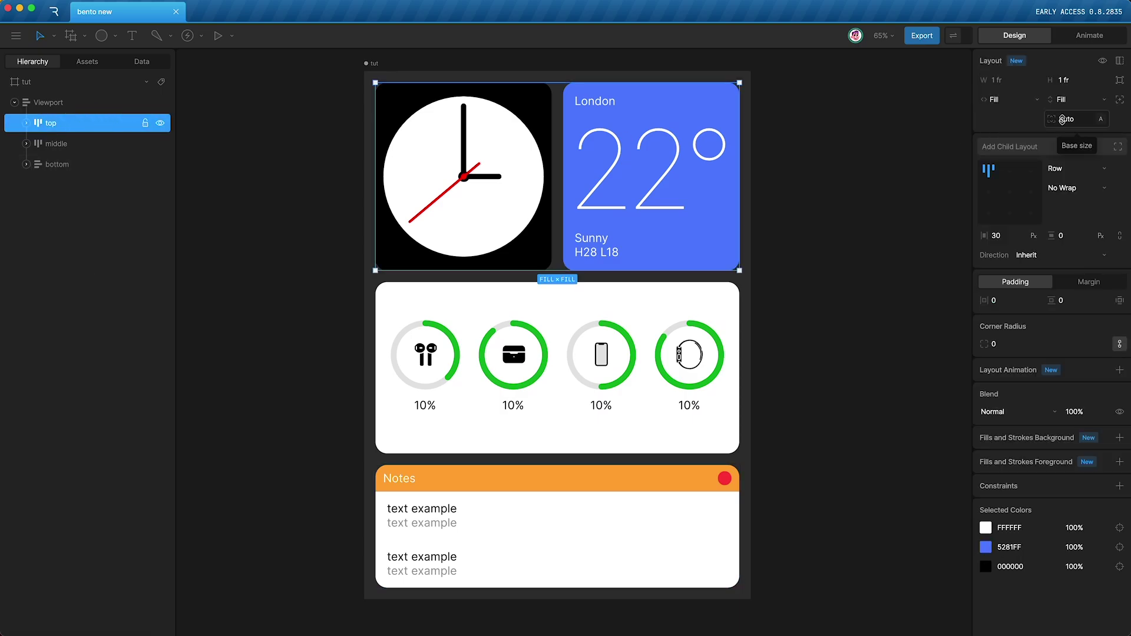
left_click(1068, 117)
type("0")
key("Return")
left_click(71, 143)
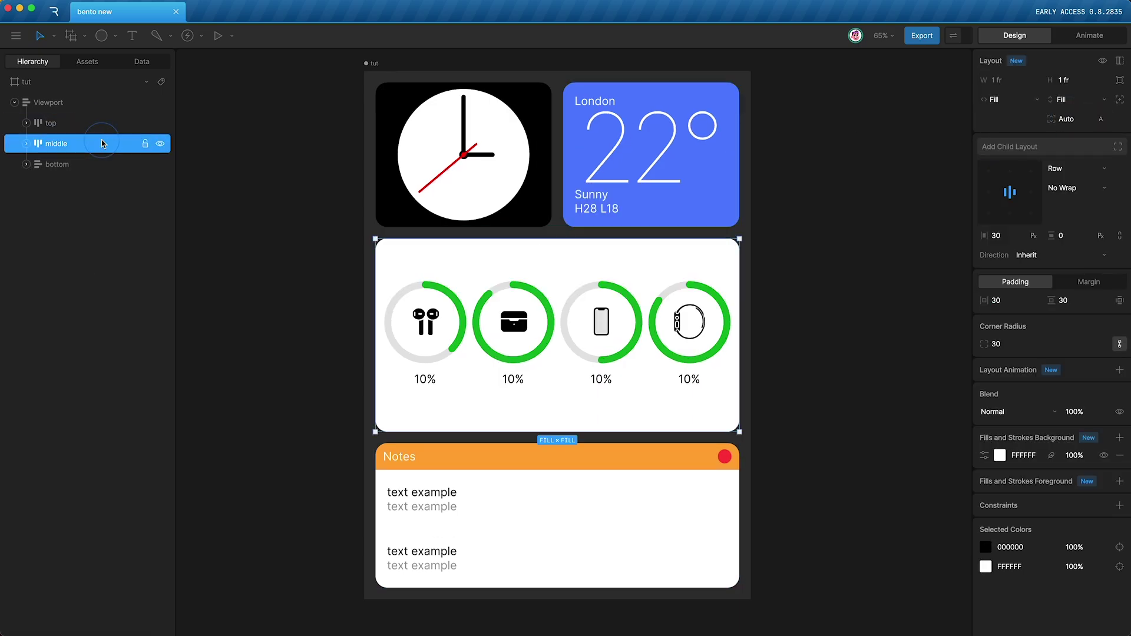
left_click(1065, 117)
type("0")
key("Return")
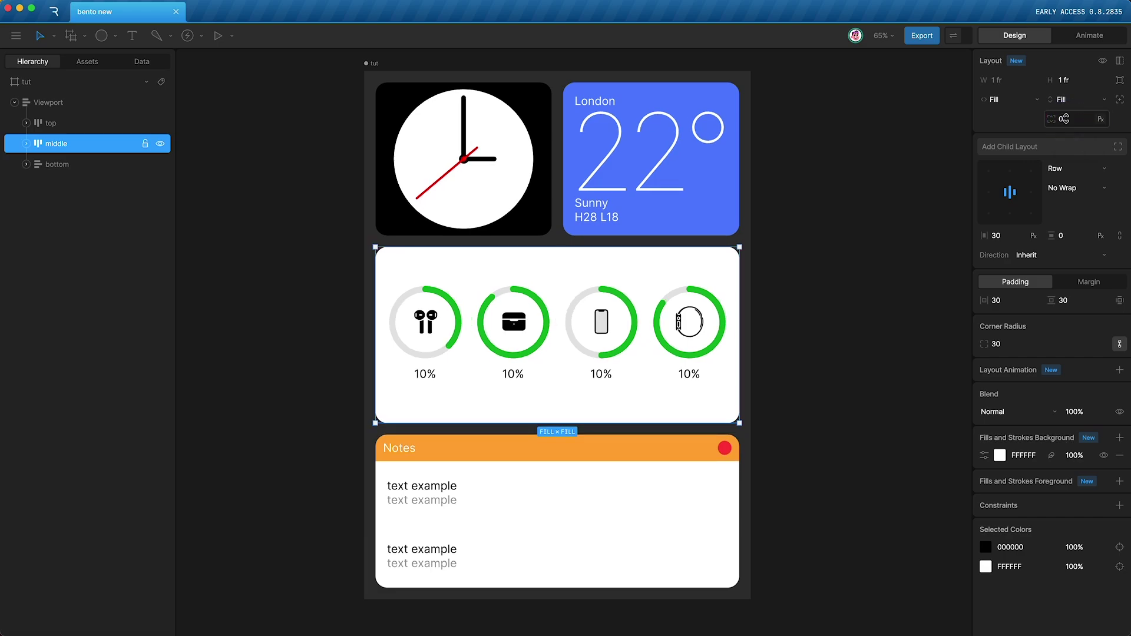
left_click(77, 164)
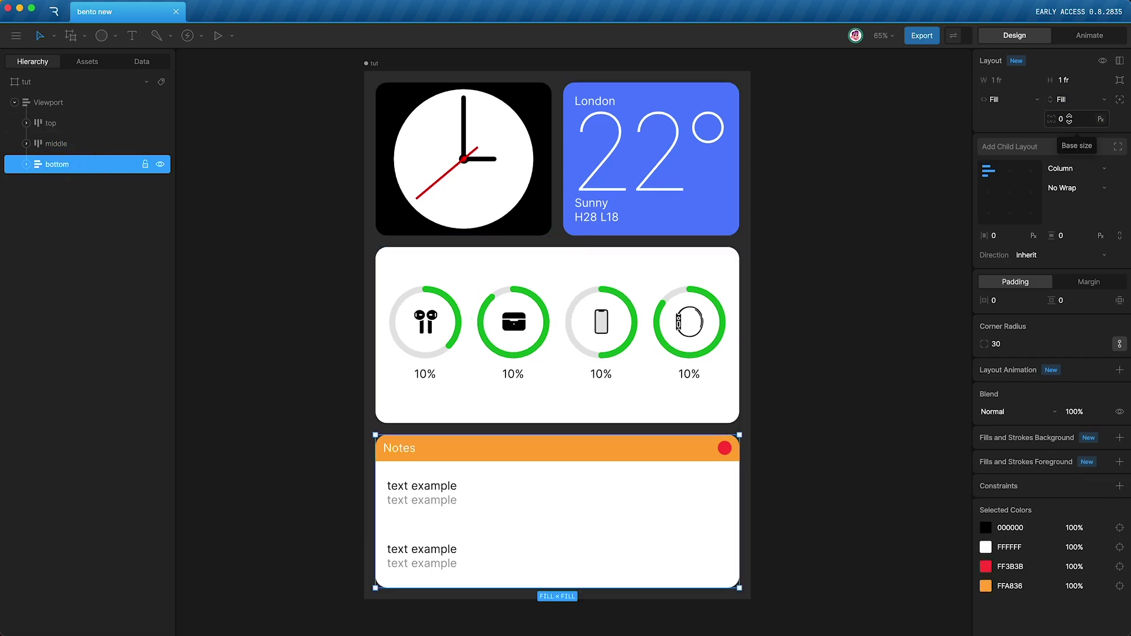
left_click(571, 361)
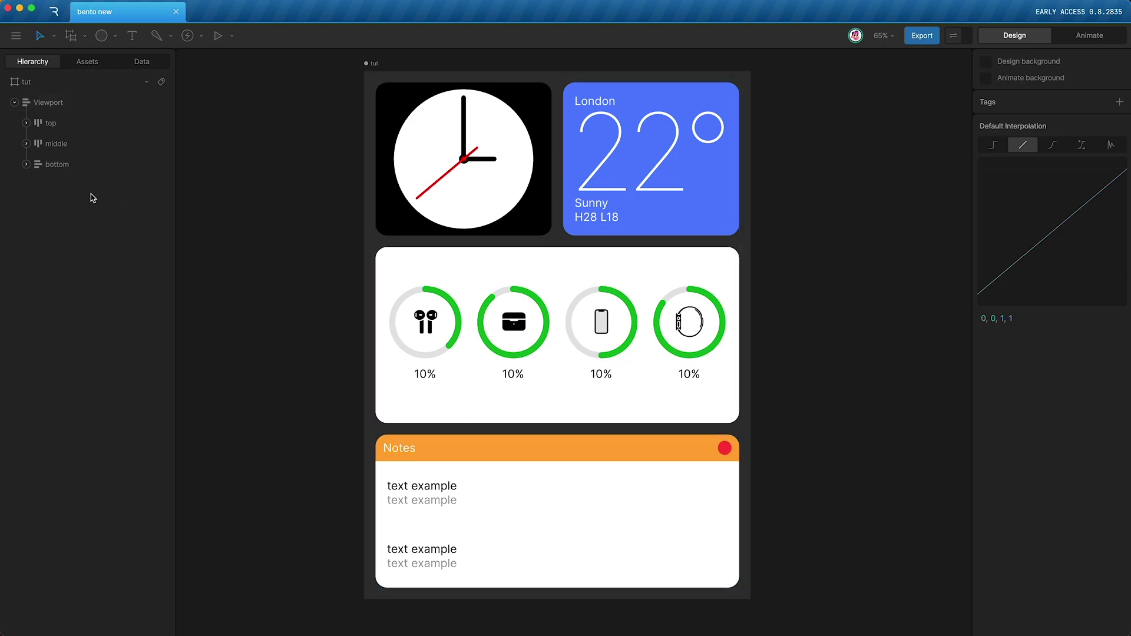
Step: Compare the padding of the three rows and set the base size of the top and bottom layouts to 60 px
left_click(86, 129)
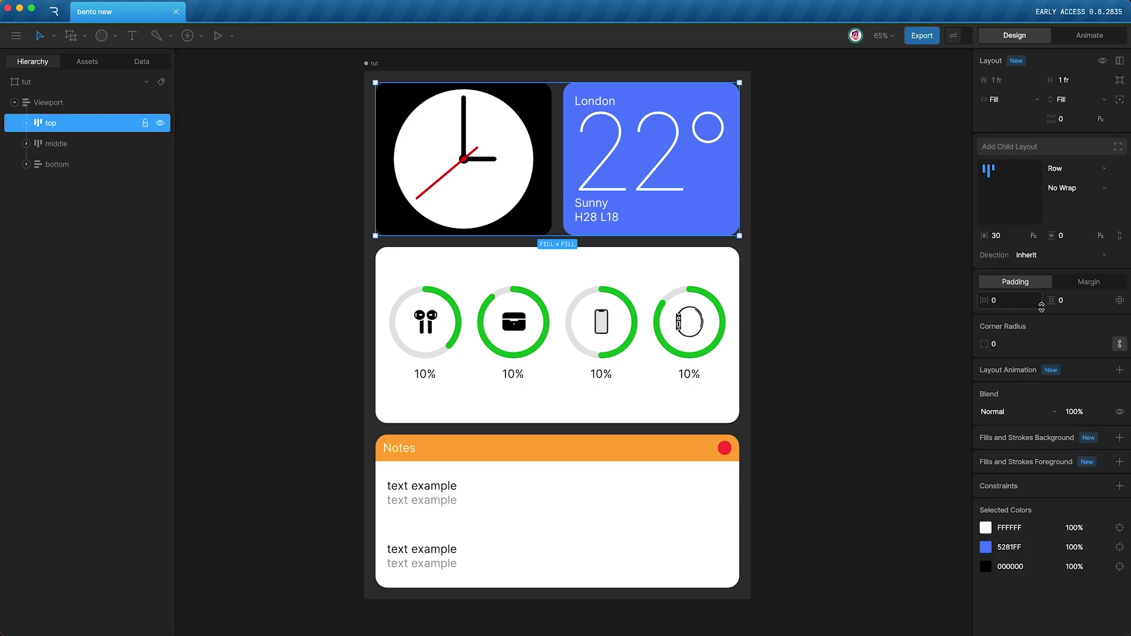
left_click(72, 146)
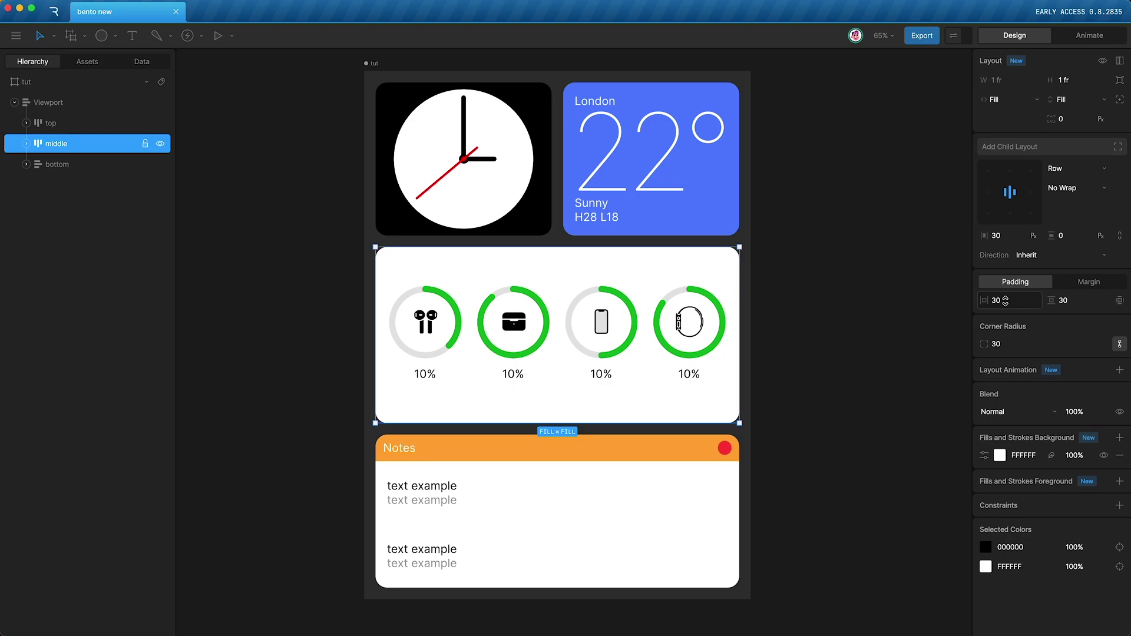
left_click(89, 168)
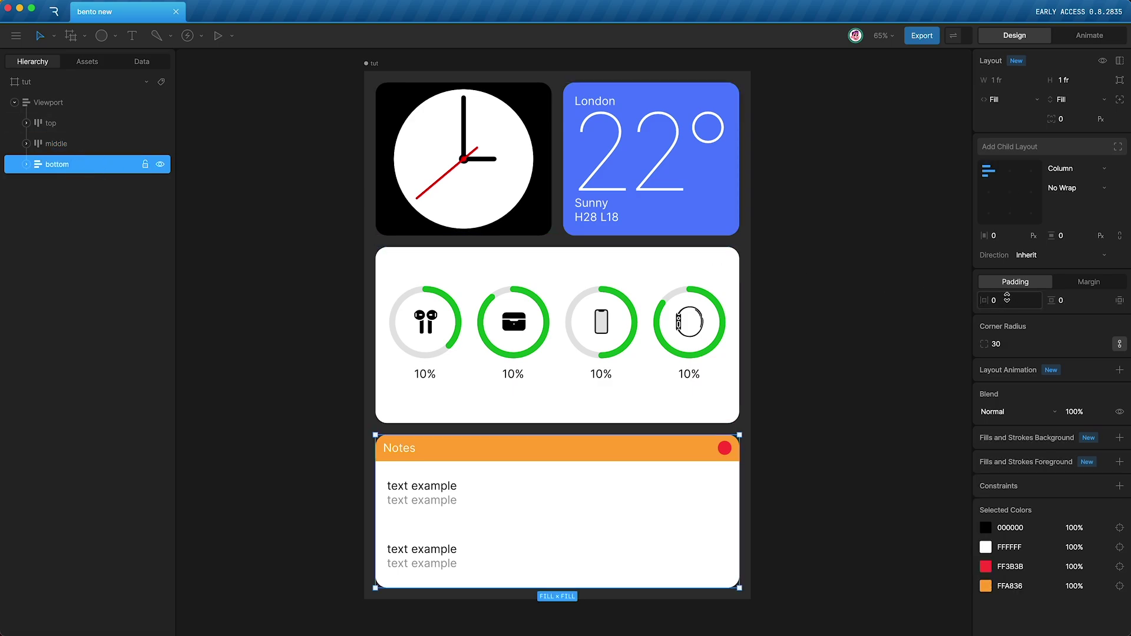
left_click(321, 192)
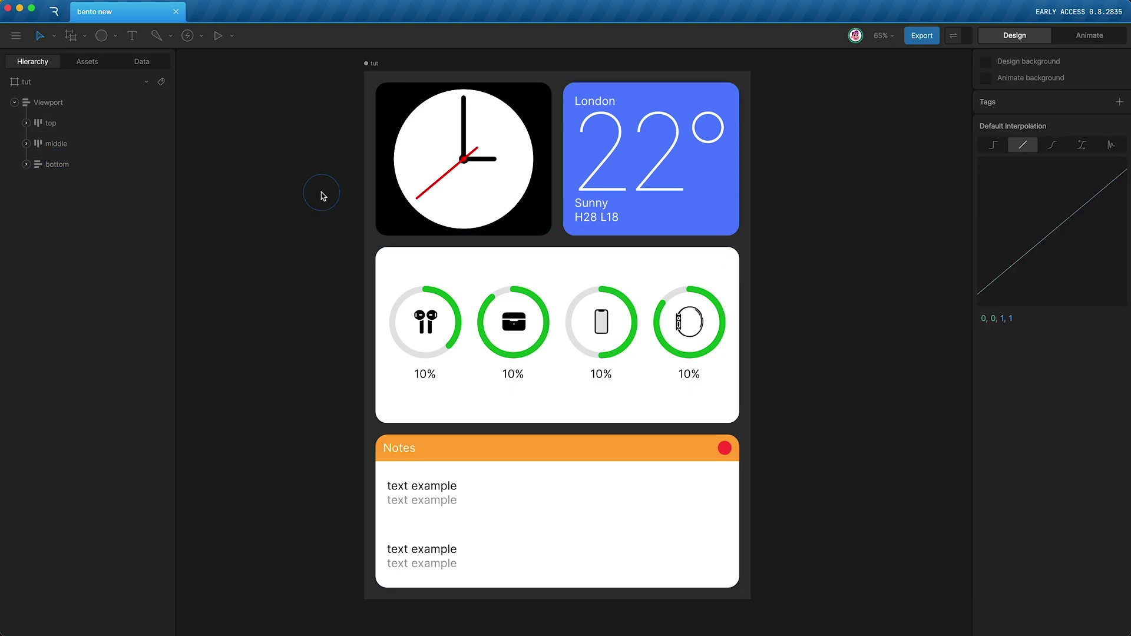
left_click(97, 124)
left_click(95, 165, "shift")
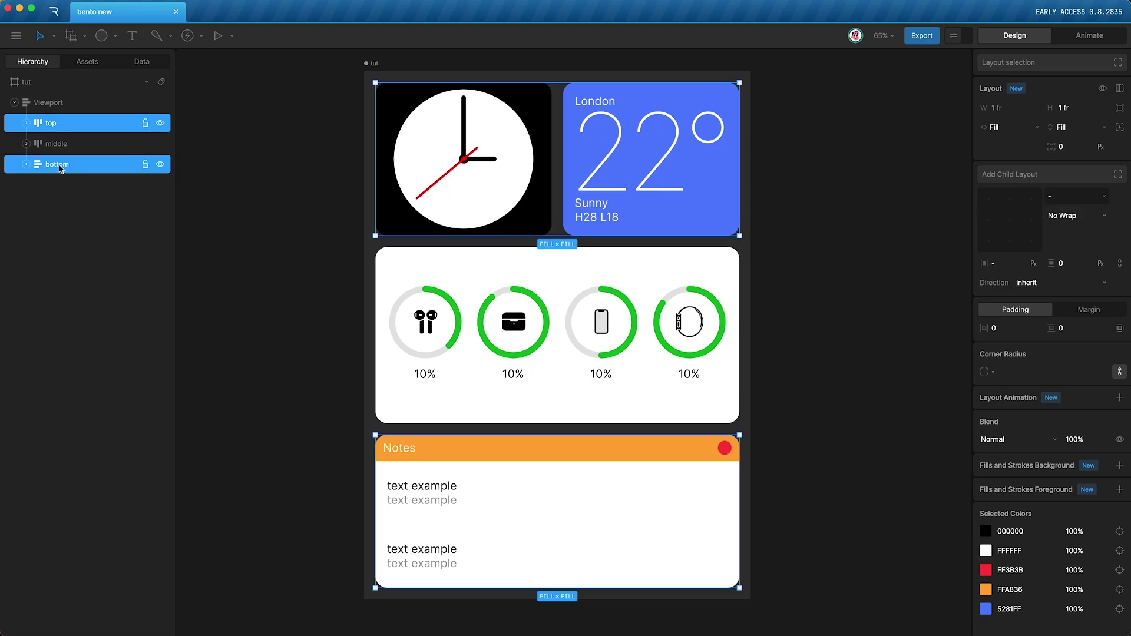
left_click(1073, 147)
type("60")
key("Return")
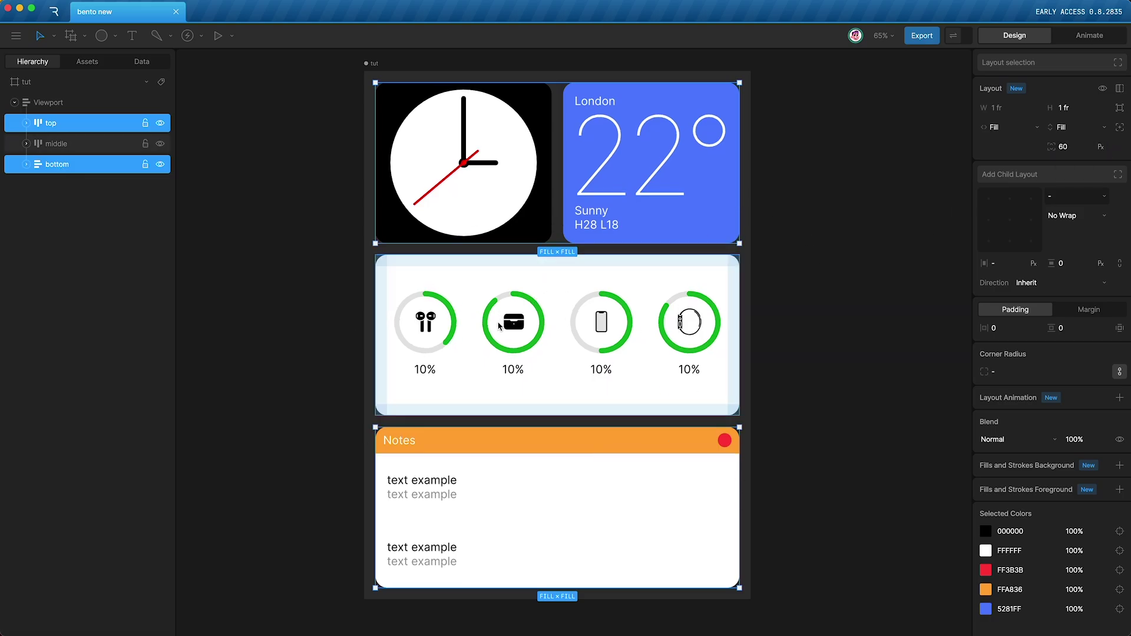
left_click(274, 293)
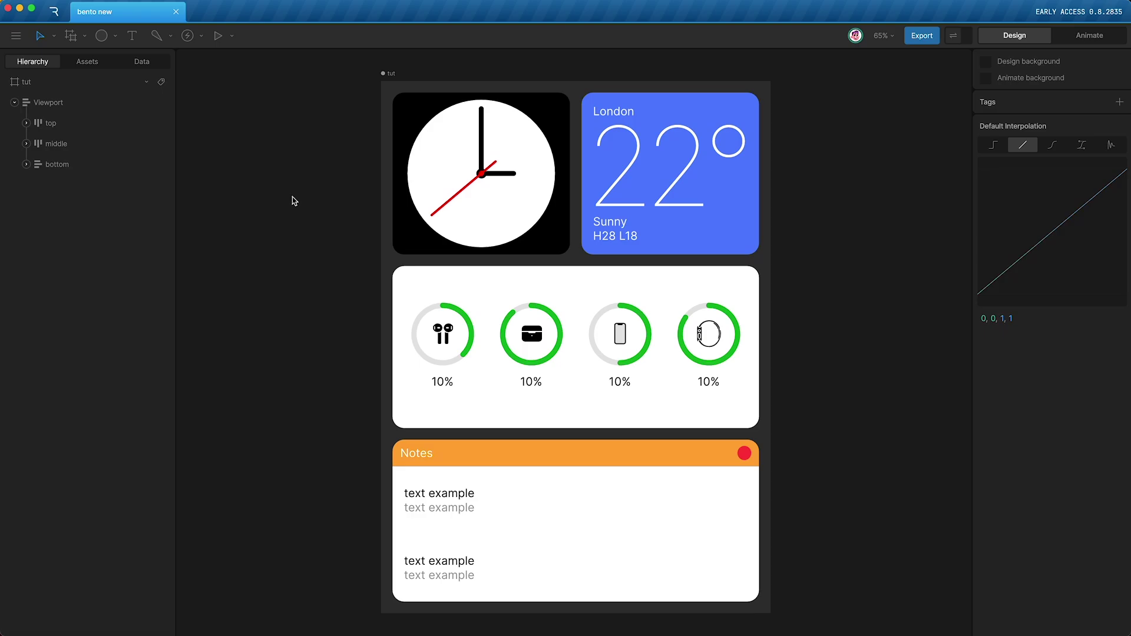
Step: Widen the tut artboard to about 1806 px, keeping its height
left_click(59, 82)
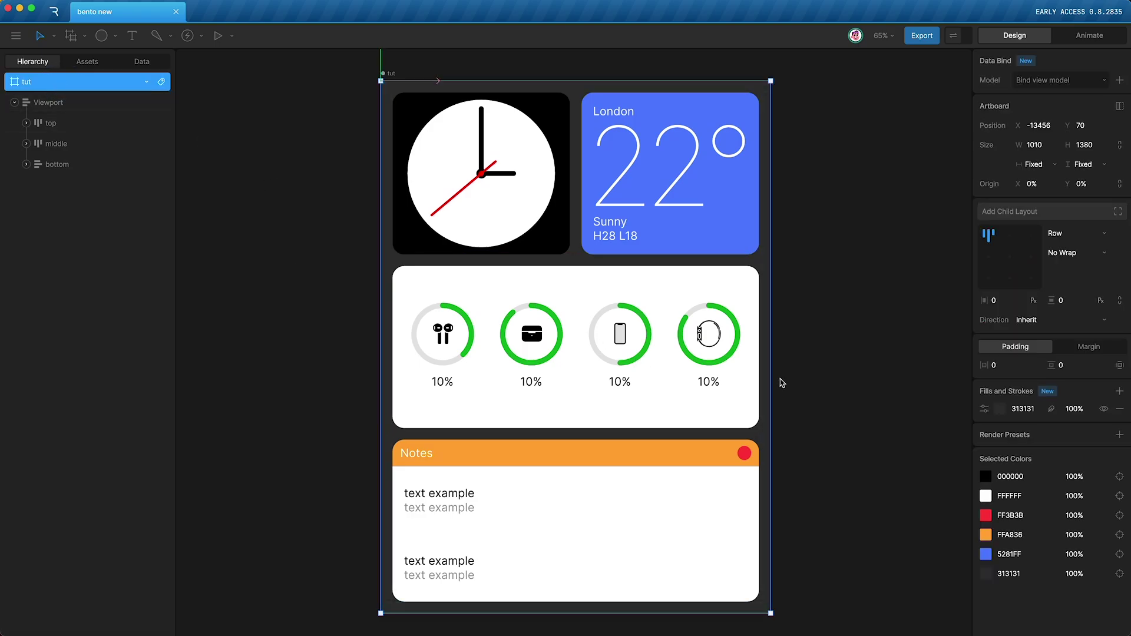
left_click_drag(772, 376, 1077, 318)
scroll(826, 366, "right", 5)
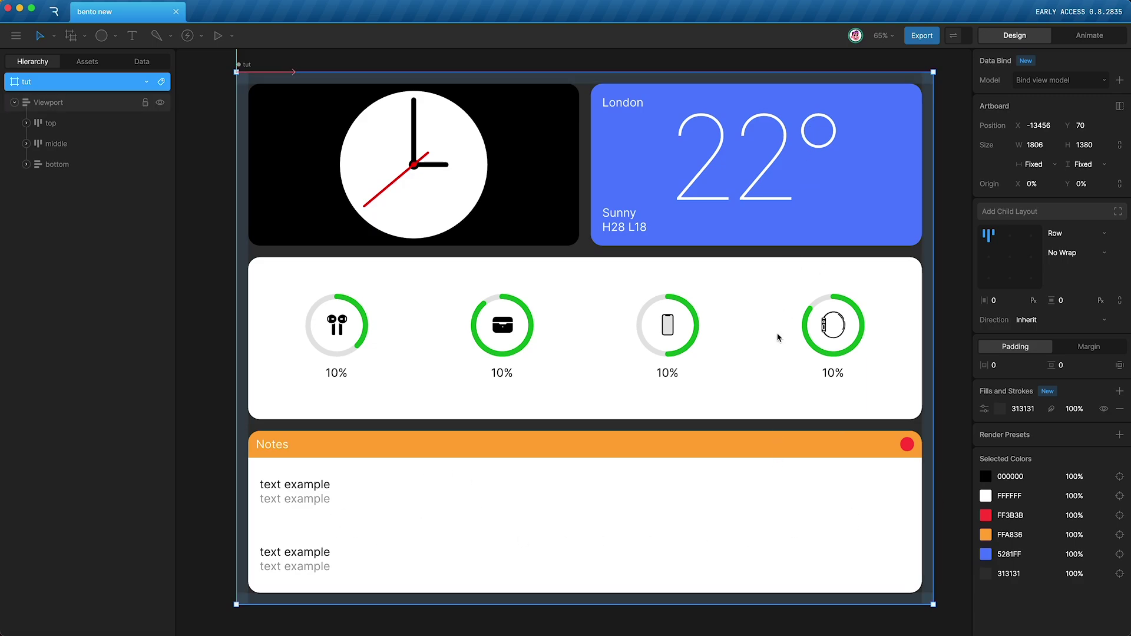
key("Escape")
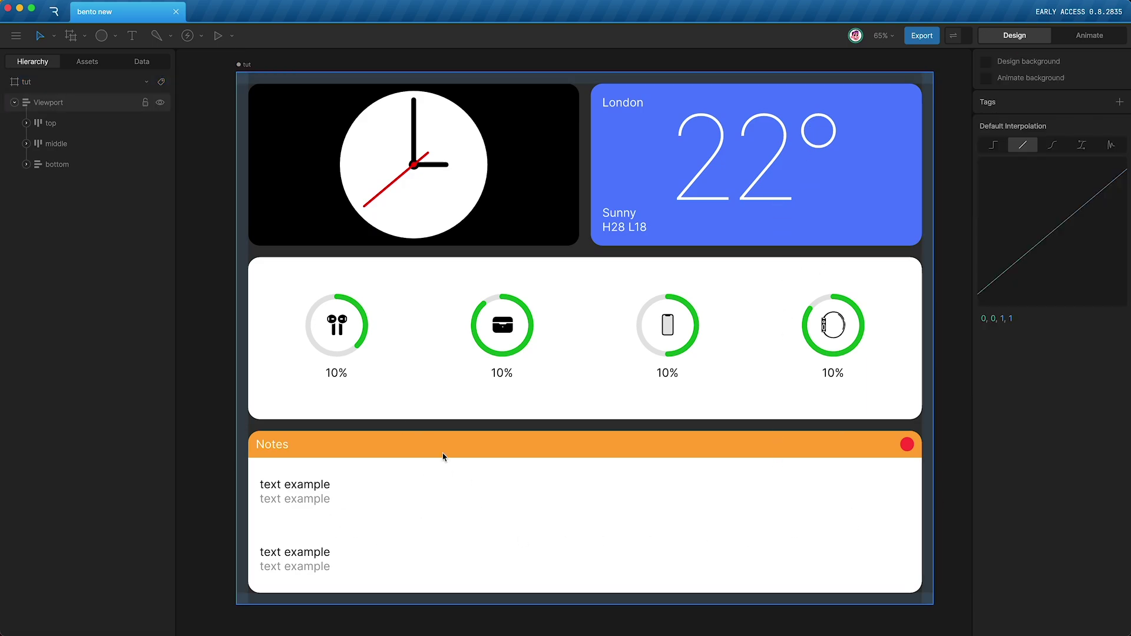
Step: Try the Row direction on the Viewport layout and return it to Column
left_click(51, 104)
left_click(1063, 168)
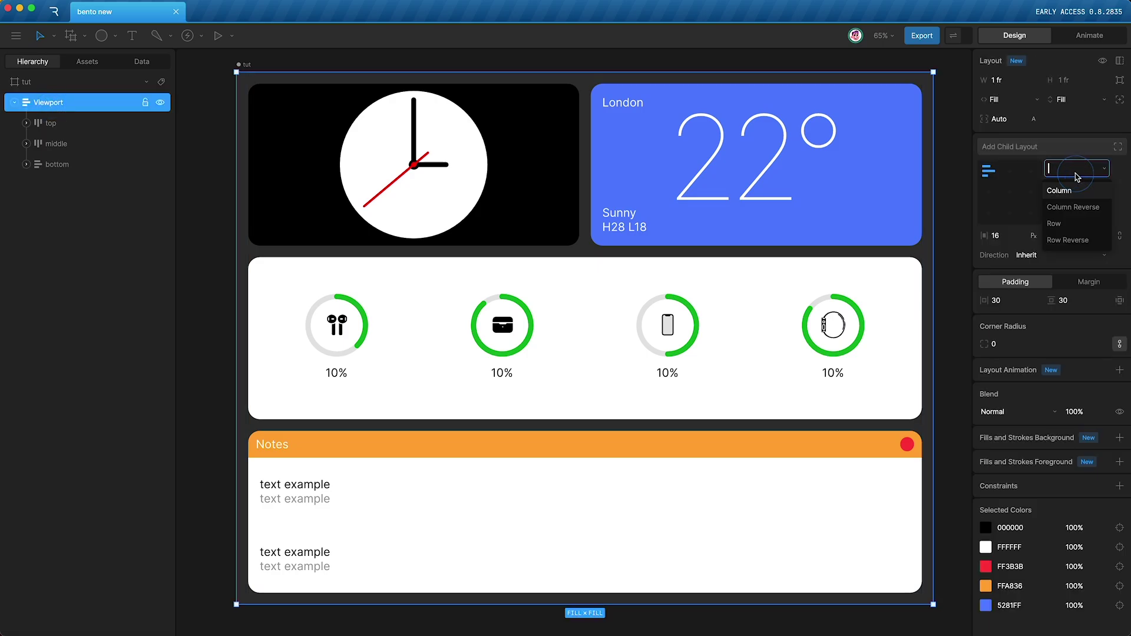
left_click(1054, 223)
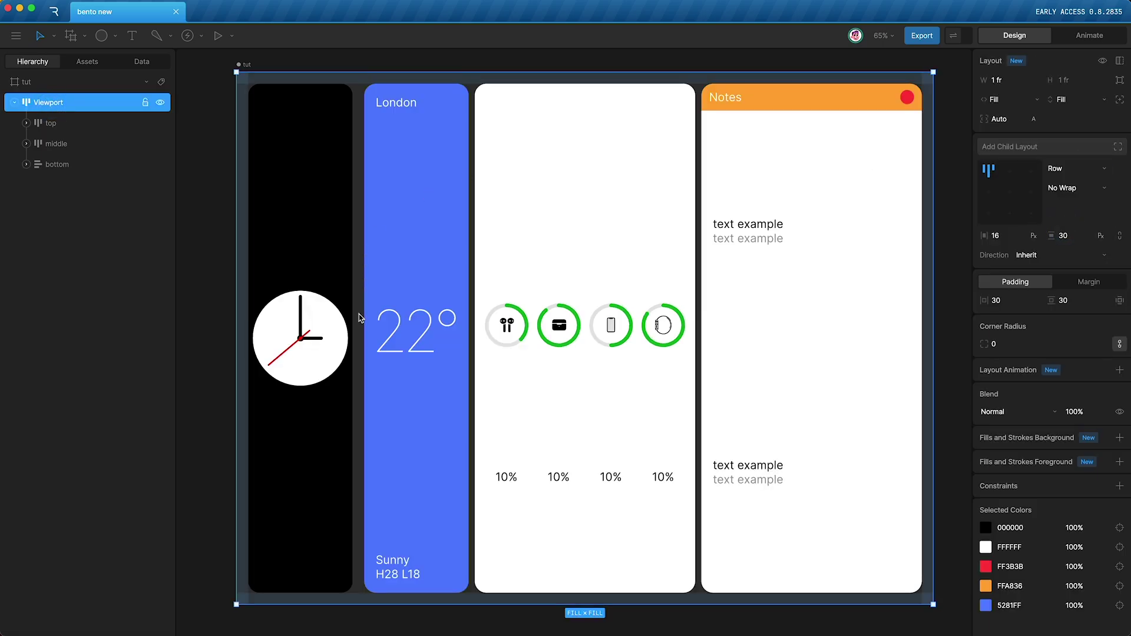
left_click(1063, 169)
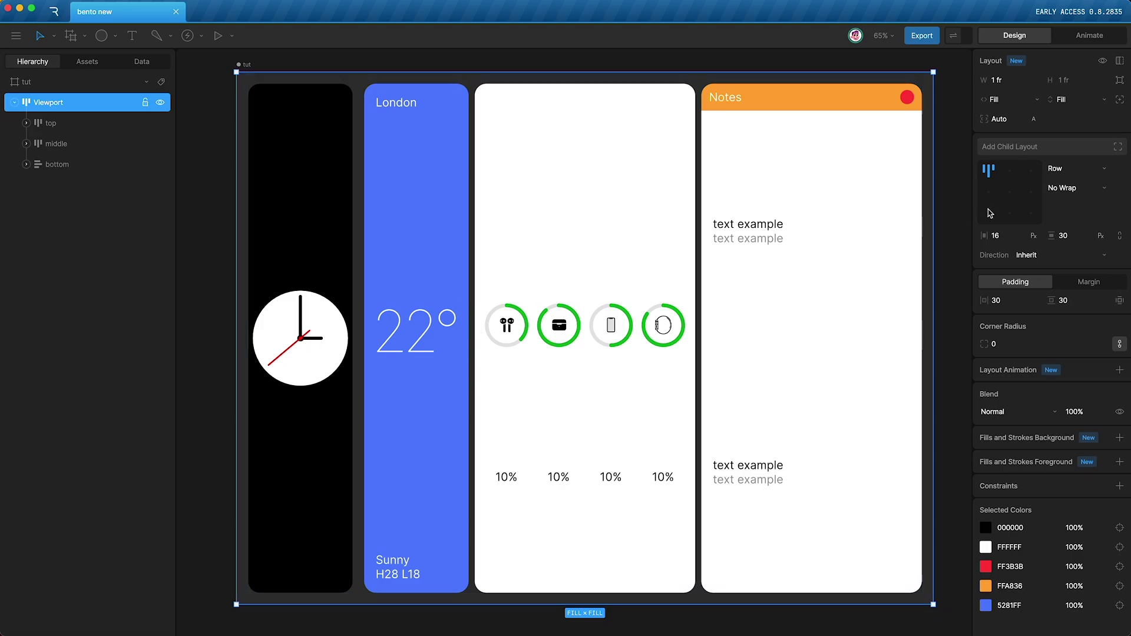
left_click(1066, 187)
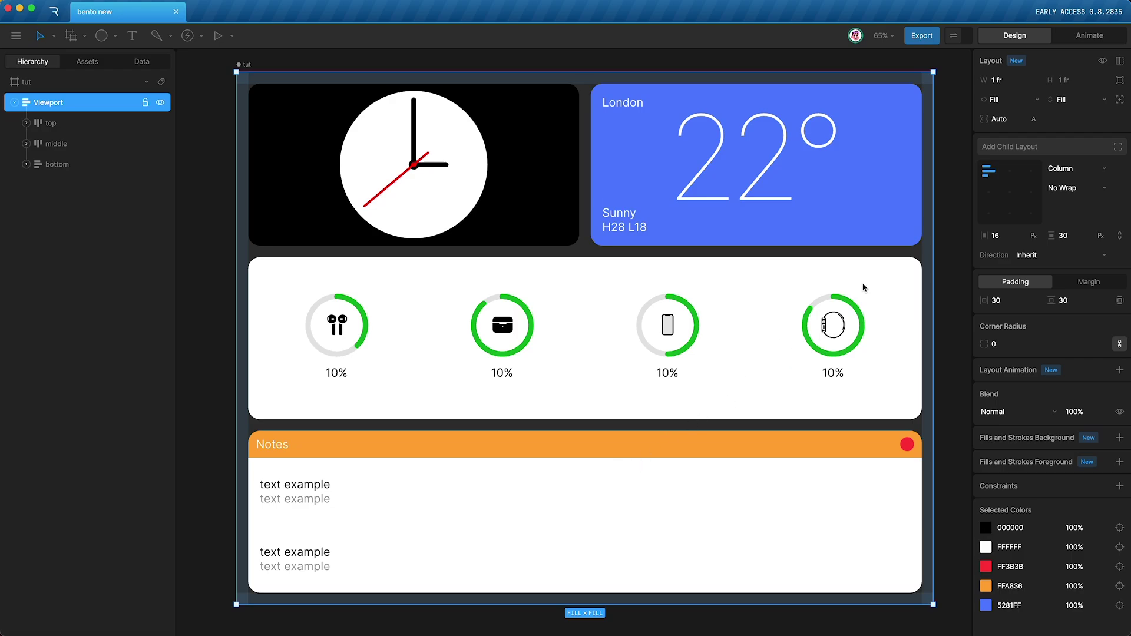
key("Escape")
Step: Wrap the top and middle layouts together in a new column layout
left_click(81, 125)
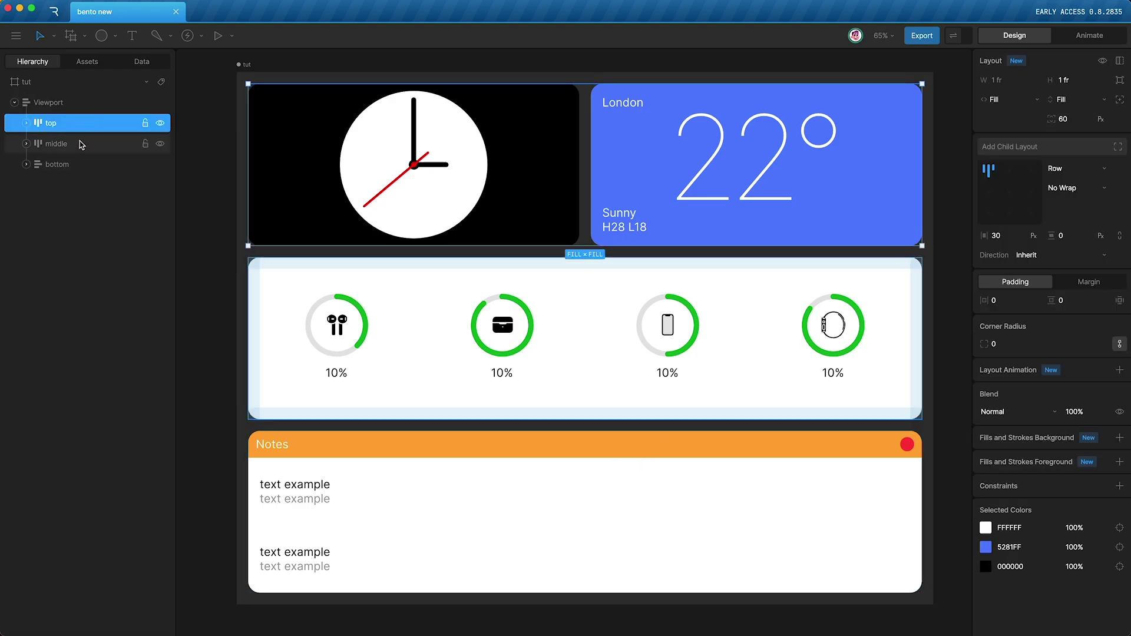
left_click(81, 144, "shift")
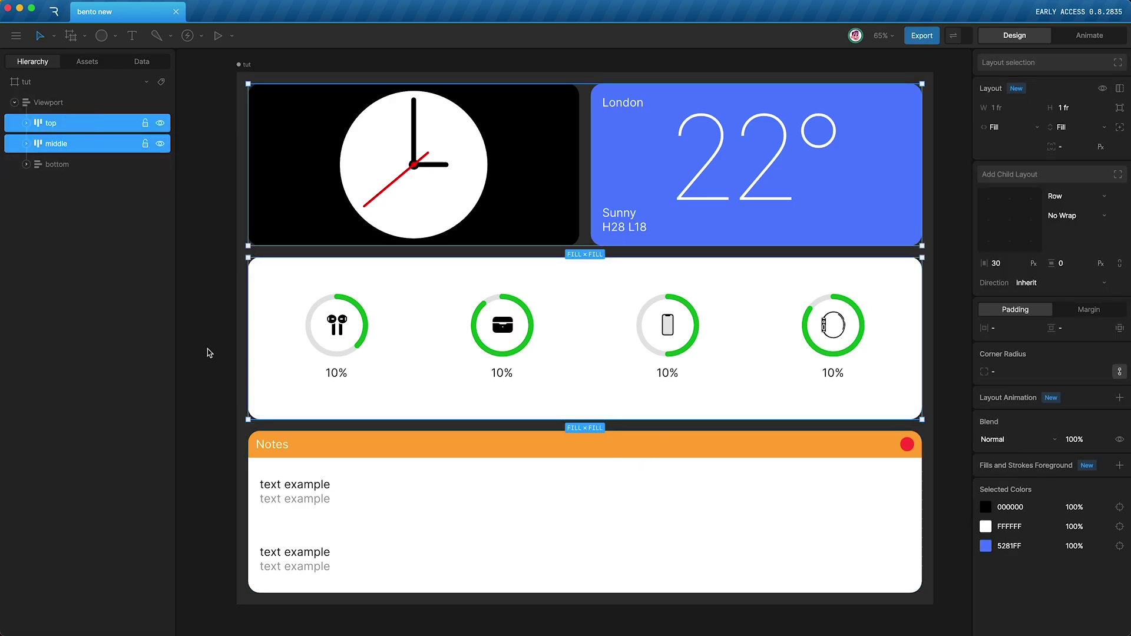
key("super+shift+l")
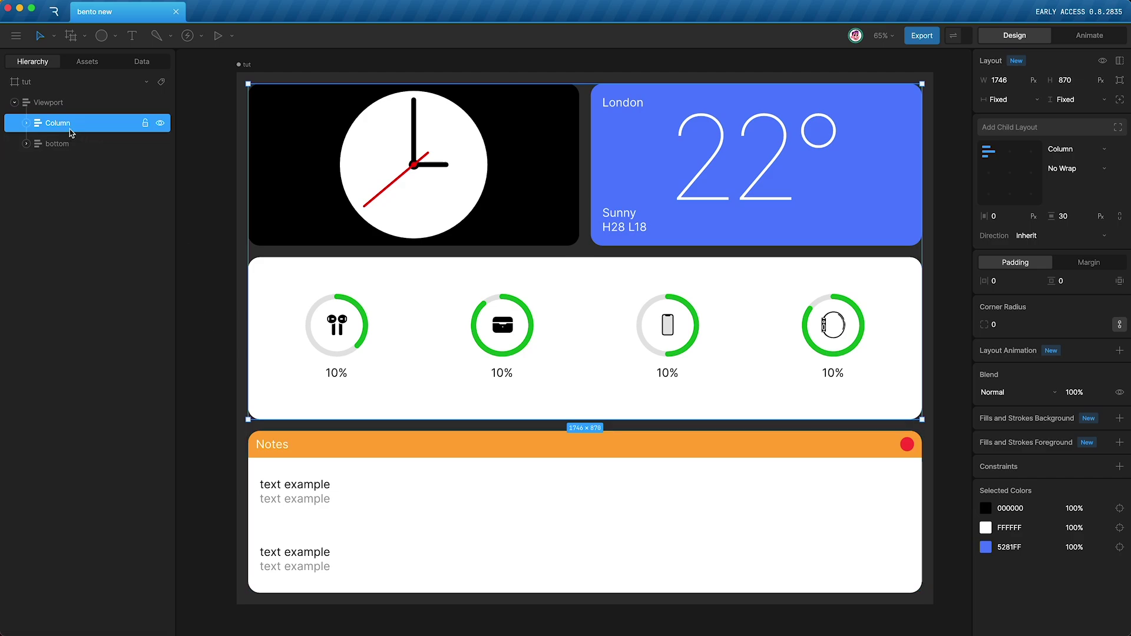
Step: Set the width and height of the new column around top and middle to Fill
left_click(1001, 102)
left_click(1005, 118)
left_click(1067, 98)
left_click(1068, 110)
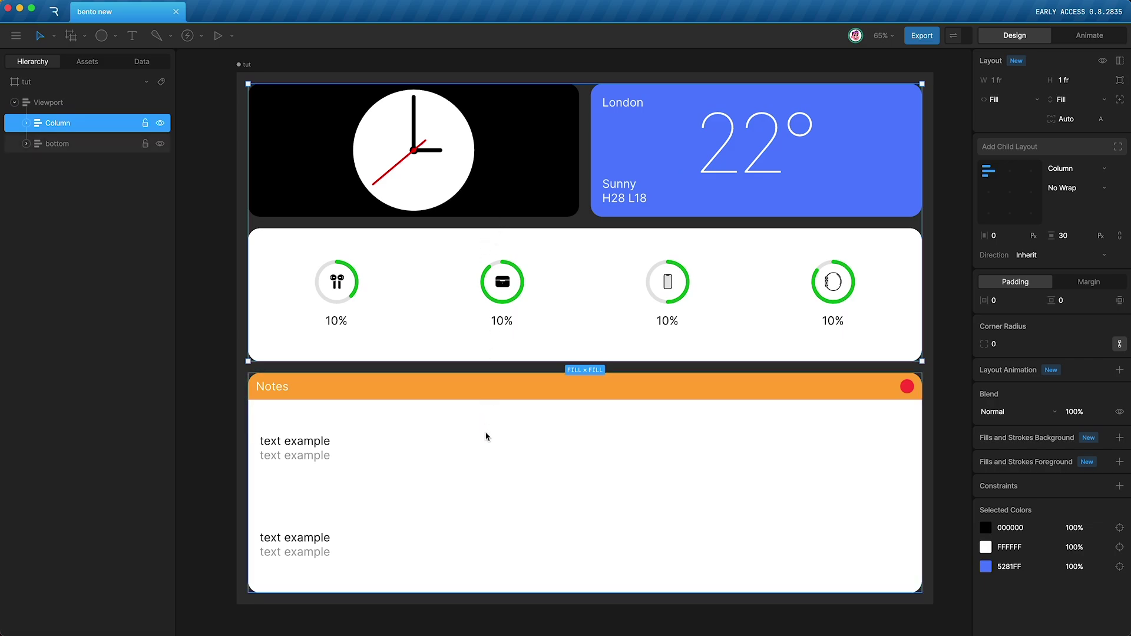
Step: Give the new column around top and middle a base size of 0 px and a height of 2 fr
left_click(1075, 119)
key("Return")
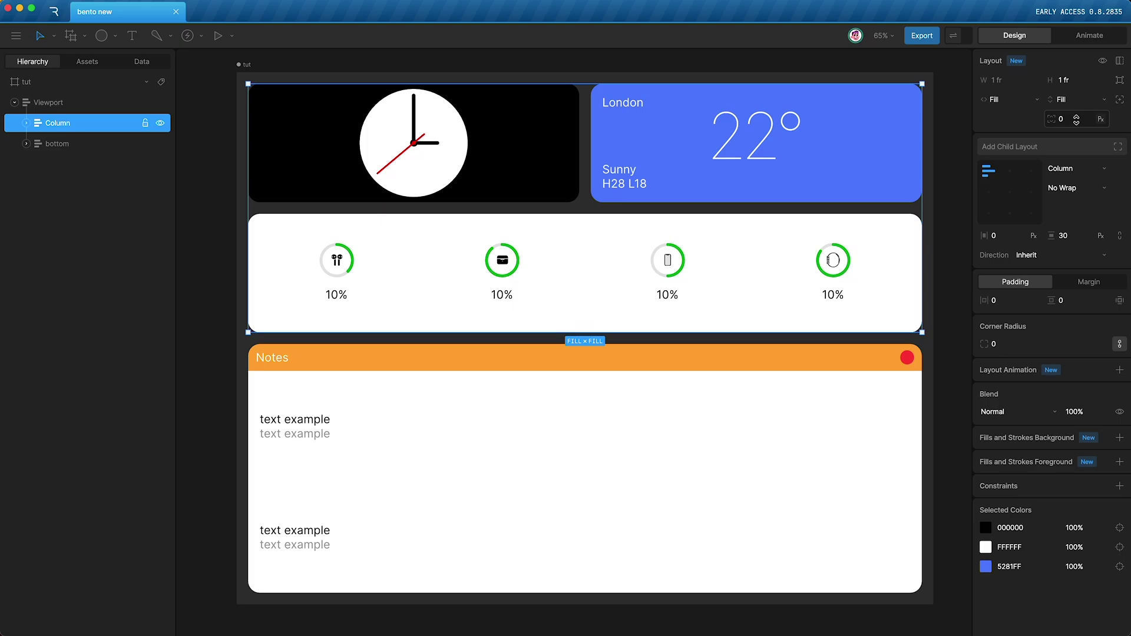
left_click(1073, 79)
key("Return")
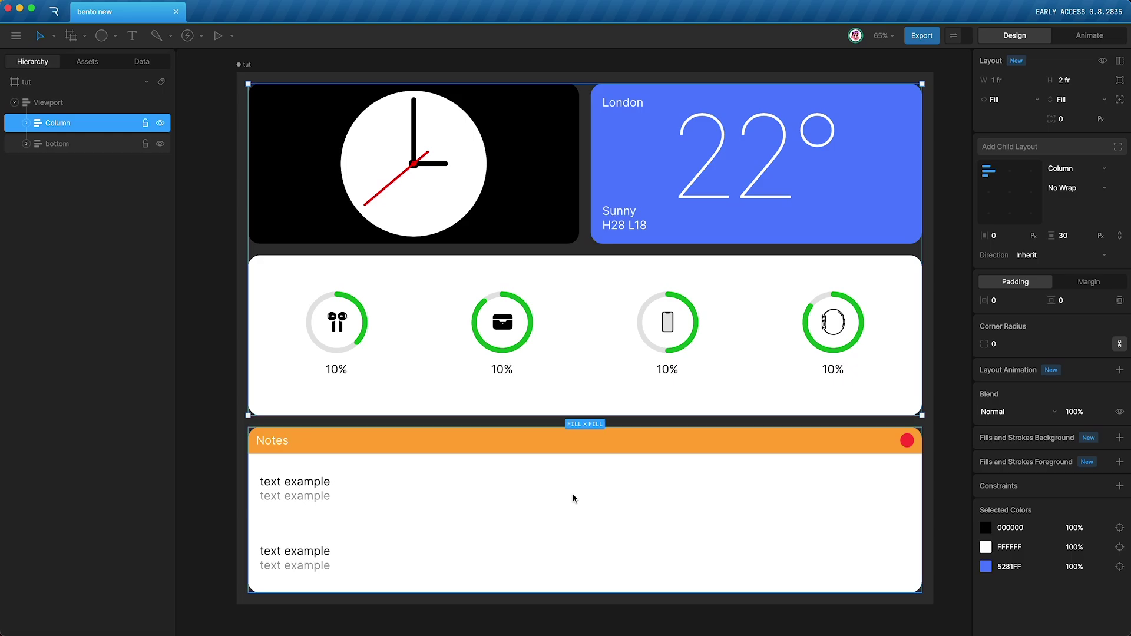
left_click(202, 314)
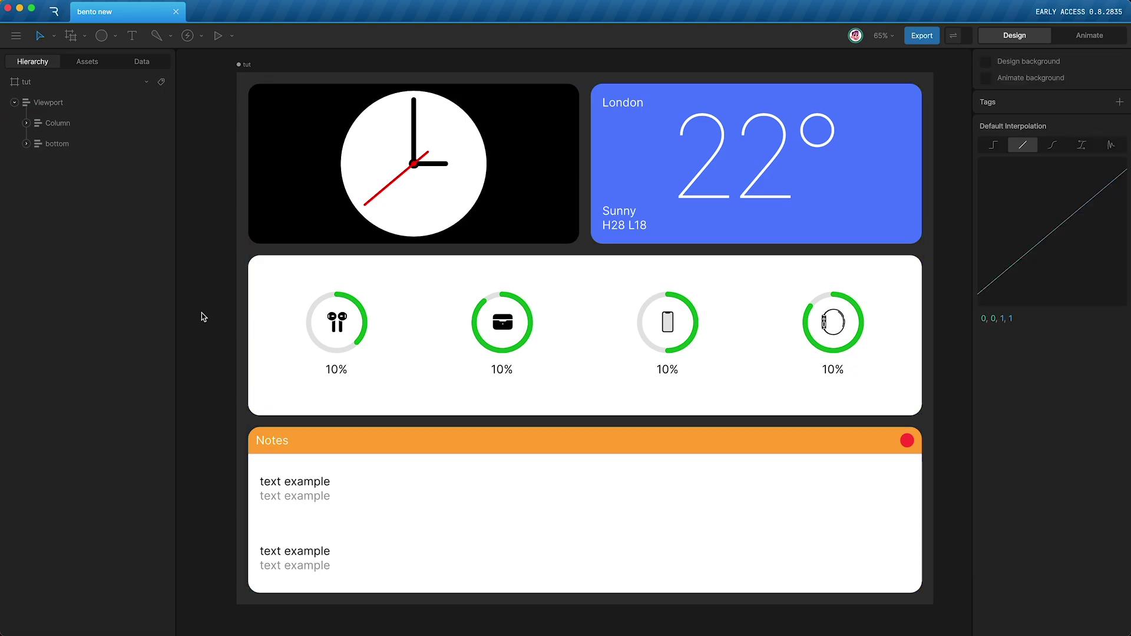
Step: Switch the Viewport layout to the Row direction and set its horizontal gap to 30 px
left_click(77, 104)
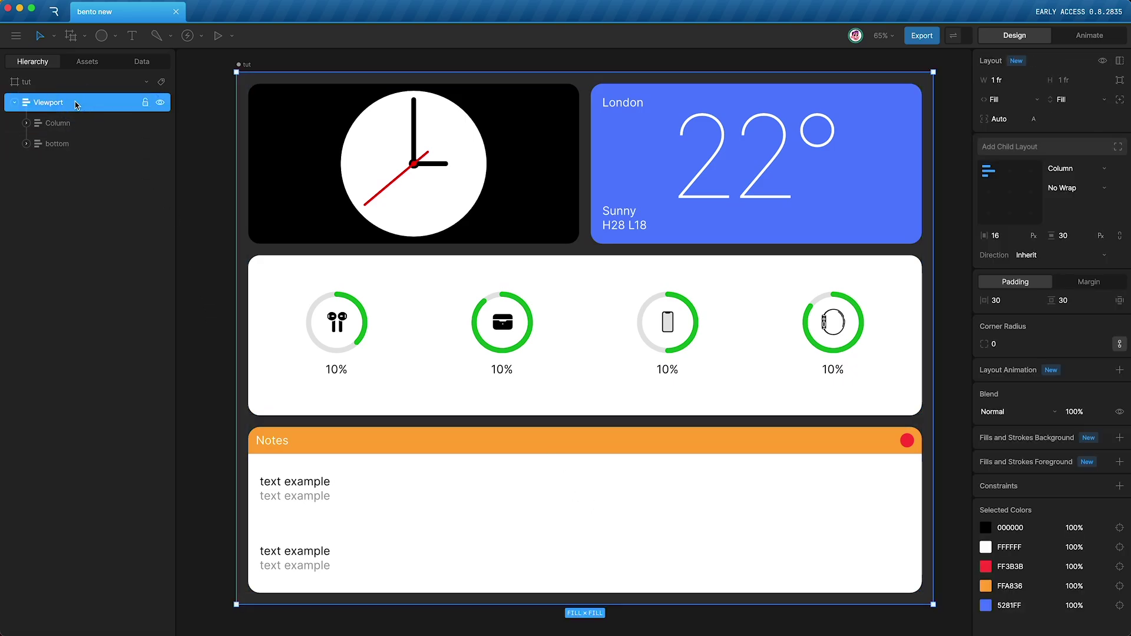
left_click(1066, 168)
left_click(1057, 223)
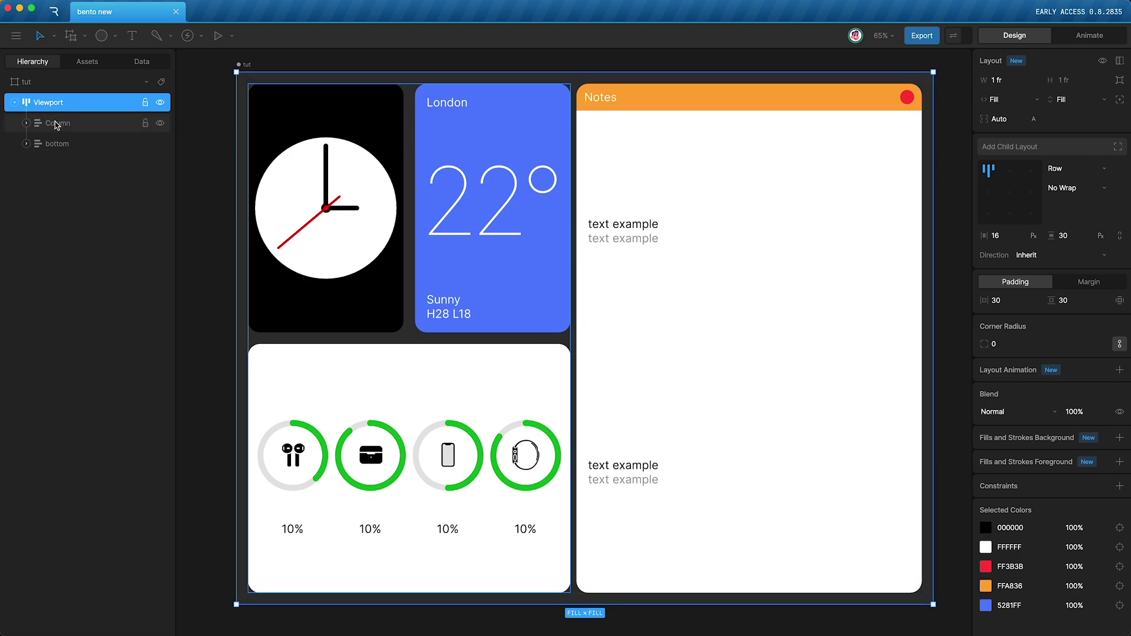
left_click(1007, 236)
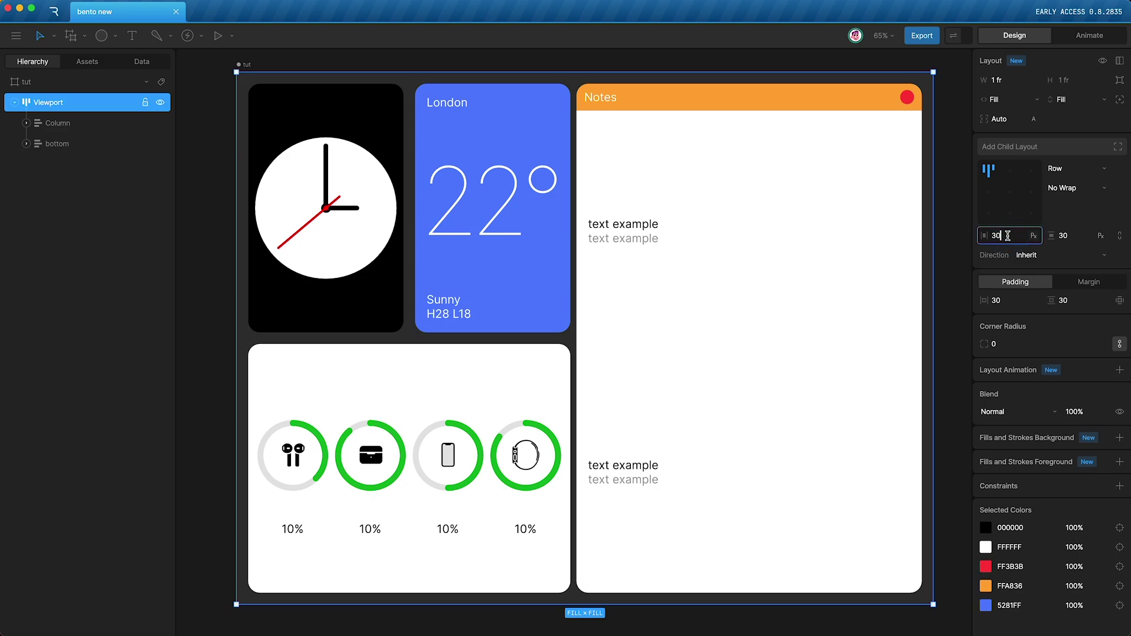
key("Return")
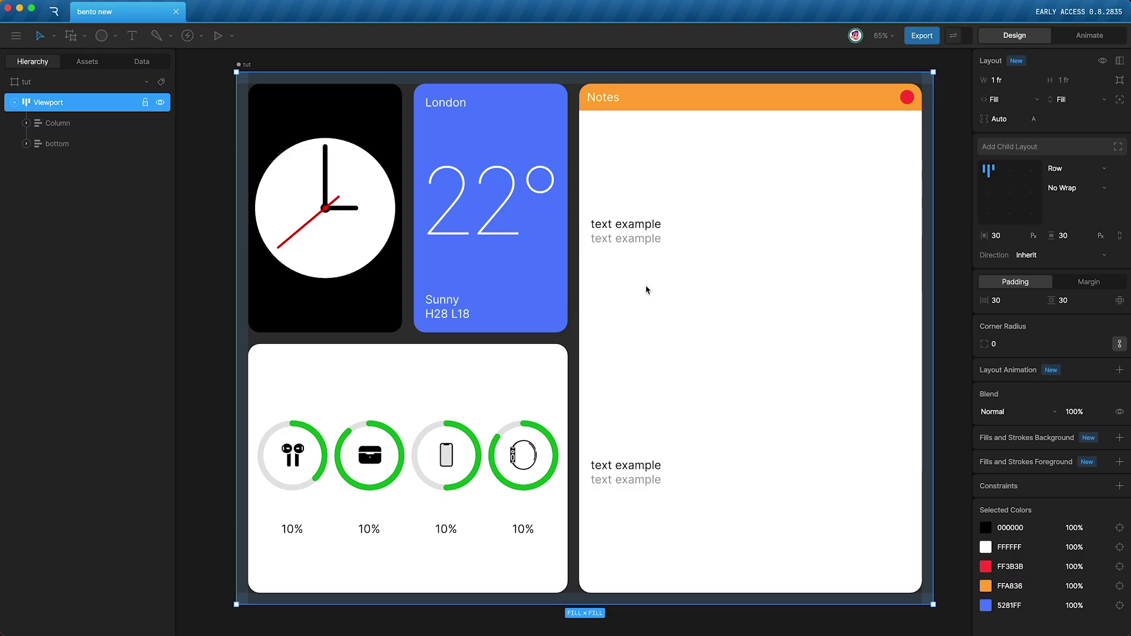
Step: Change the Viewport layout's direction back to Column
left_click(1065, 169)
left_click(1068, 190)
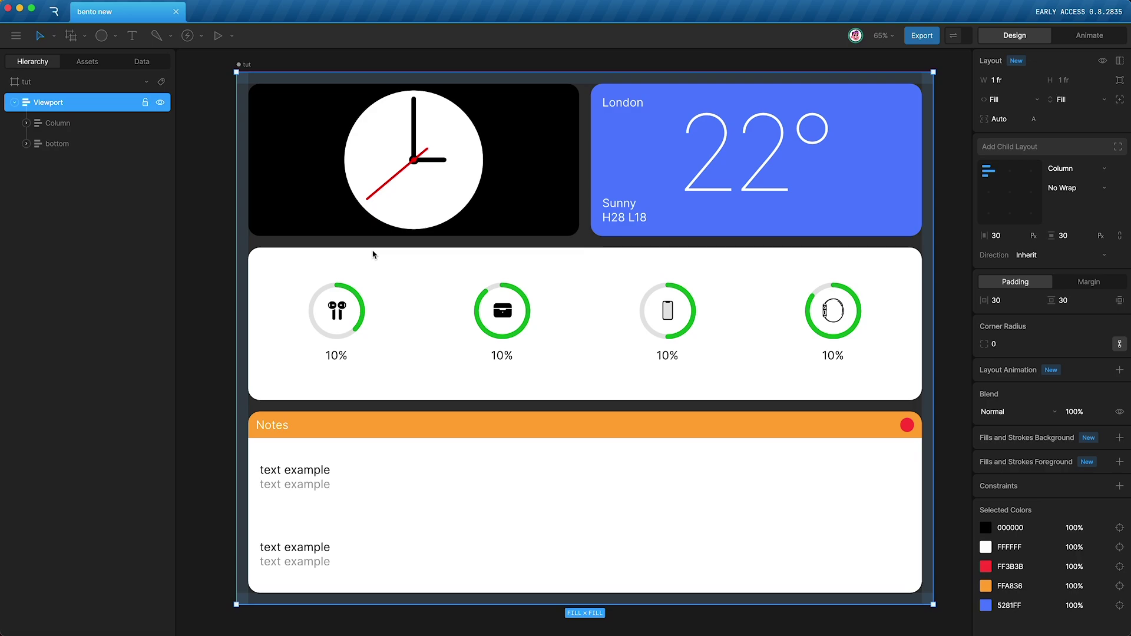
Step: Switch to animation mode and rename Timeline 1 as portrait
scroll(372, 254, "down", 5)
key("Tab")
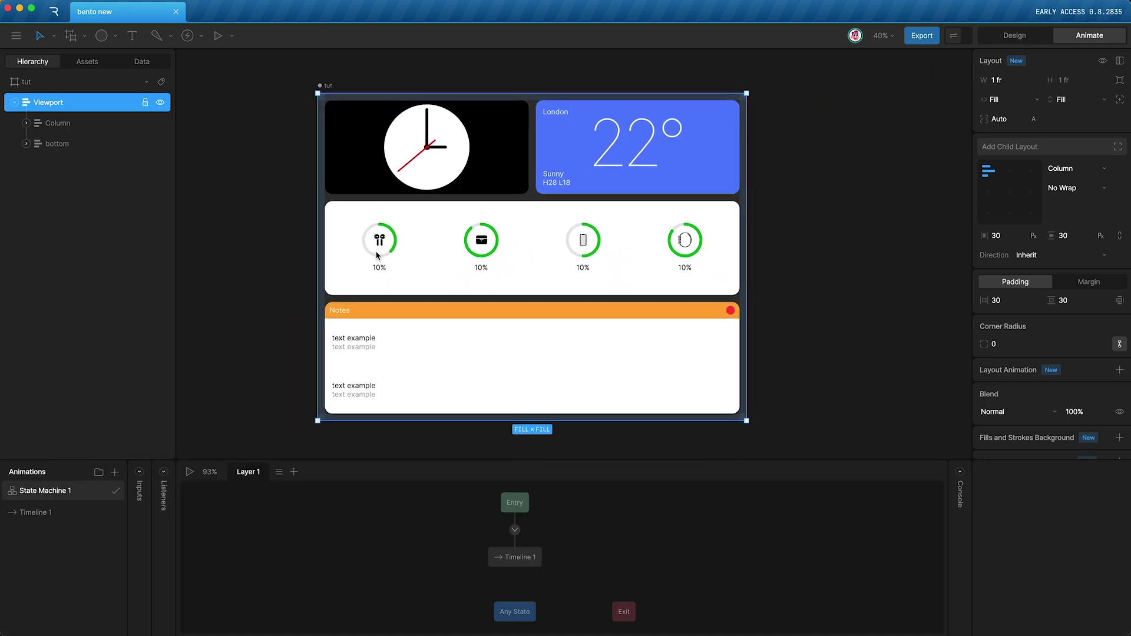
left_click(40, 512)
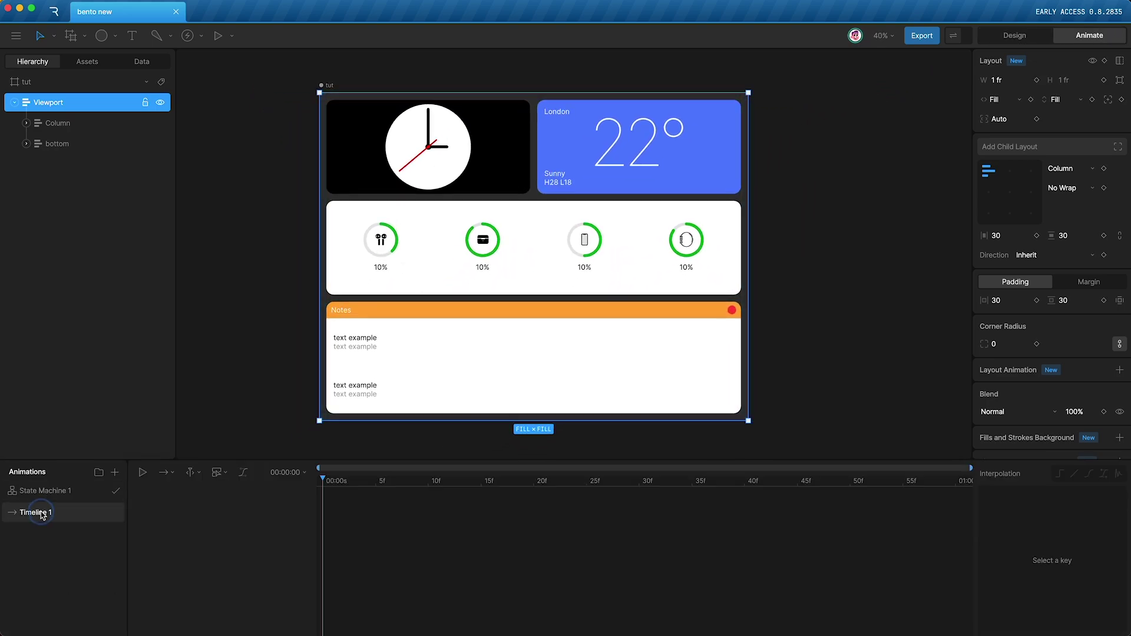
double_click(40, 513)
type("portrait")
Step: In the portrait timeline, key the Viewport's Column direction and the Fill height and 1 fr value of both white section columns
left_click(1104, 169)
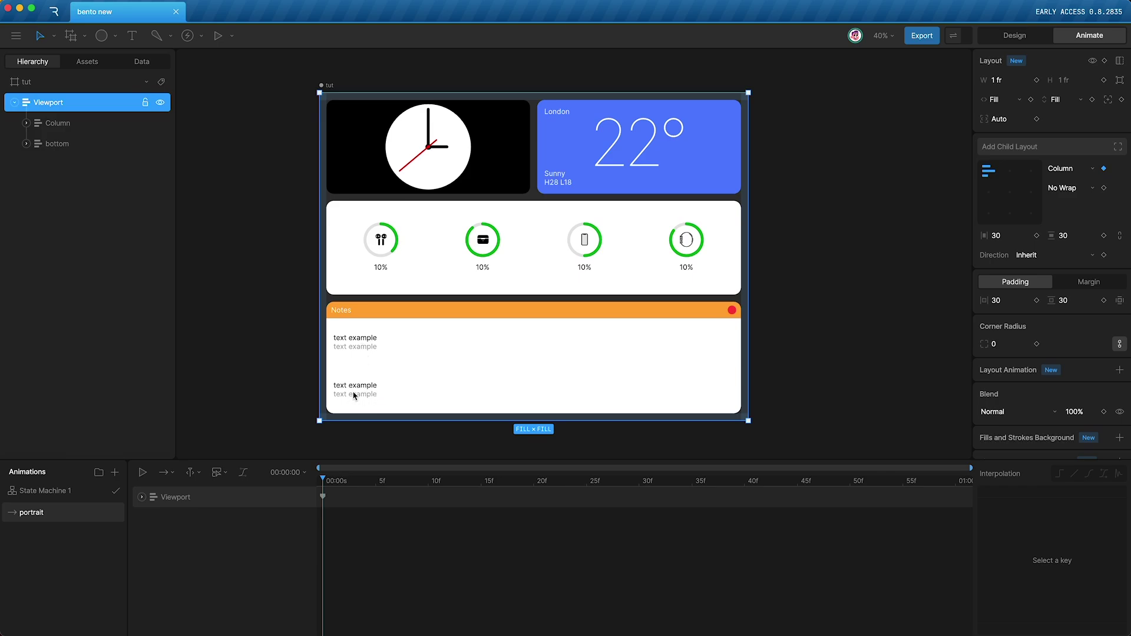
left_click(27, 143)
left_click(83, 250)
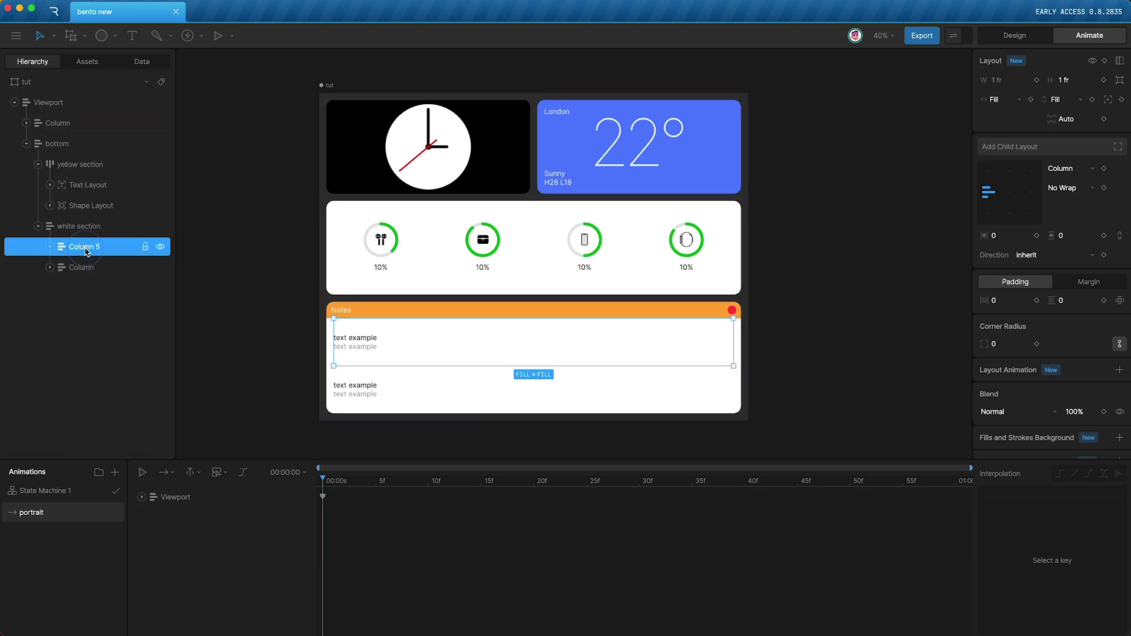
left_click(83, 267, "shift")
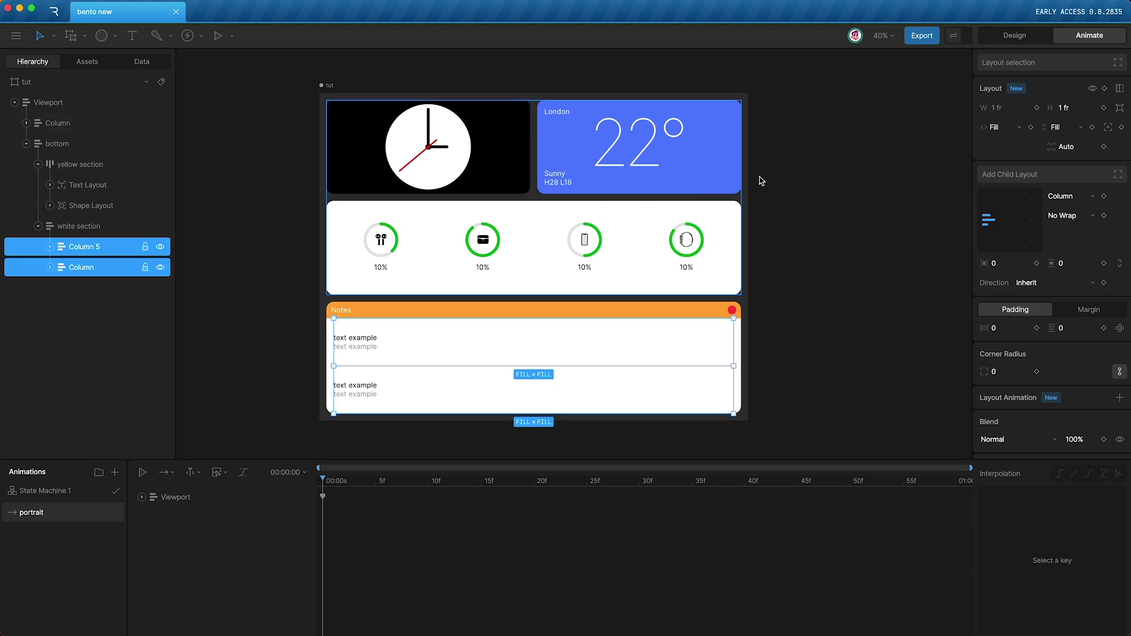
left_click(1091, 128)
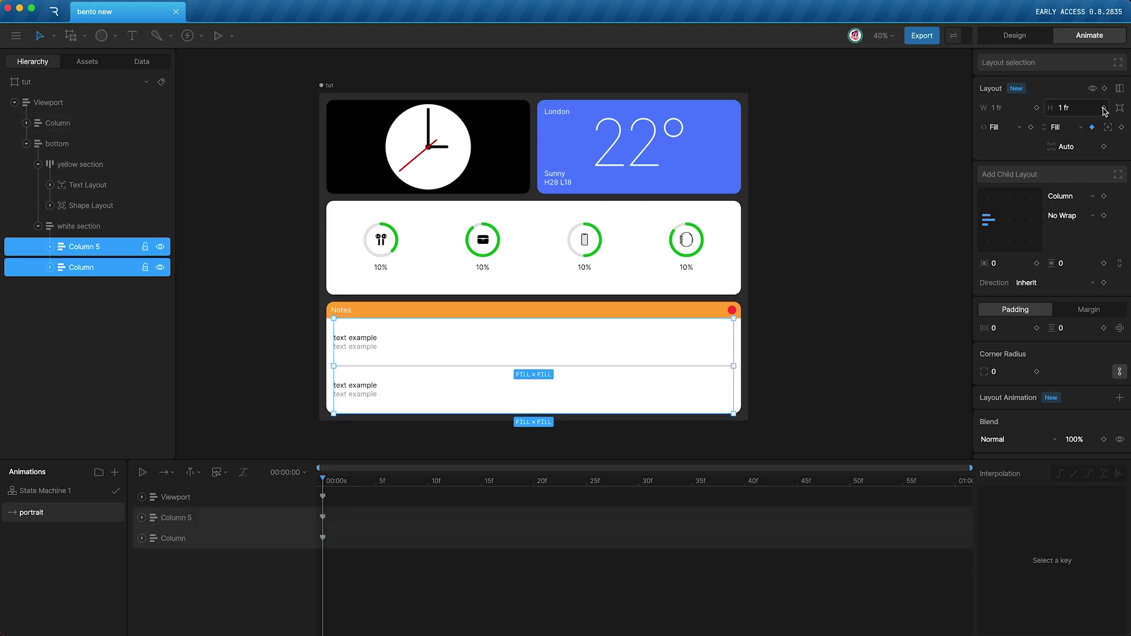
left_click(1103, 108)
Step: Duplicate the portrait timeline and rename the copy as landscape
right_click(56, 514)
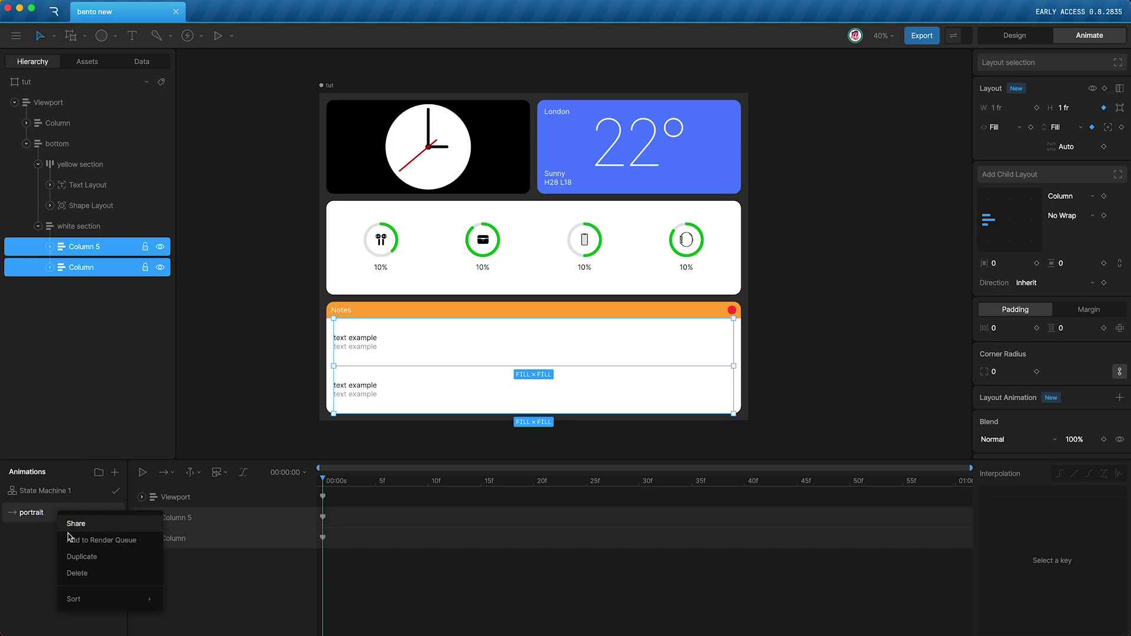
left_click(74, 555)
double_click(31, 513)
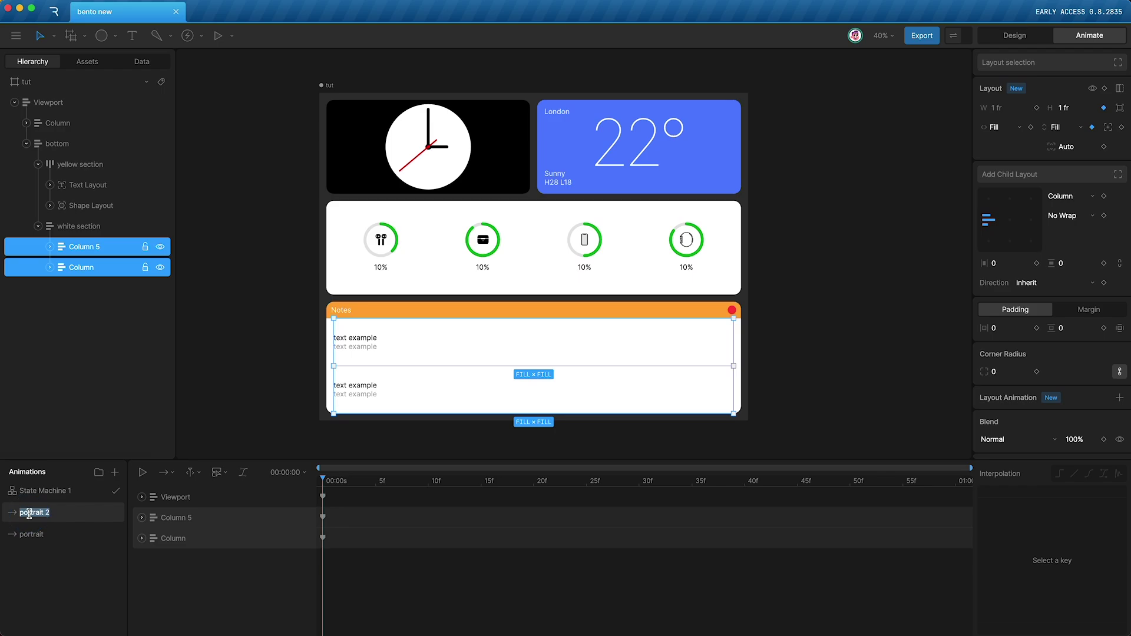
type("landscape")
Step: Set the Viewport's keyed flex direction to Row in the landscape timeline
left_click(236, 500)
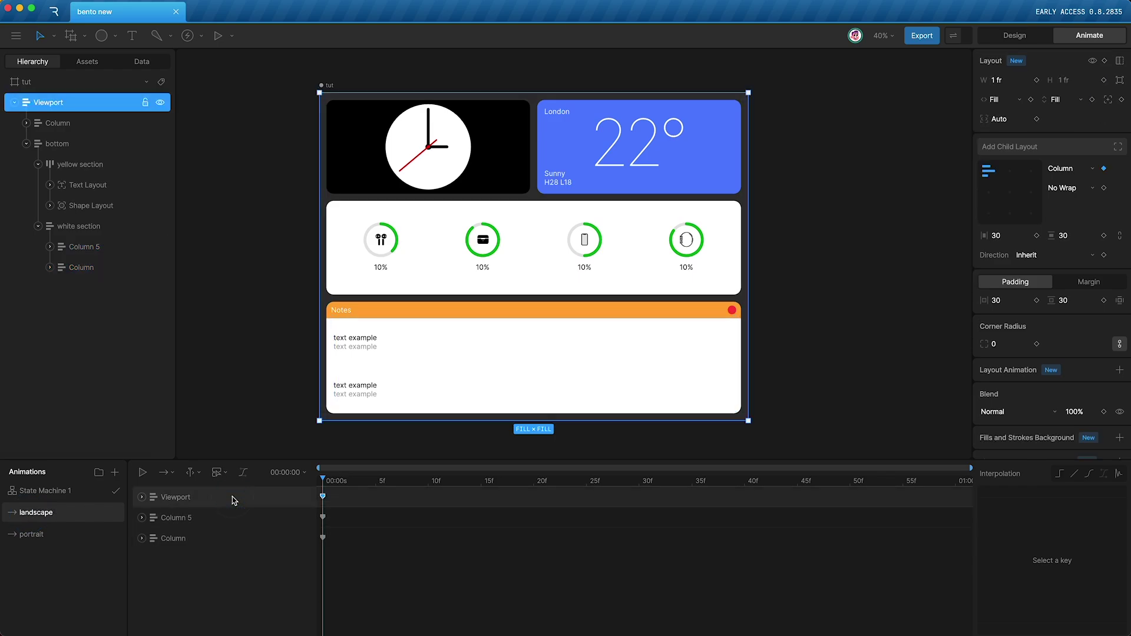
left_click(260, 522)
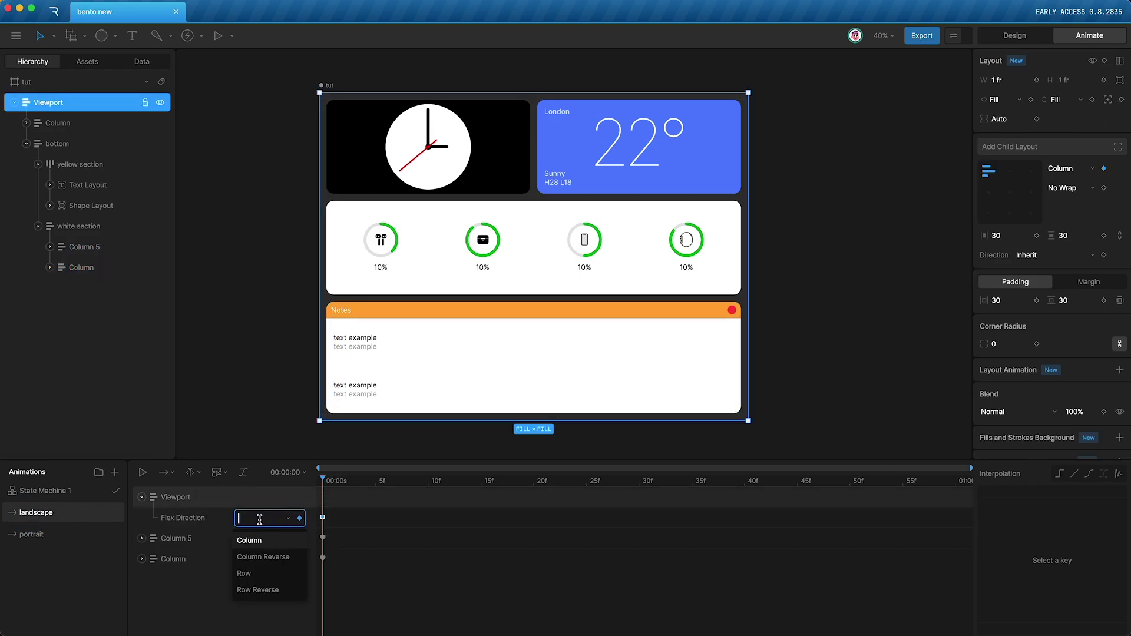
left_click(253, 570)
left_click(198, 288)
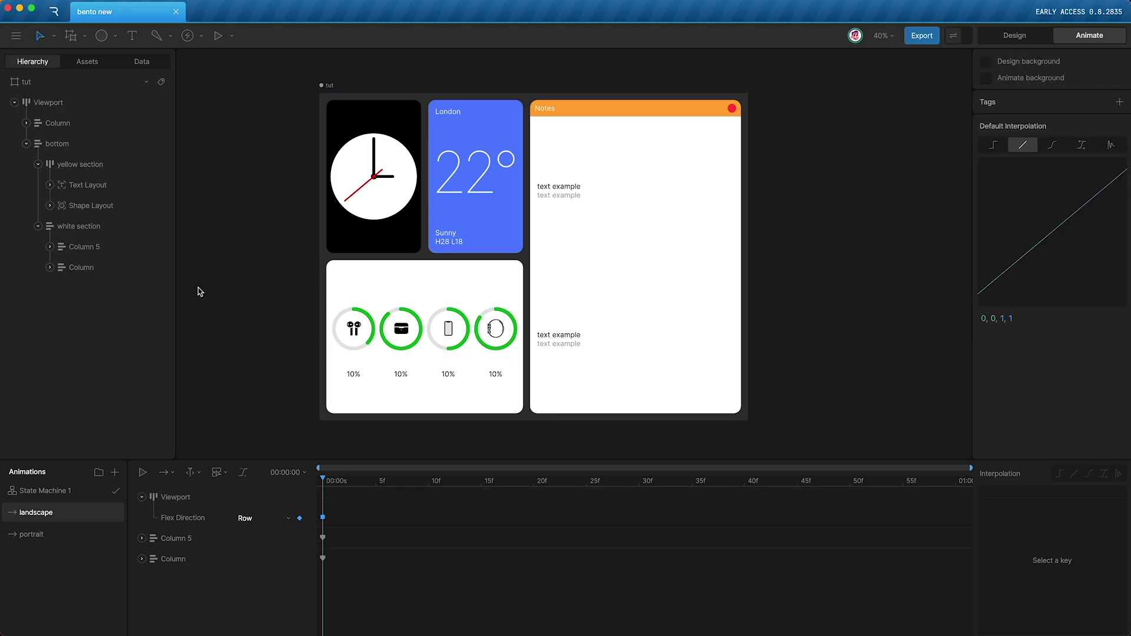
Step: In the landscape timeline, set both white section columns to a Fixed height of 191
left_click(94, 248)
left_click(97, 266, "shift")
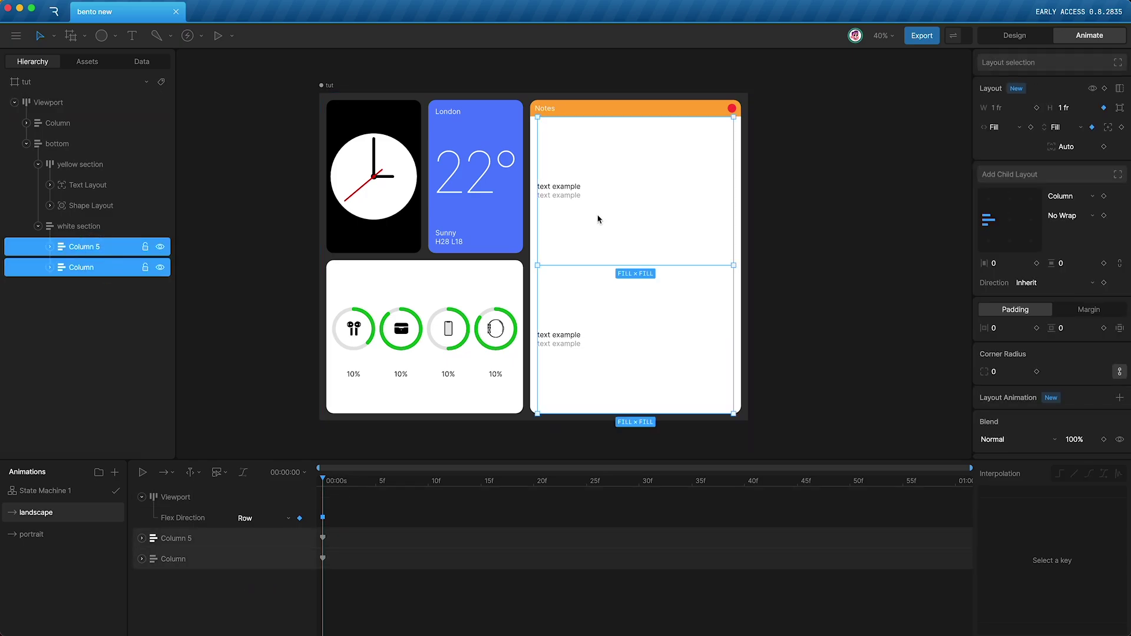
left_click(1053, 128)
left_click(1066, 128)
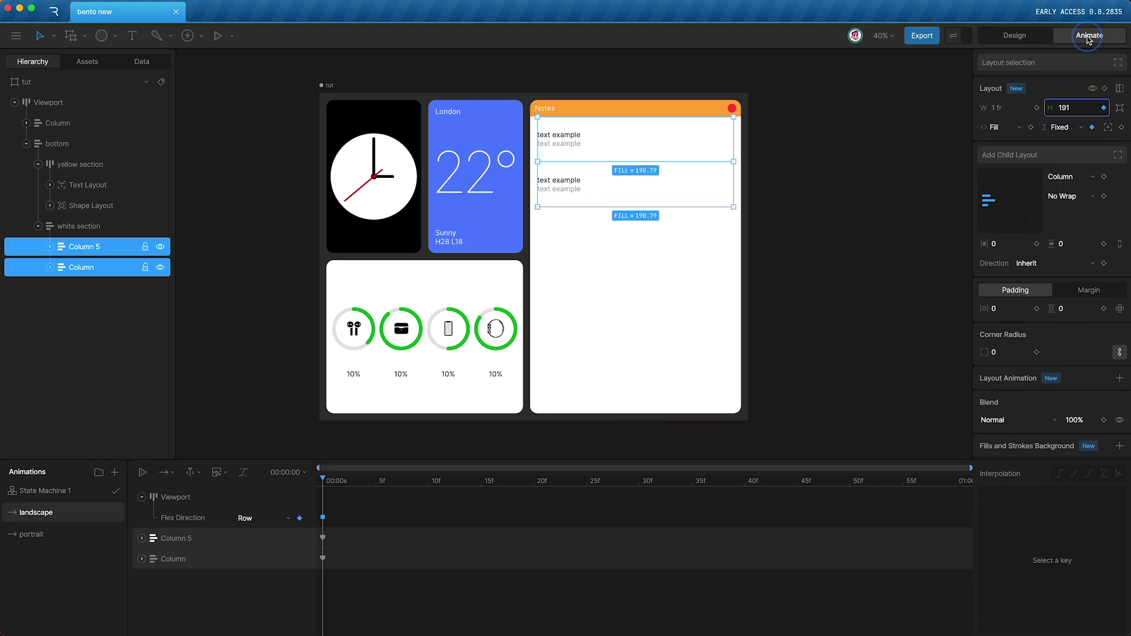
key("Escape")
Step: Compare the widget arrangement in the portrait and landscape timelines
left_click(65, 532)
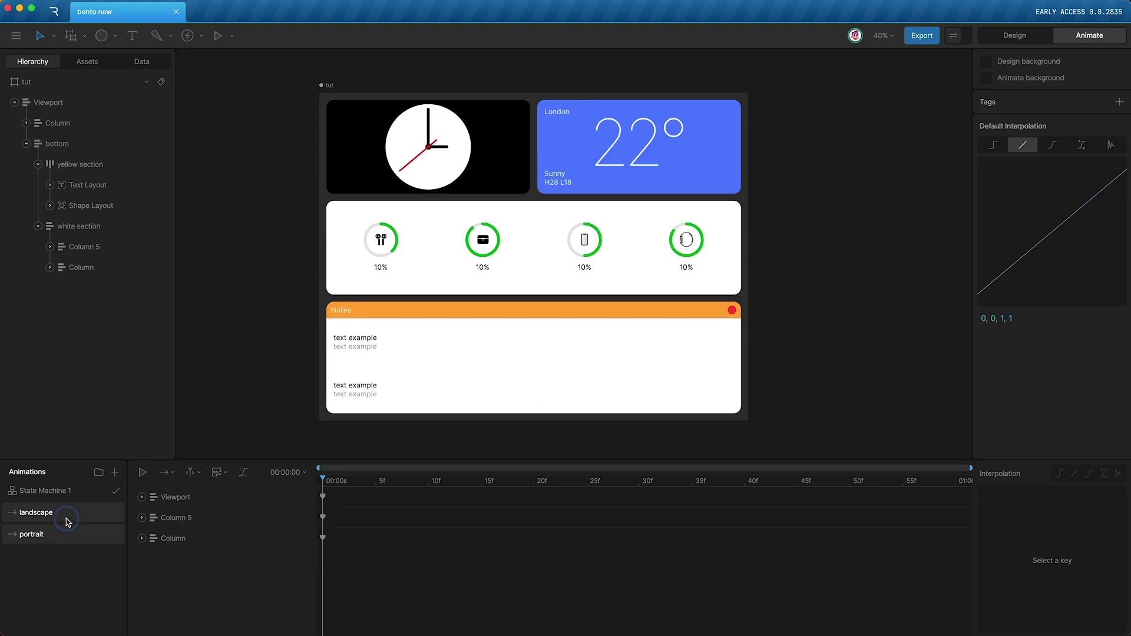
left_click(68, 517)
left_click(65, 538)
Step: Open State Machine 1, move the Entry state aside and delete its transition to portrait
left_click(62, 491)
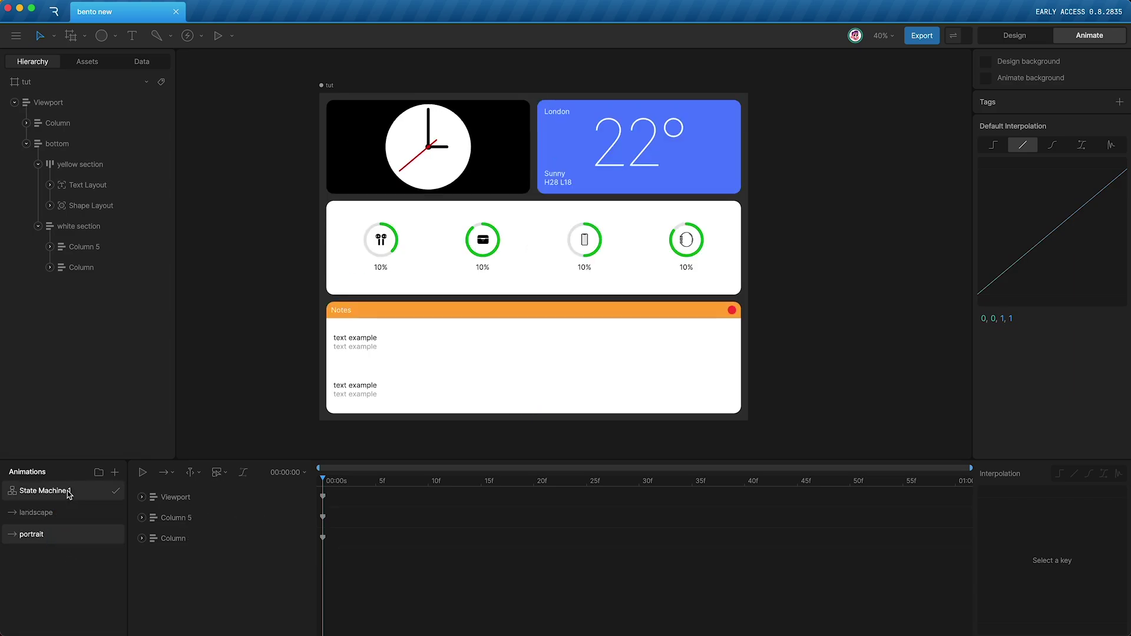
scroll(436, 571, "right", 3)
left_click(424, 498)
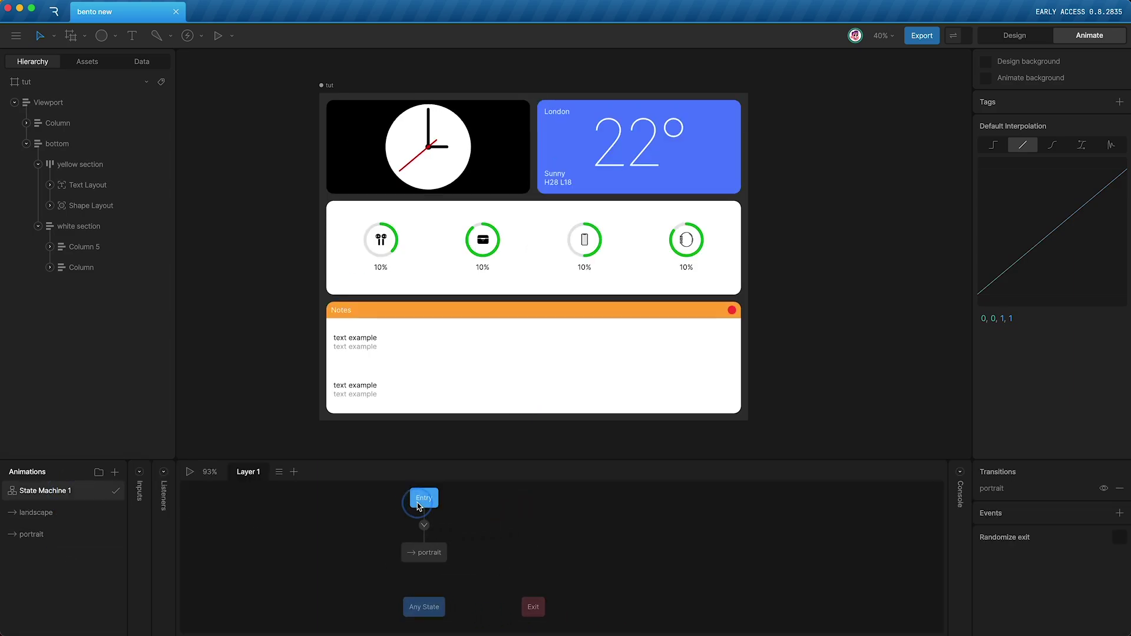
left_click_drag(424, 497, 238, 505)
left_click(327, 527)
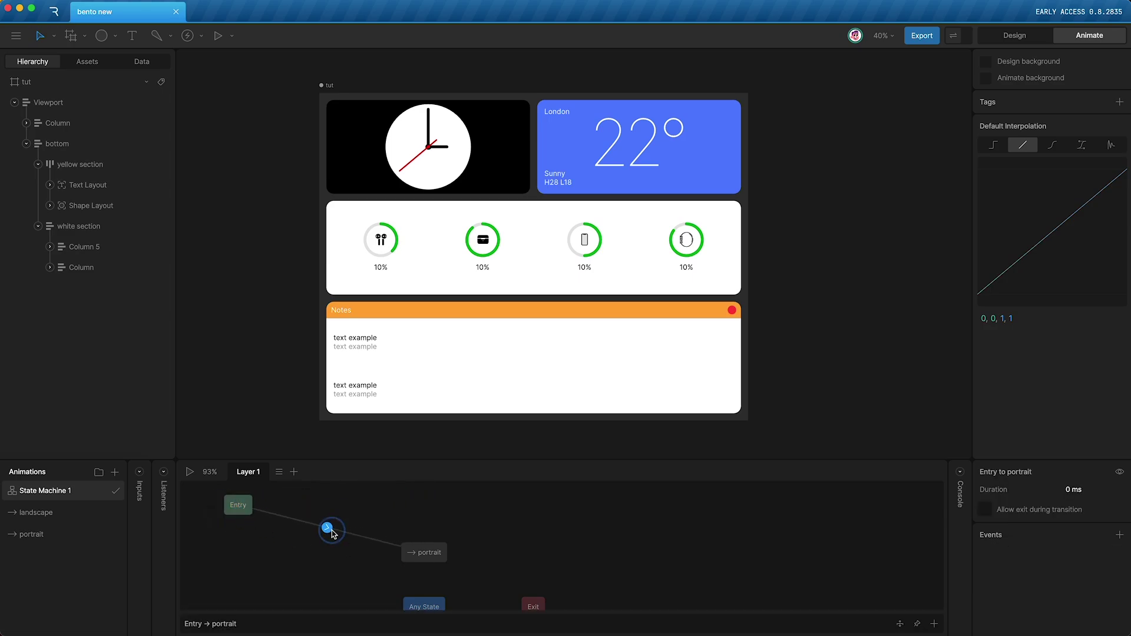
key("Delete")
Step: Place the landscape timeline as a state beside portrait and add transitions from Any State to both
left_click_drag(423, 556, 339, 517)
left_click_drag(71, 512, 501, 512)
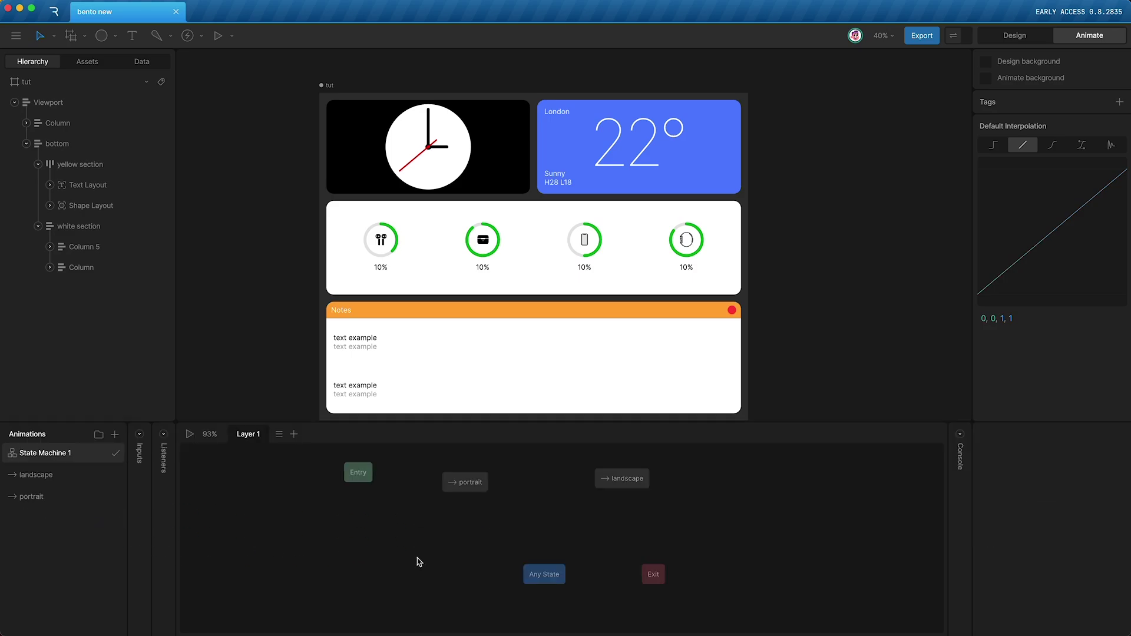
left_click_drag(519, 564, 481, 497)
left_click_drag(549, 562, 625, 480)
Step: Add a condition to the Any State to portrait transition requiring the artboard Ratio to be less than 1
left_click(505, 529)
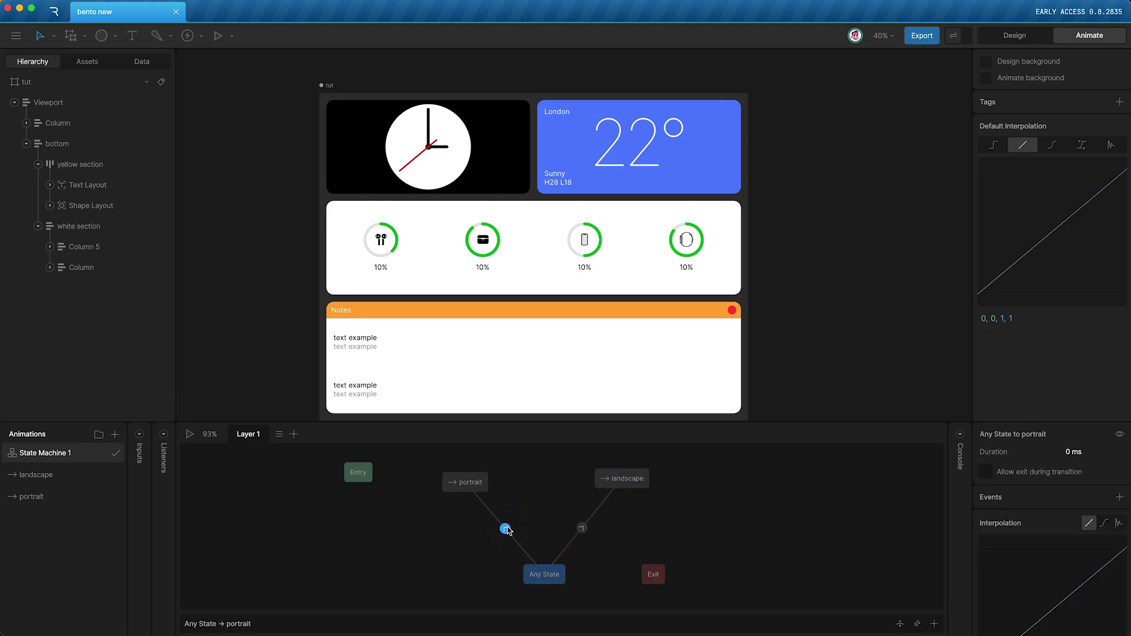
left_click(934, 623)
left_click(216, 619)
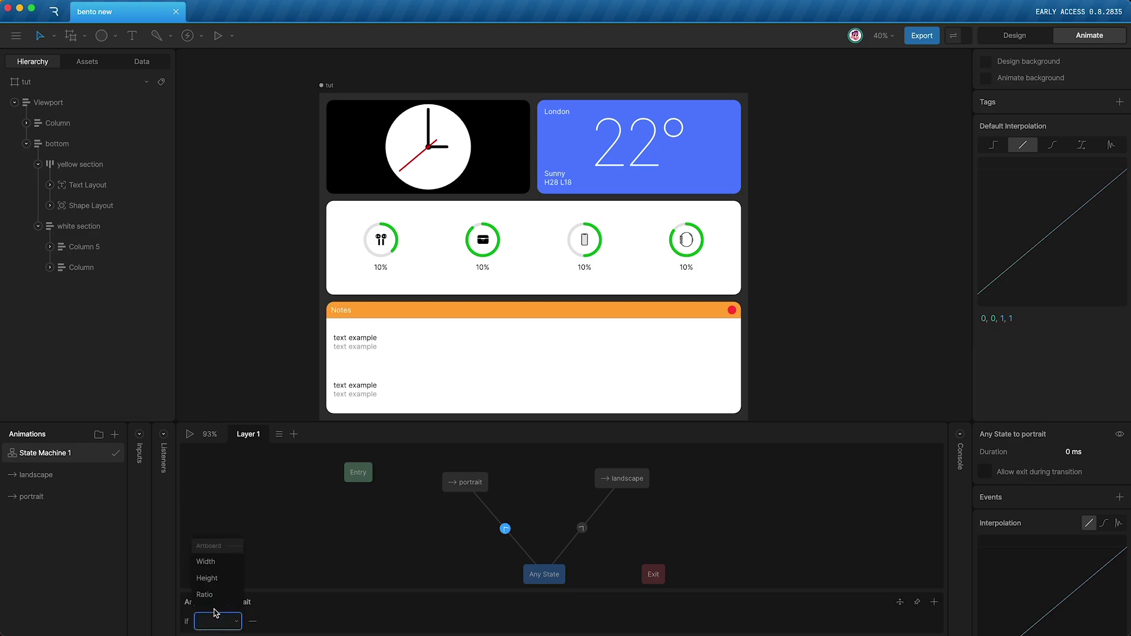
left_click(204, 594)
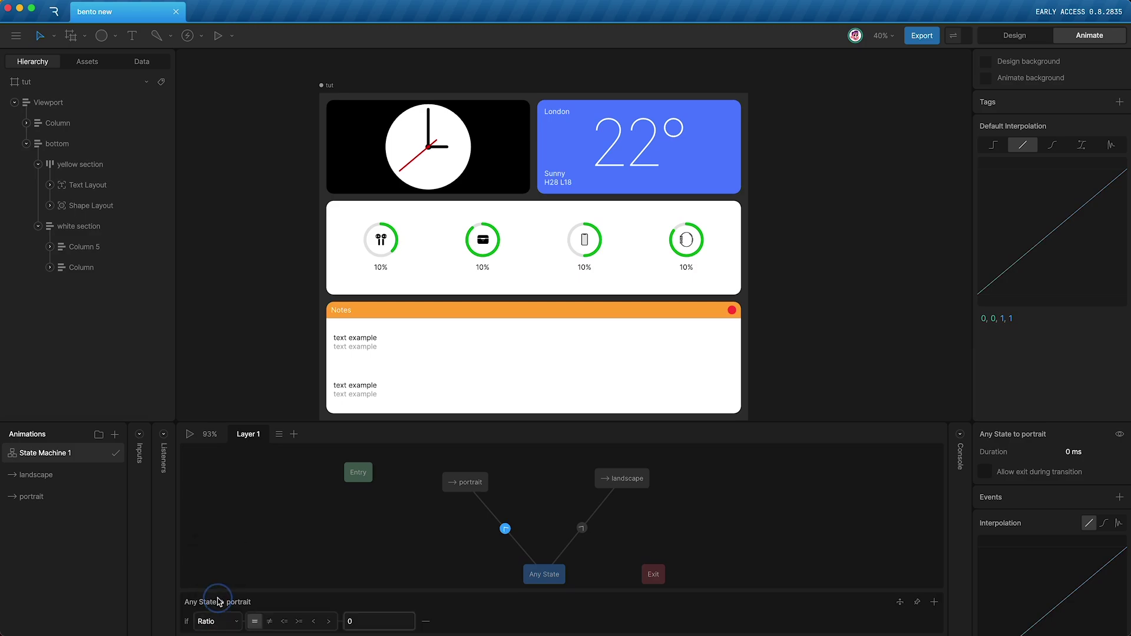
left_click(313, 621)
left_click(355, 621)
key("Return")
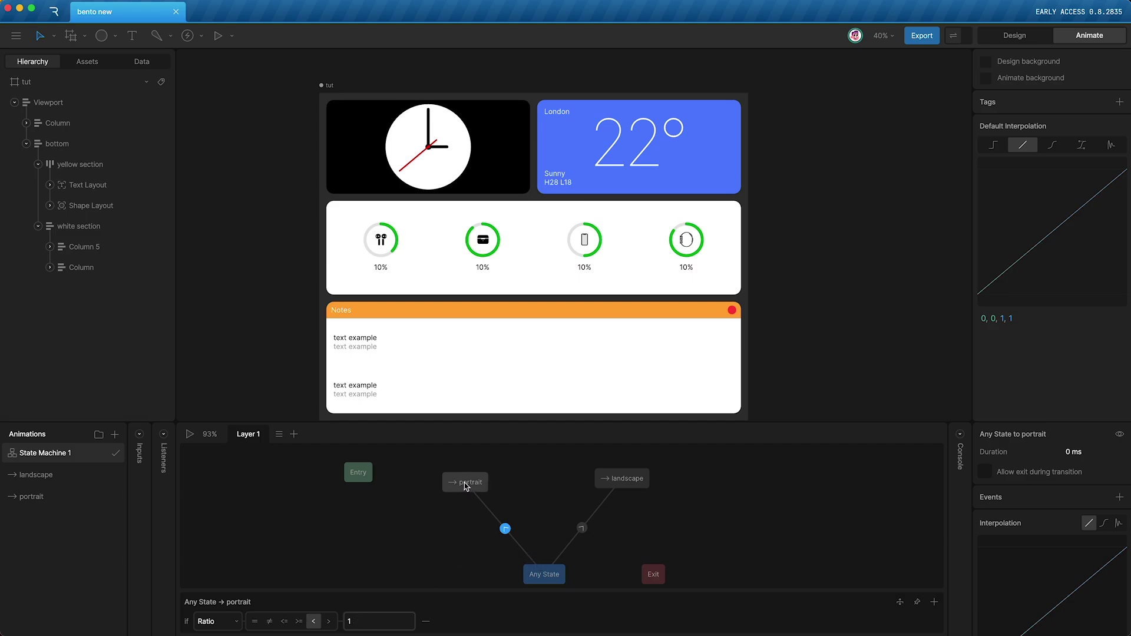
Step: Add a greater-than condition on the artboard Ratio to the Any State to landscape transition
left_click(581, 528)
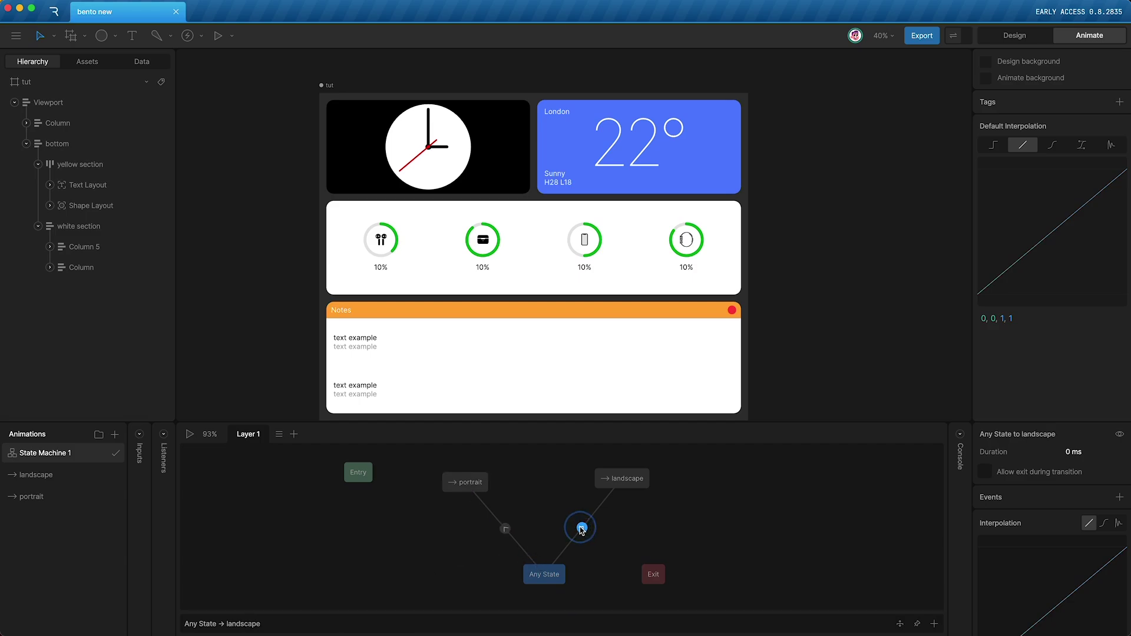
left_click(932, 624)
left_click(202, 623)
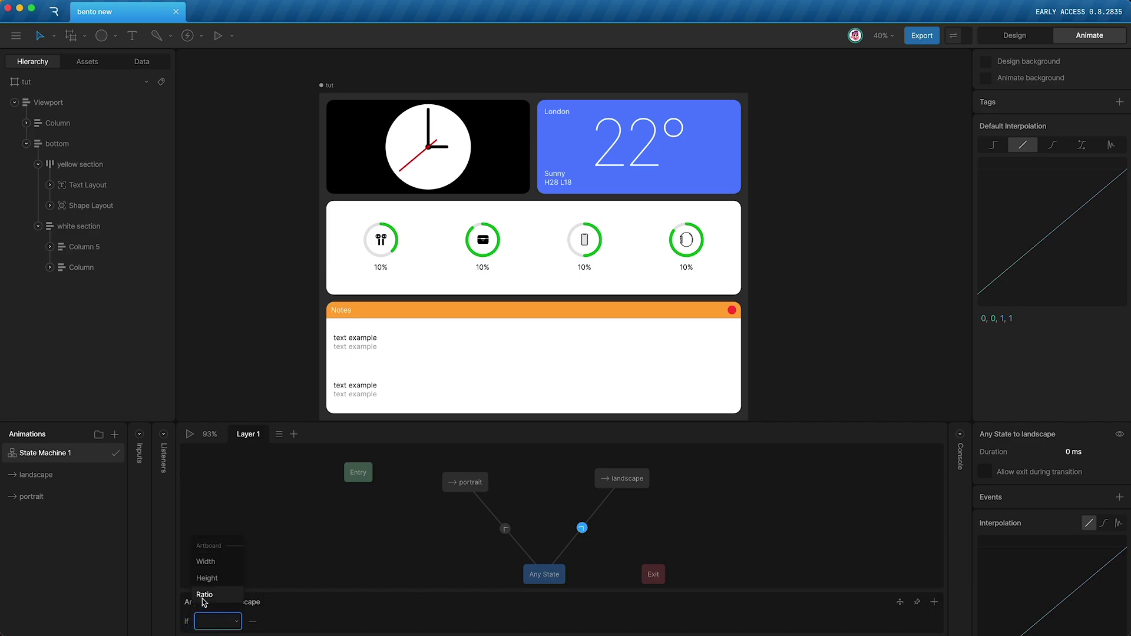
left_click(203, 597)
left_click(328, 621)
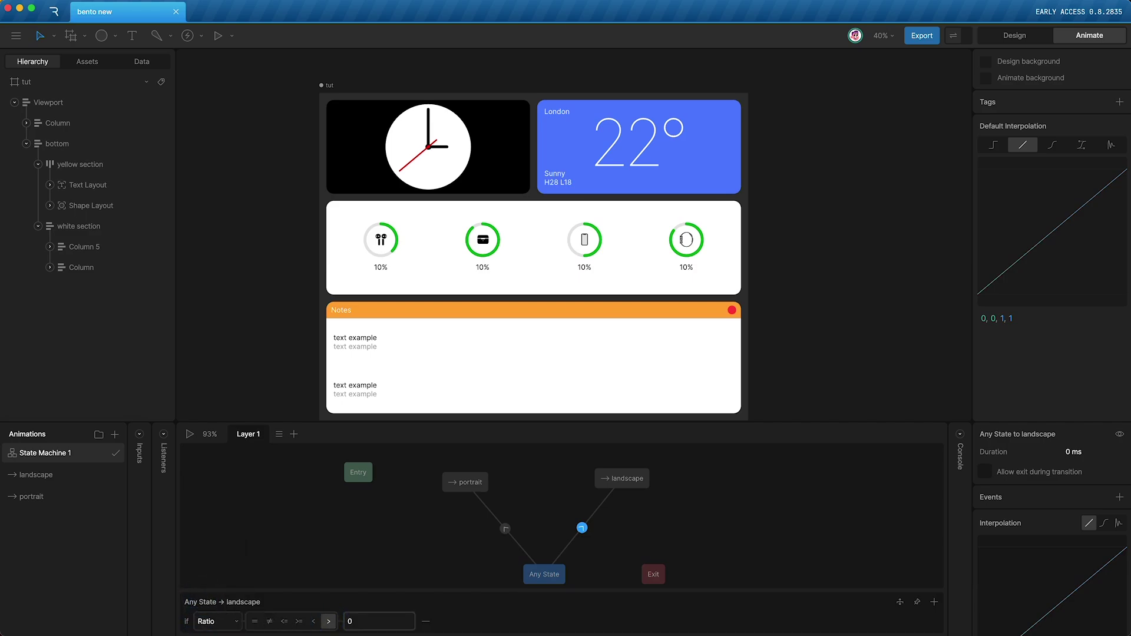
left_click(370, 621)
key("Return")
left_click(395, 565)
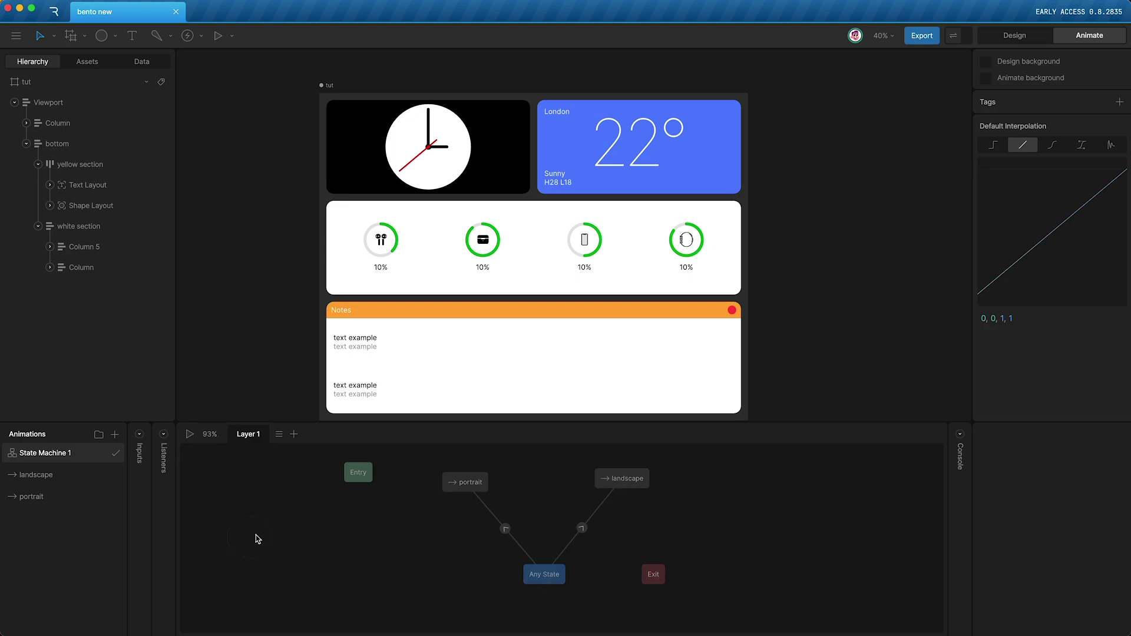
Step: Play the state machine and test the layout switch by narrowing the tut artboard to a width of 1194
key("space")
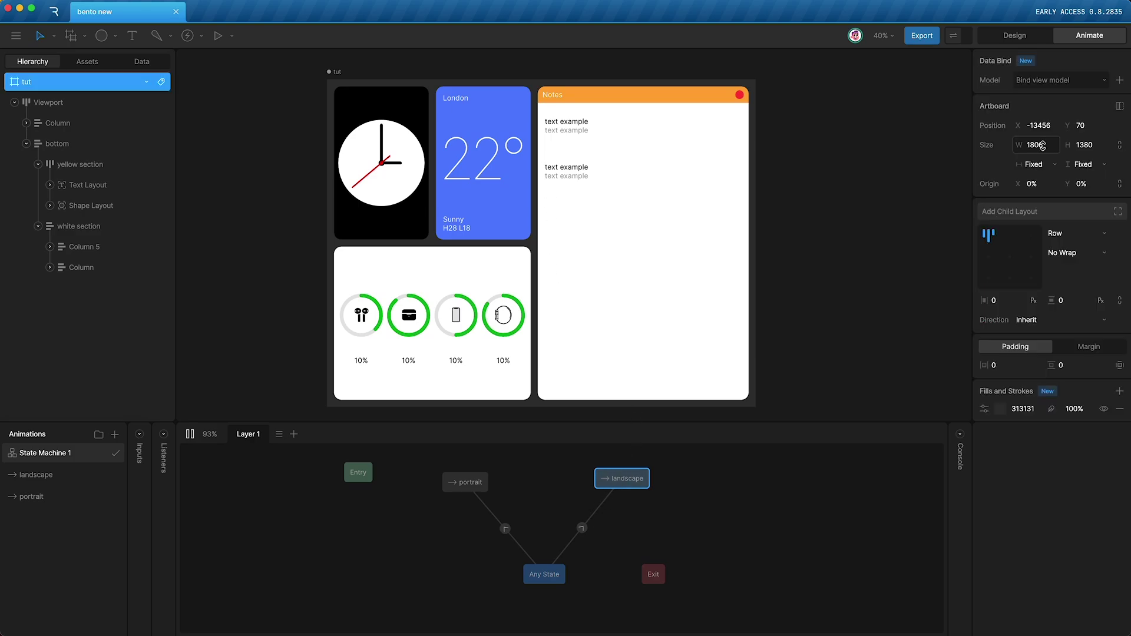
left_click_drag(1019, 144, 978, 271)
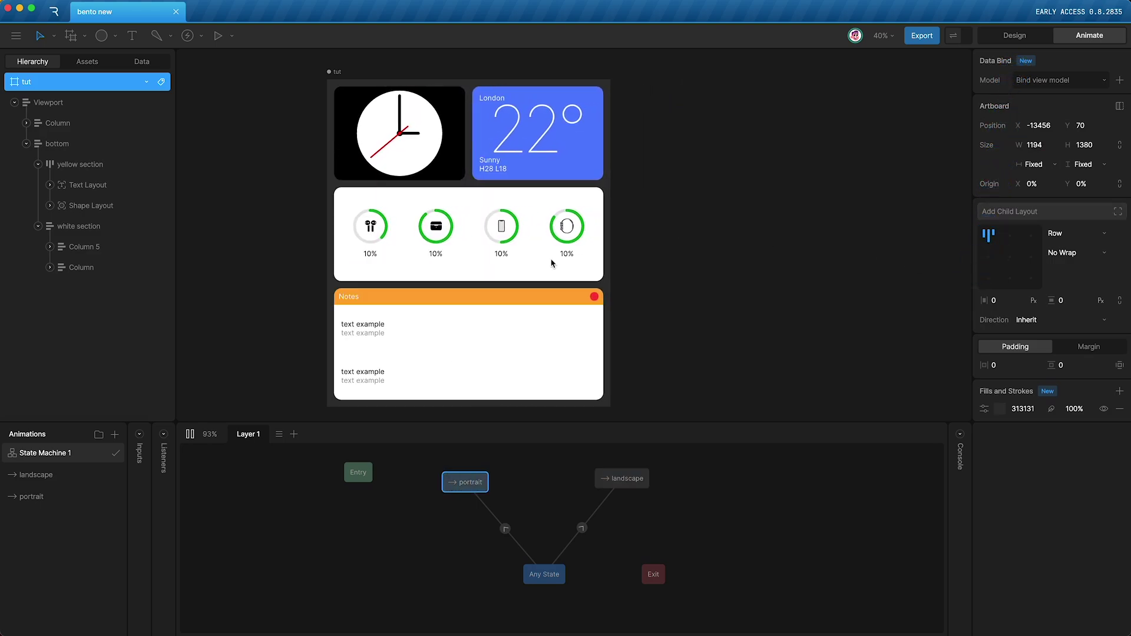
scroll(460, 302, "left", 3)
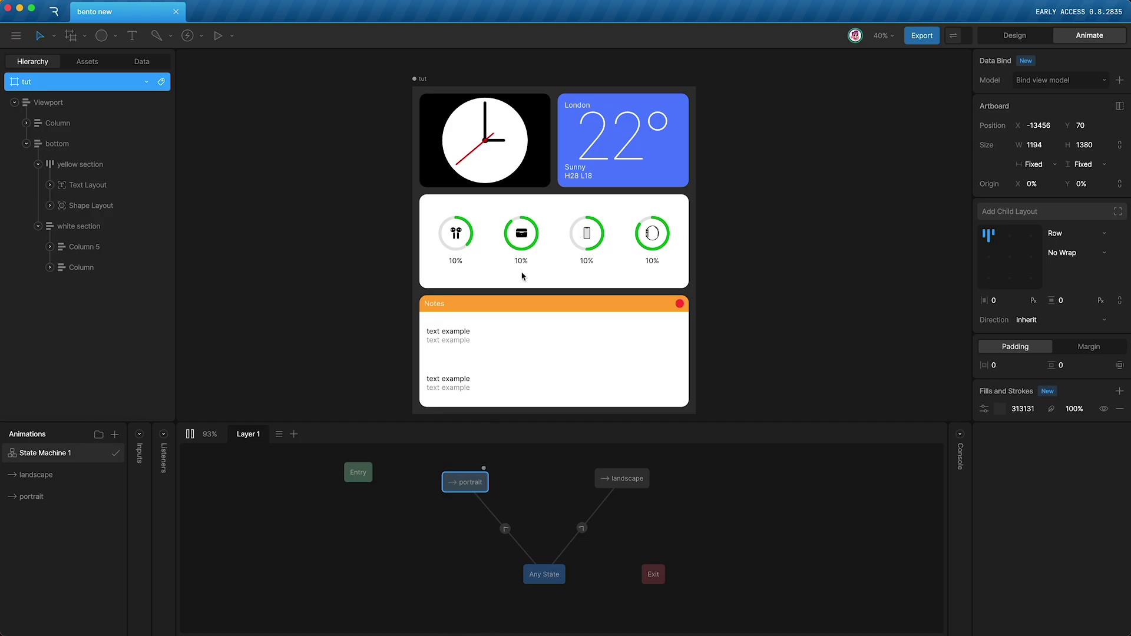
key("space")
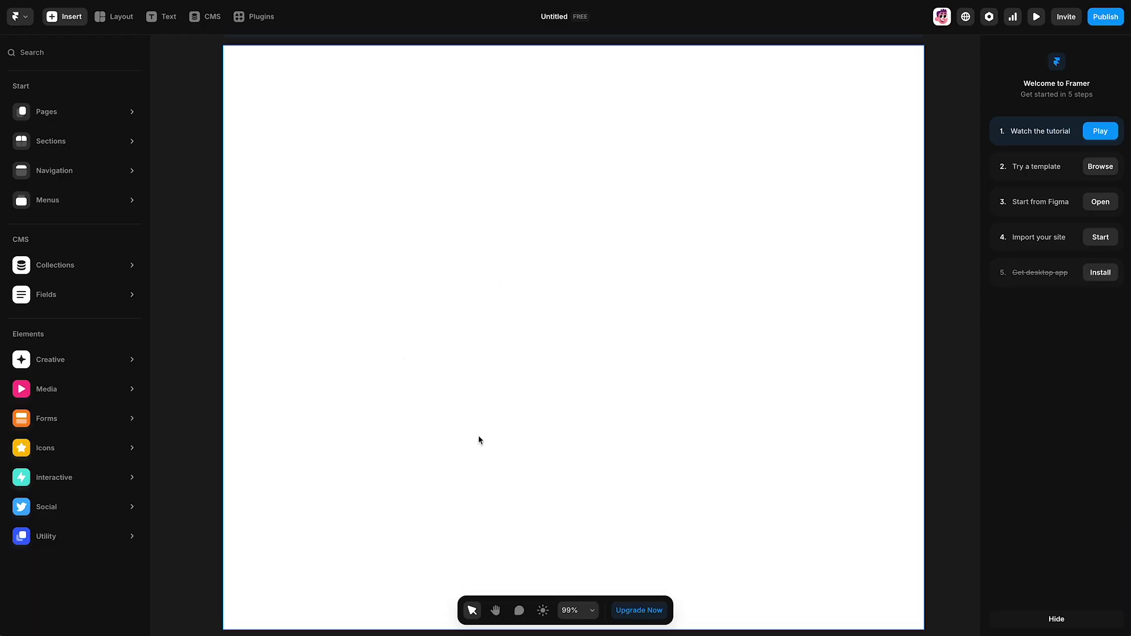
Step: Switch to Framer, import bento_new2.riv with the Rive plugin and select its tut artboard
left_click(256, 18)
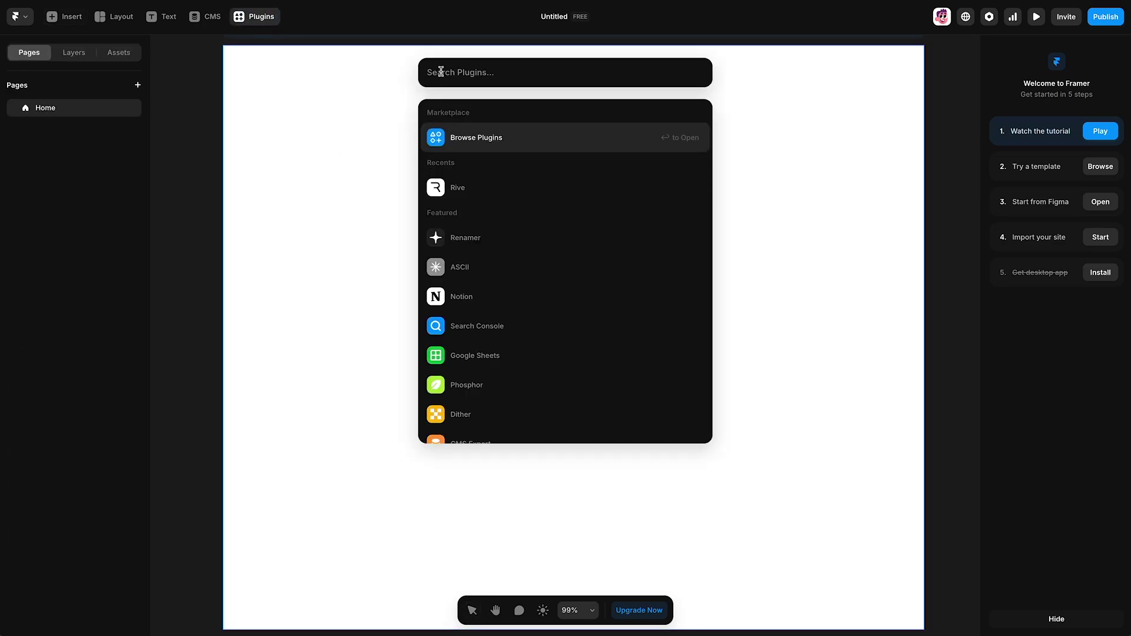
left_click(461, 194)
left_click_drag(677, 621, 255, 538)
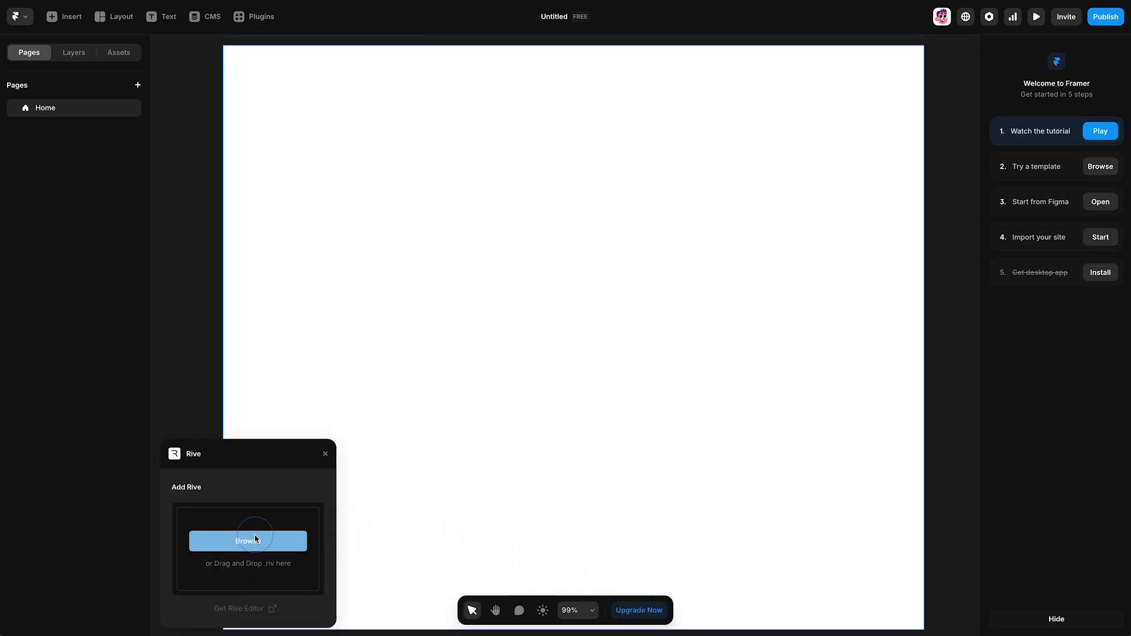
left_click(245, 502)
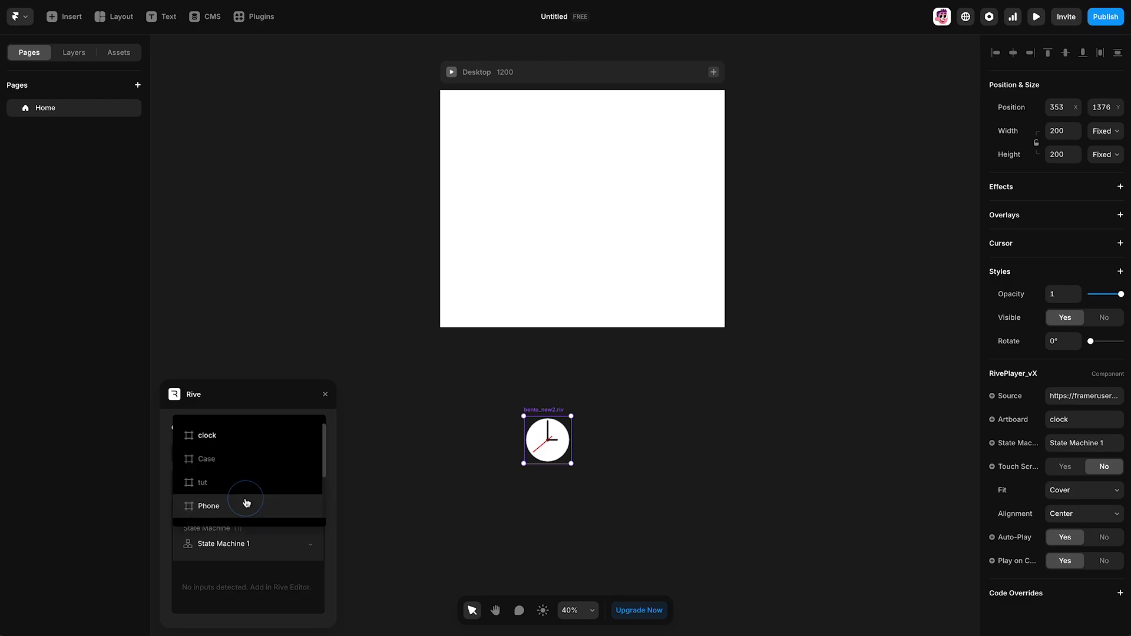
left_click(245, 486)
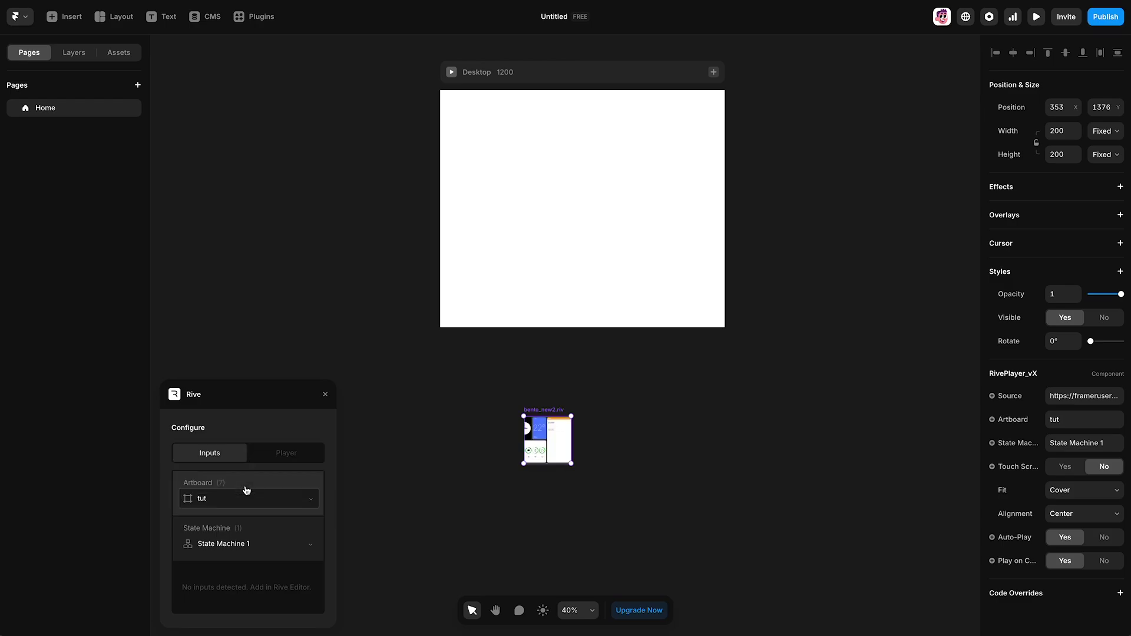
Step: Enable the Rive Renderer for the imported Rive component and set its fit to Layout
left_click(293, 451)
left_click(299, 491)
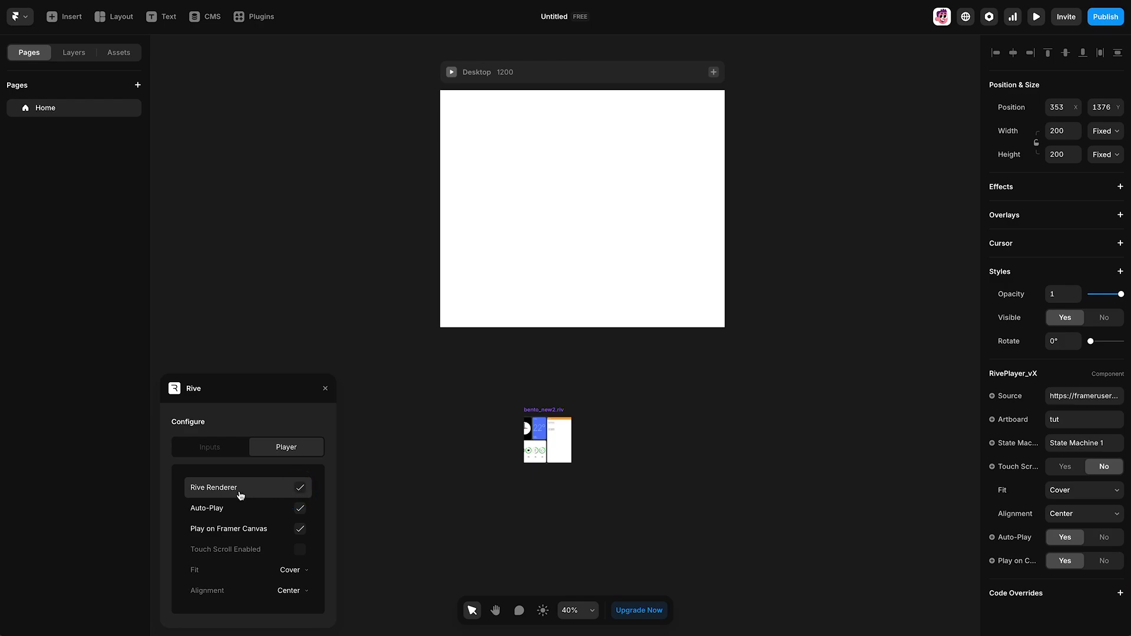
left_click(289, 570)
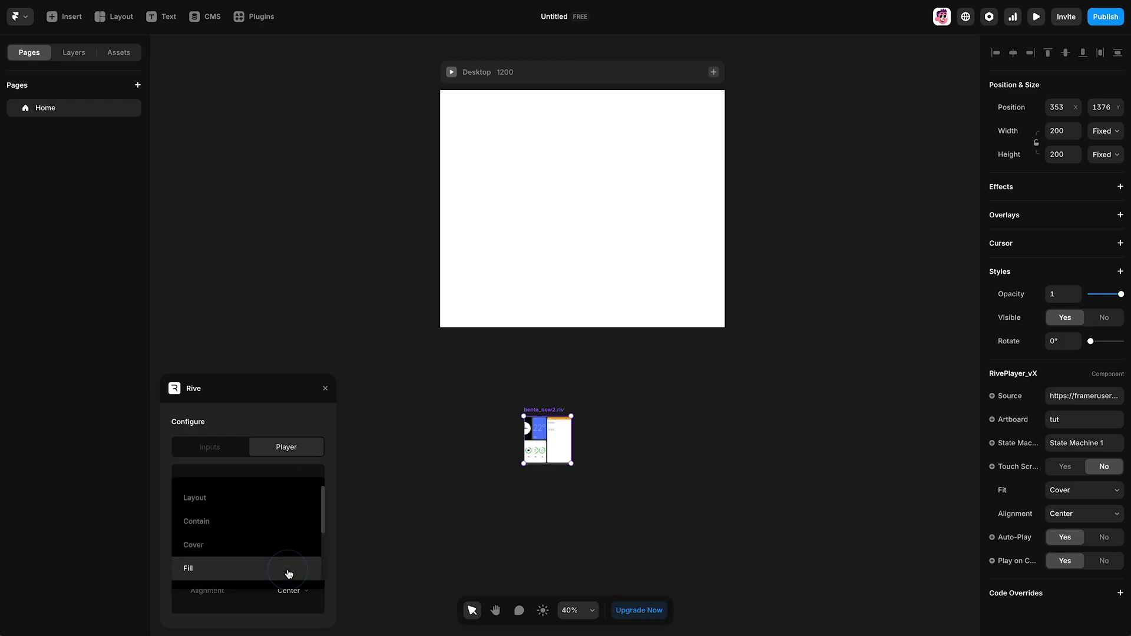
left_click(245, 507)
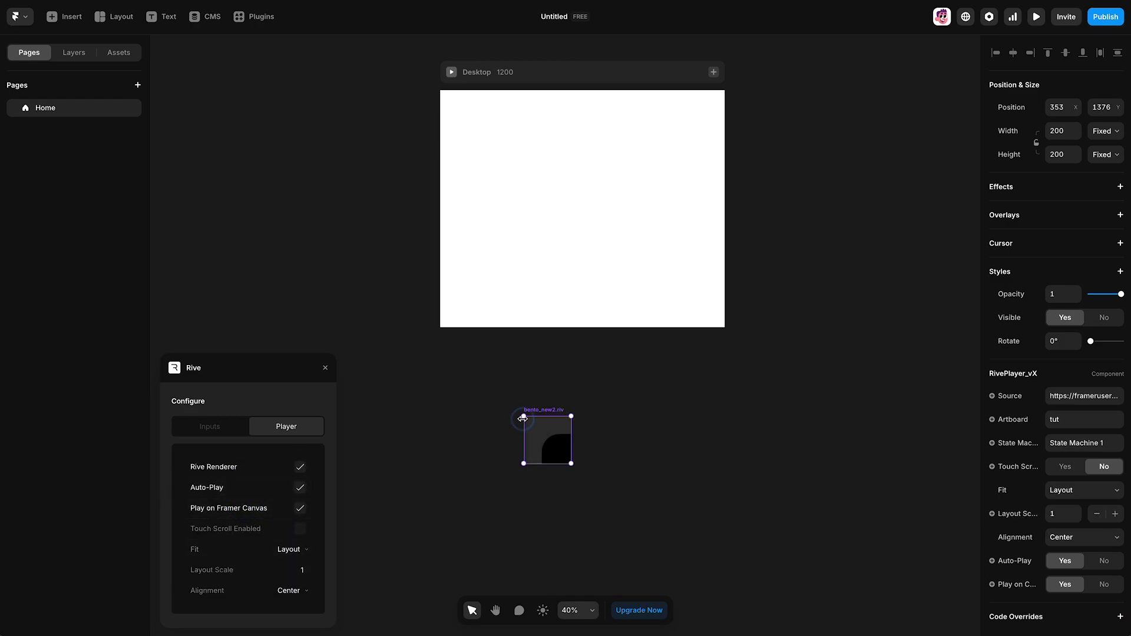
Step: Place the Rive component in the Desktop frame and resize it to about 935 by 1518
left_click_drag(523, 418, 463, 116)
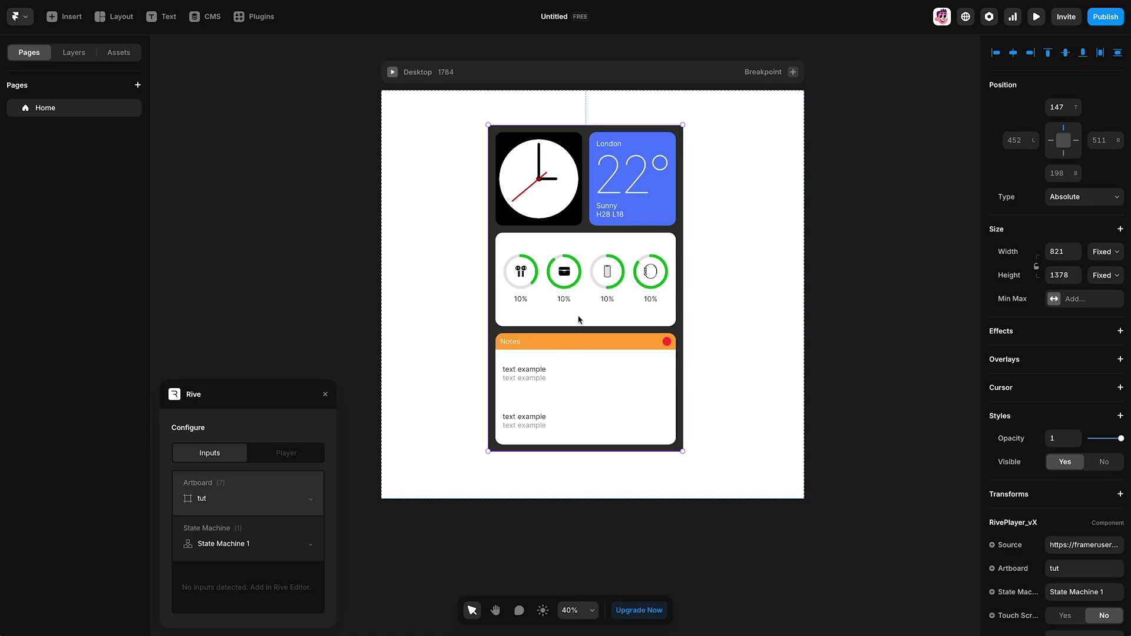
left_click_drag(683, 452, 773, 543)
key("shift+1")
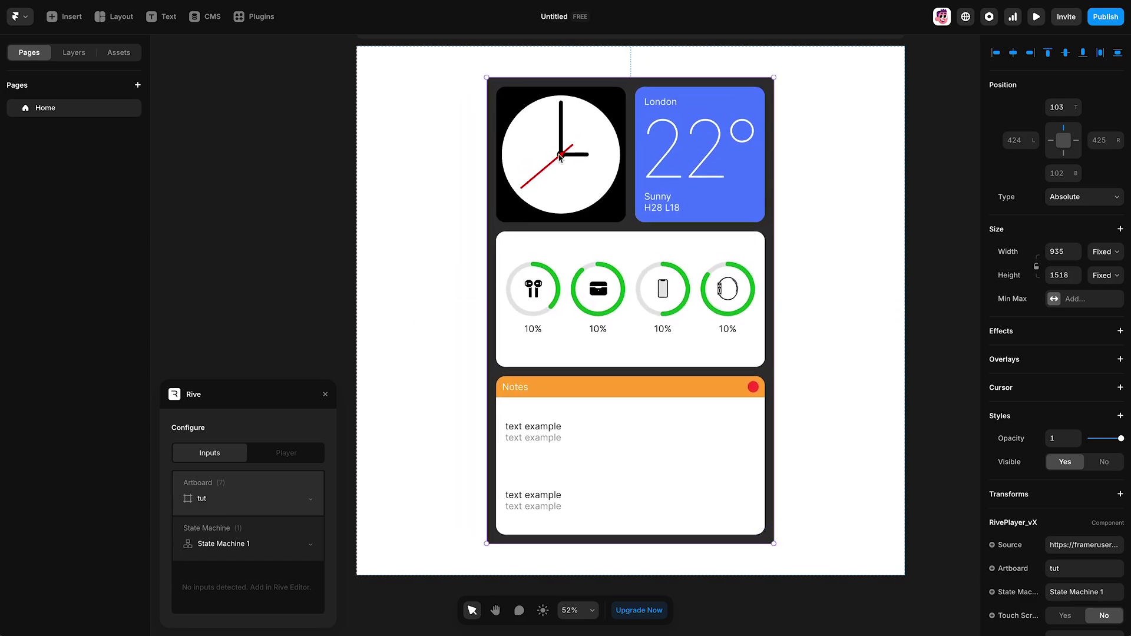